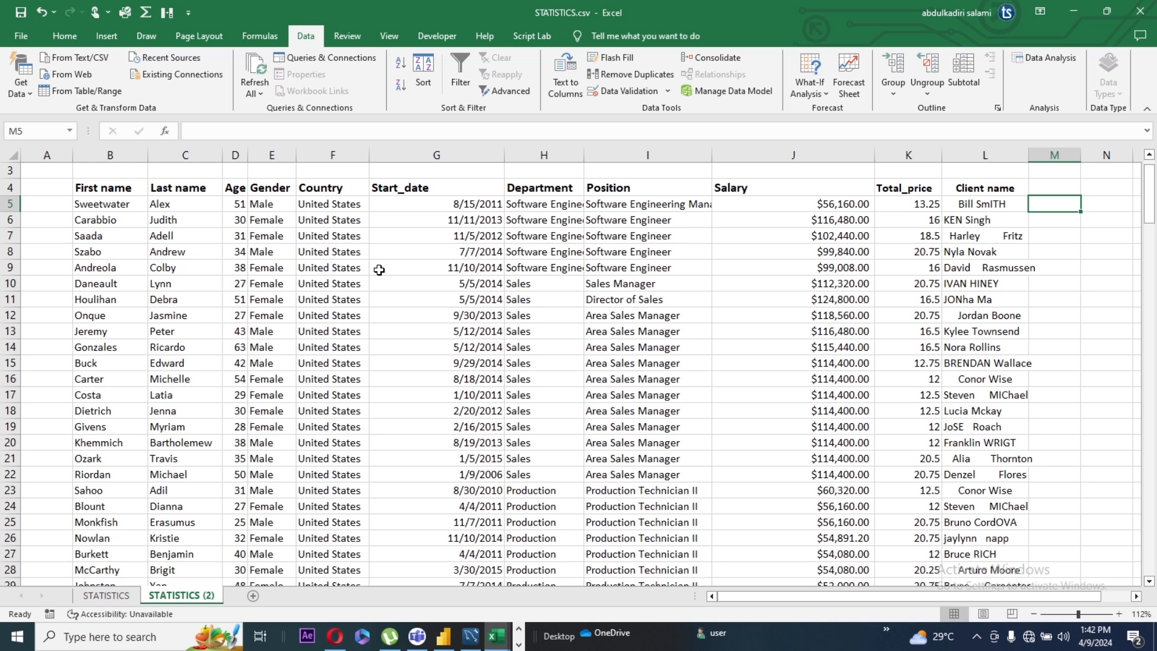
pyautogui.click(1062, 234)
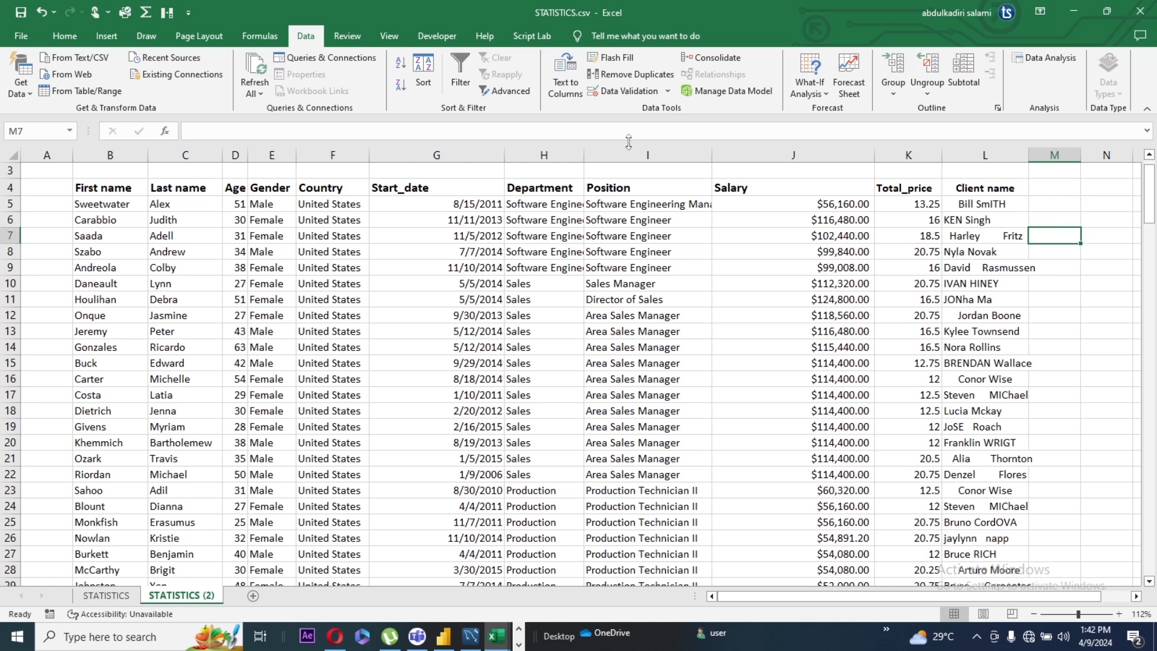
pyautogui.click(111, 189)
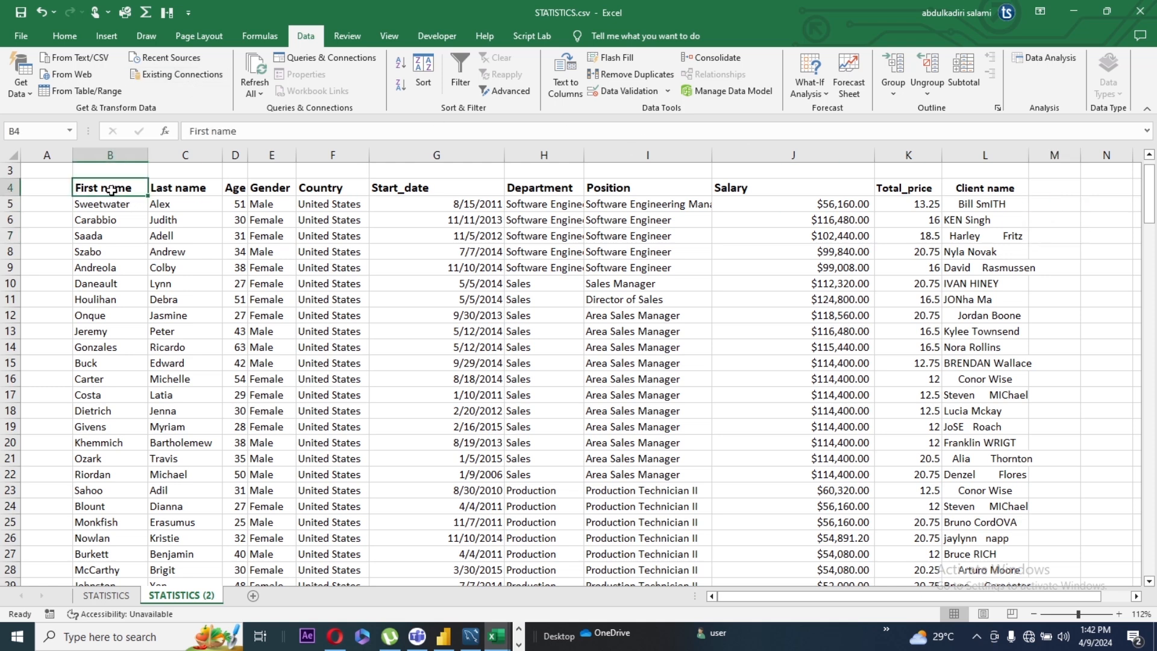
pyautogui.click(180, 193)
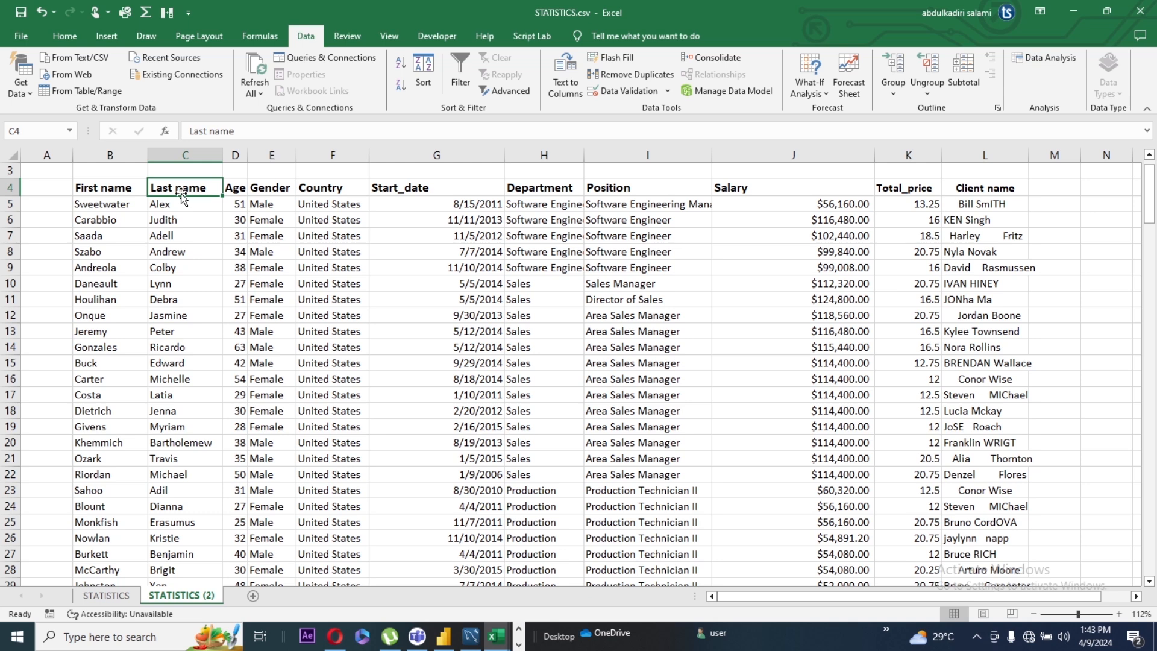
# Step: Insert one blank column between the Last name and Age columns
pyautogui.click(235, 154)
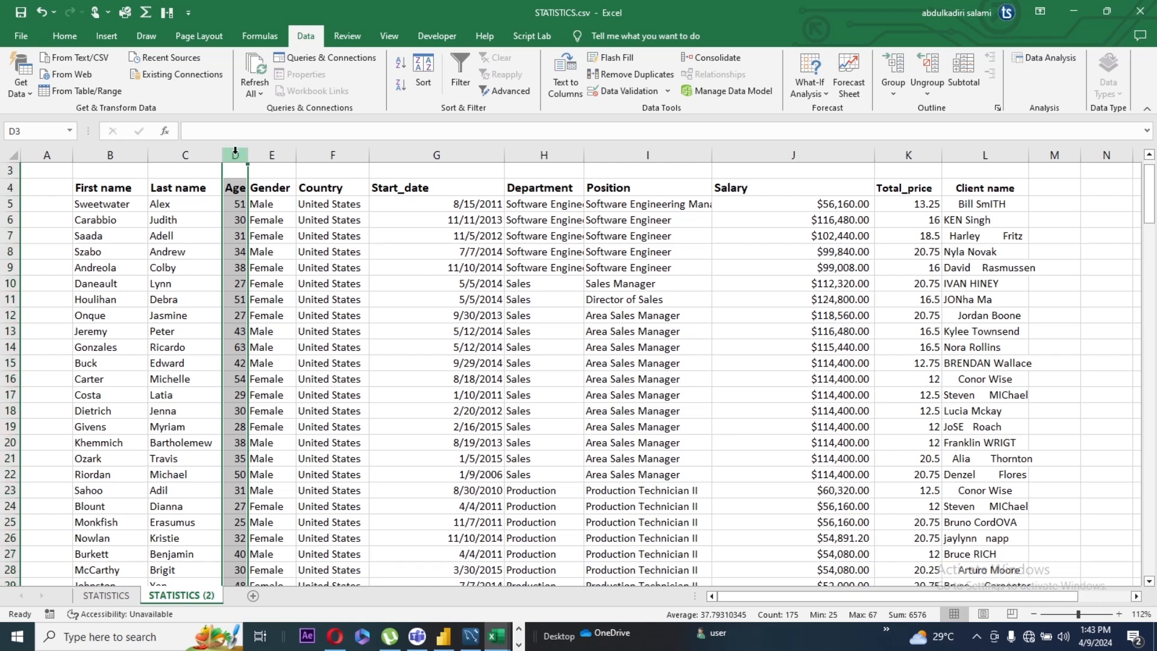
pyautogui.hotkey('ctrl', 'shift', '+')
pyautogui.hotkey('ctrl', 'shift', '+')
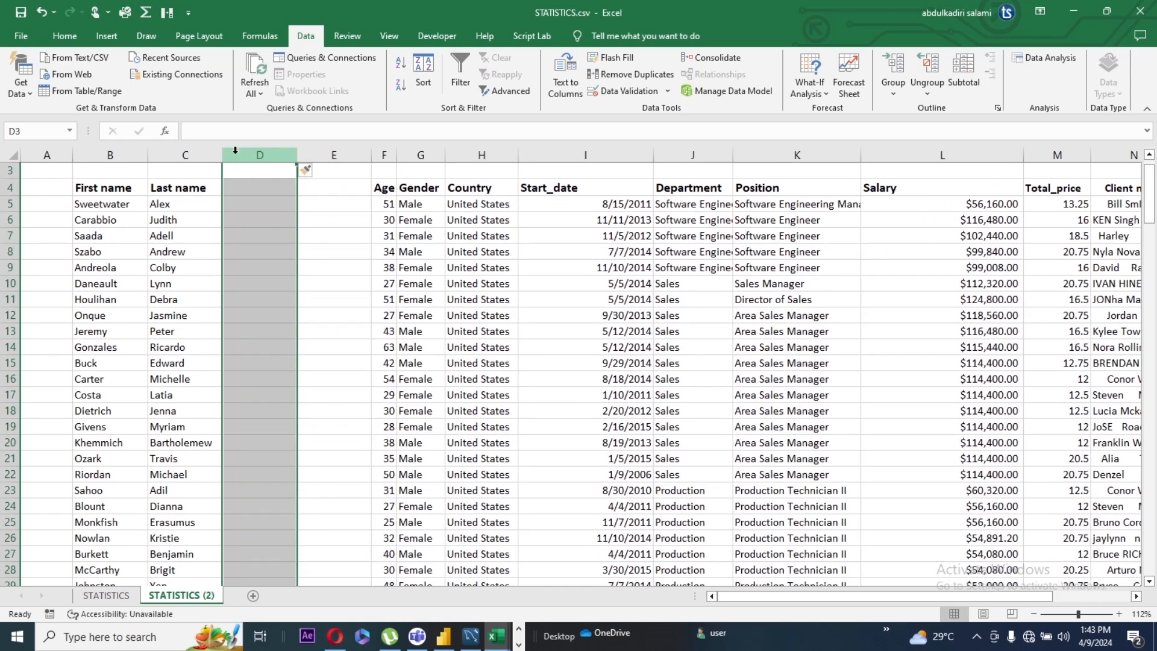
pyautogui.hotkey('ctrl', 'z')
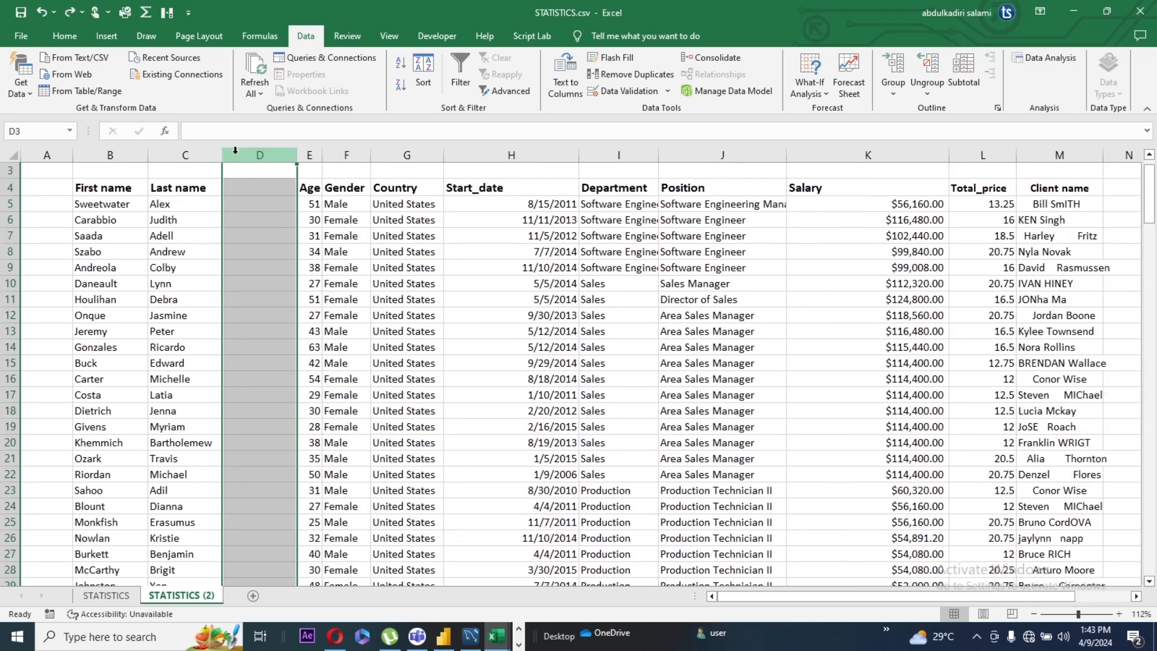
# Step: Enter the formula =CONCATENATE(B5," ",C5) in cell D5 to join the first and last names with a space
pyautogui.click(257, 205)
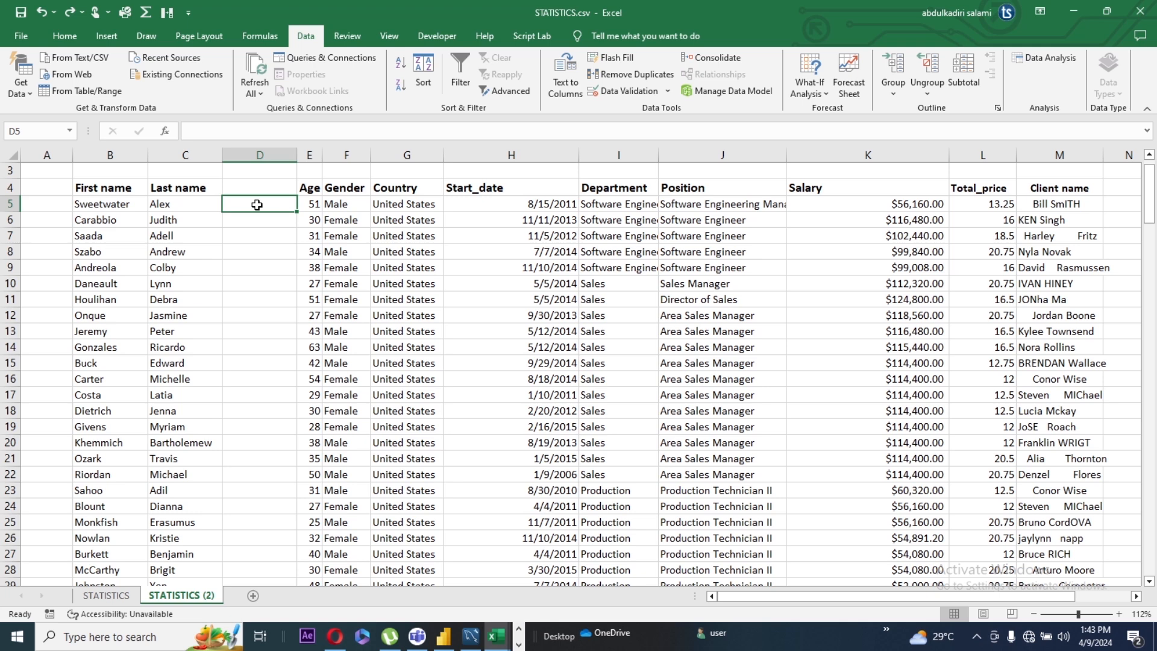
pyautogui.write('=')
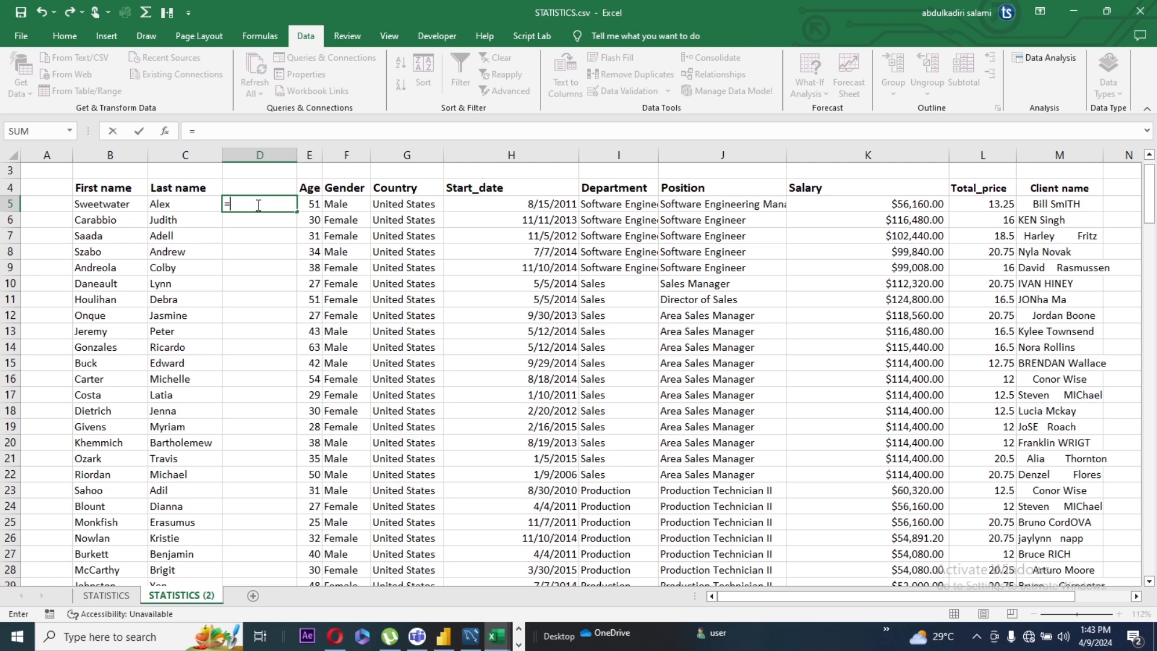
pyautogui.write('conca')
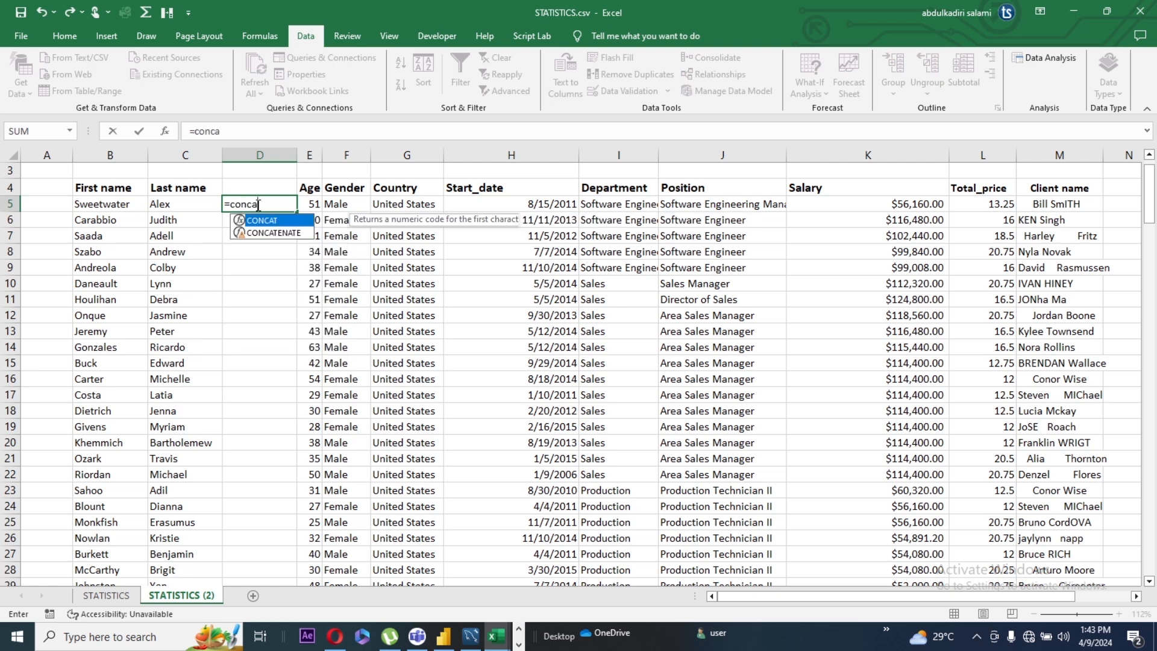
pyautogui.doubleClick(265, 234)
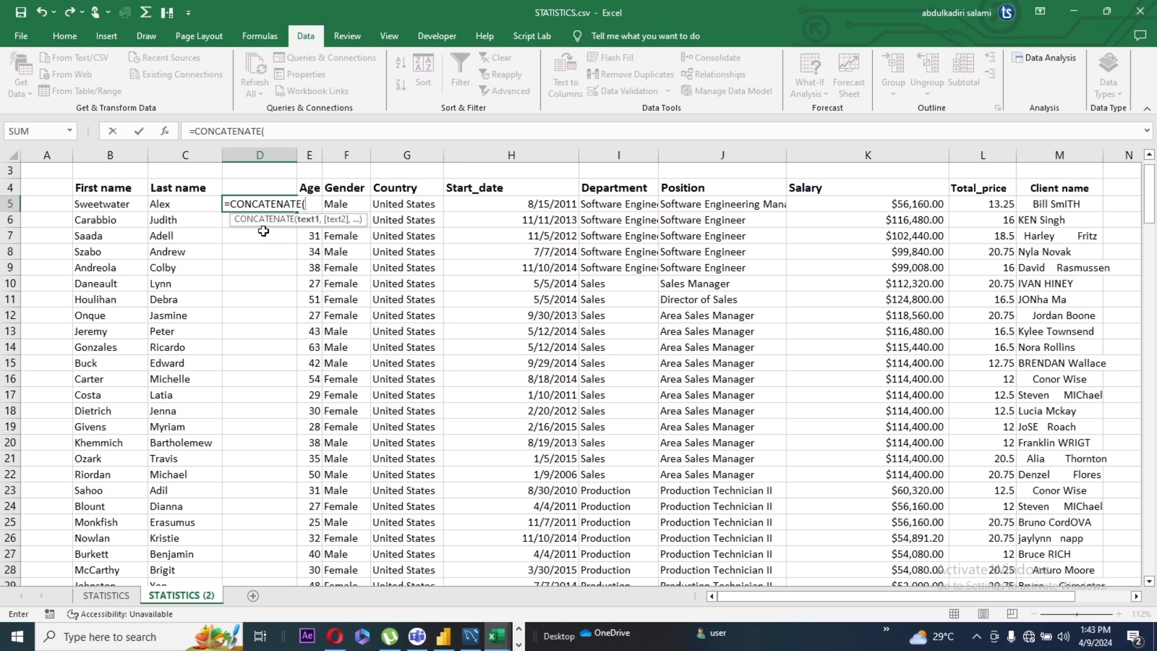
pyautogui.click(110, 208)
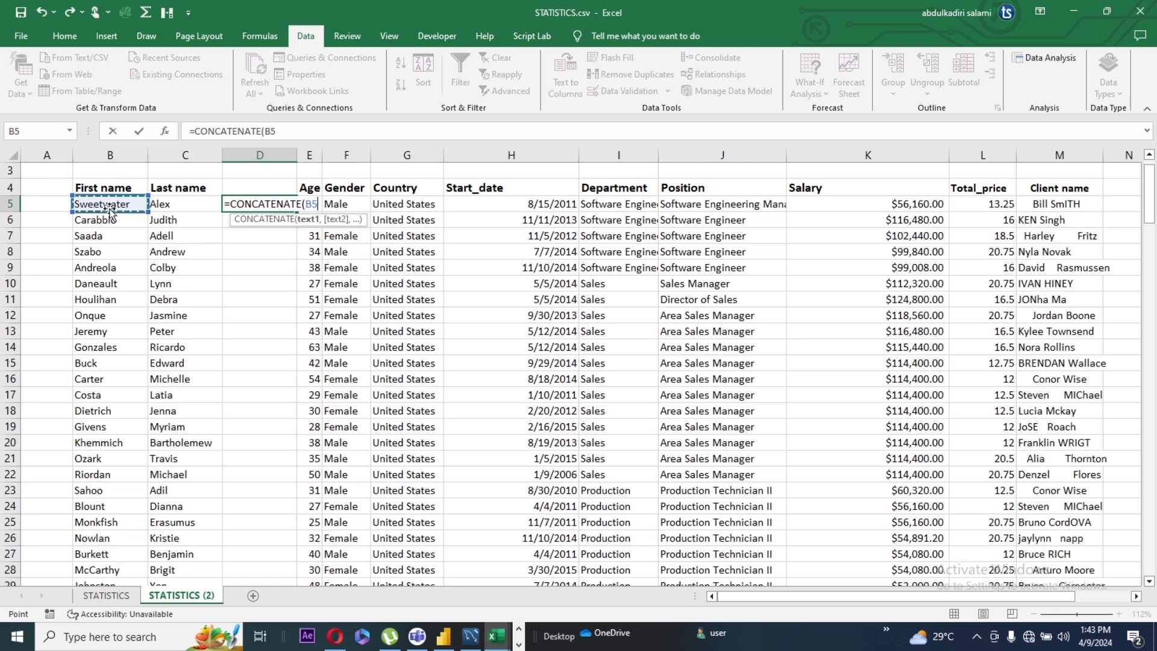
pyautogui.write(',')
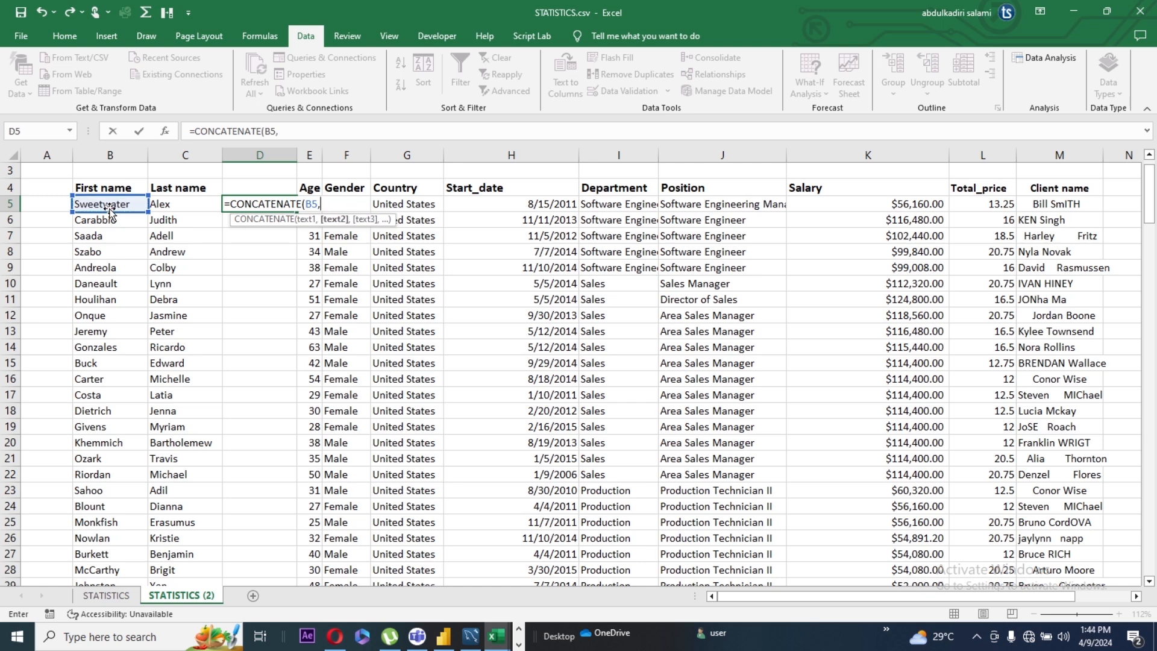
pyautogui.write('" ",')
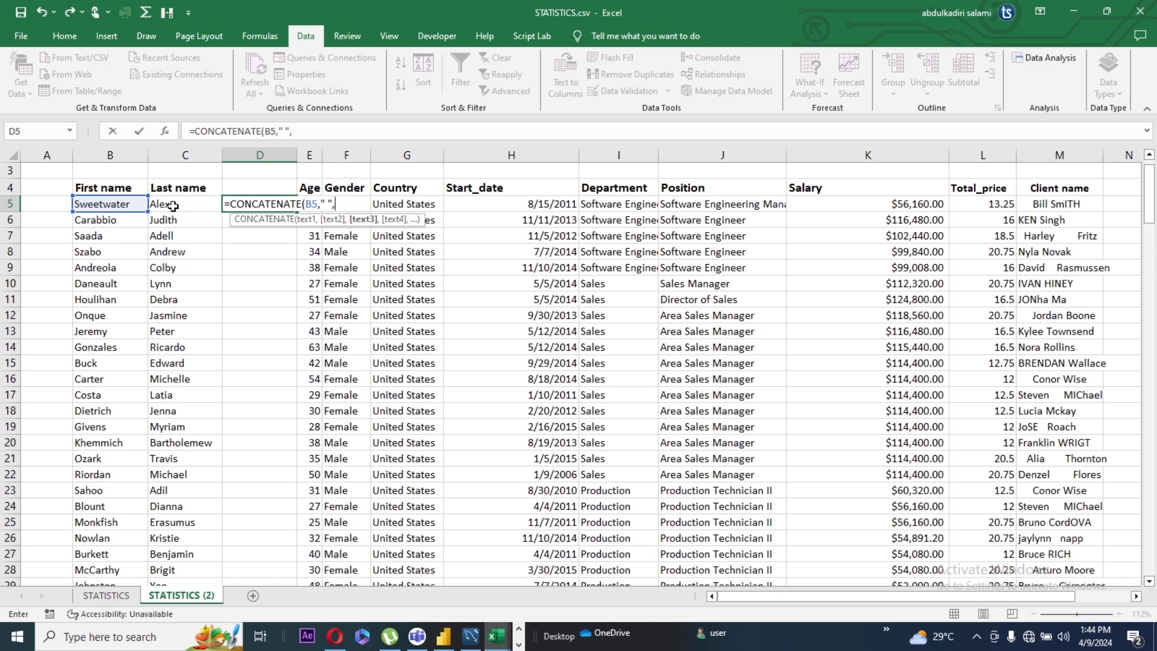
pyautogui.click(173, 206)
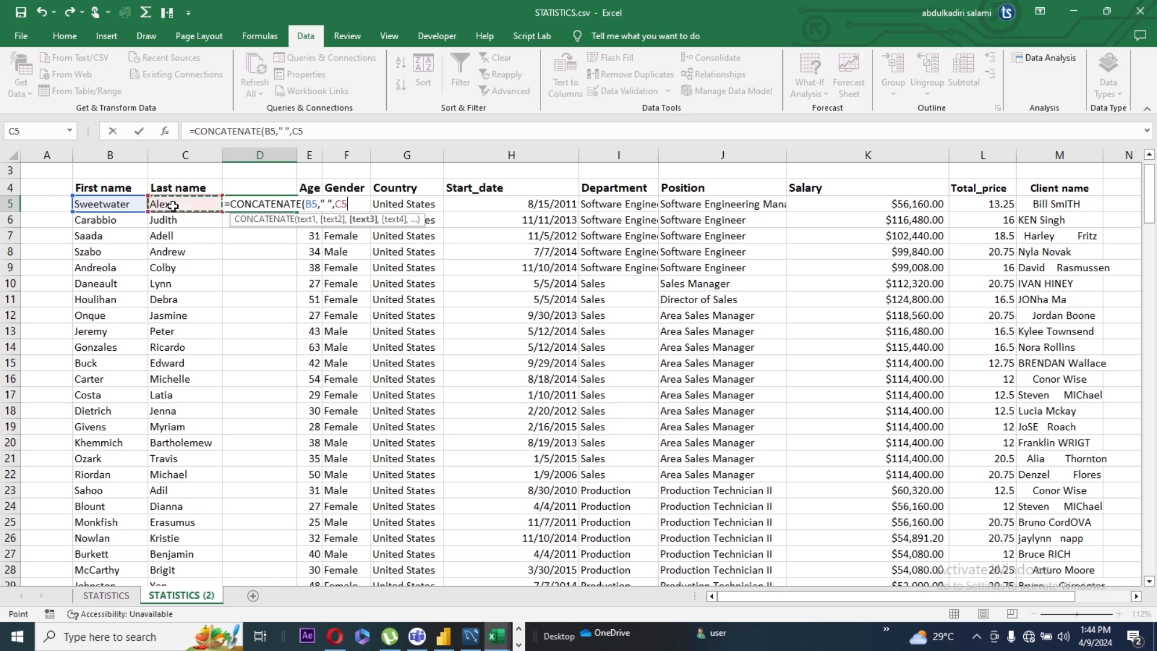
pyautogui.write(')')
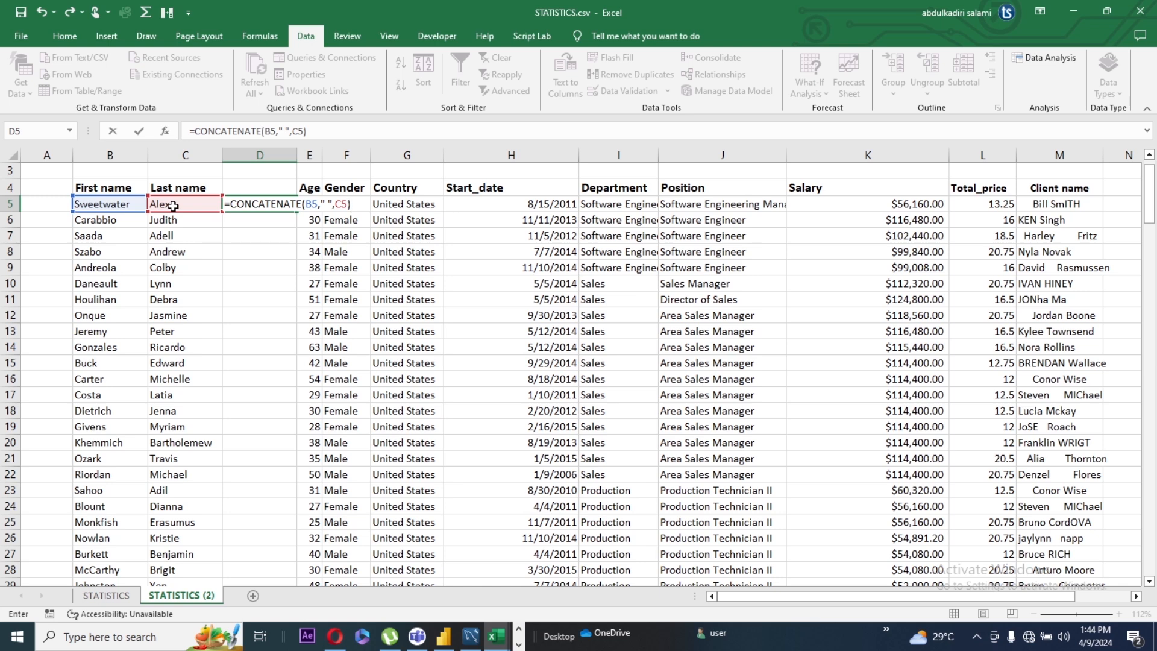
pyautogui.press('Return')
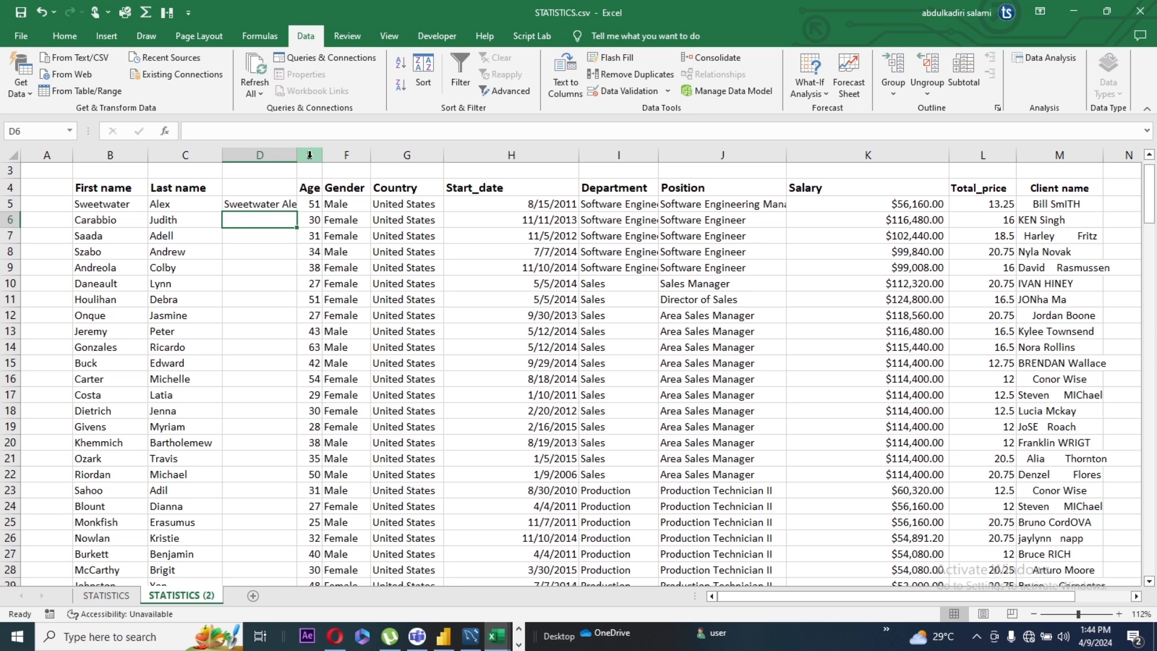
# Step: Widen the Age column and column D, and fill the D5 formula down through all data rows
pyautogui.moveTo(325, 154); pyautogui.dragTo(392, 158)
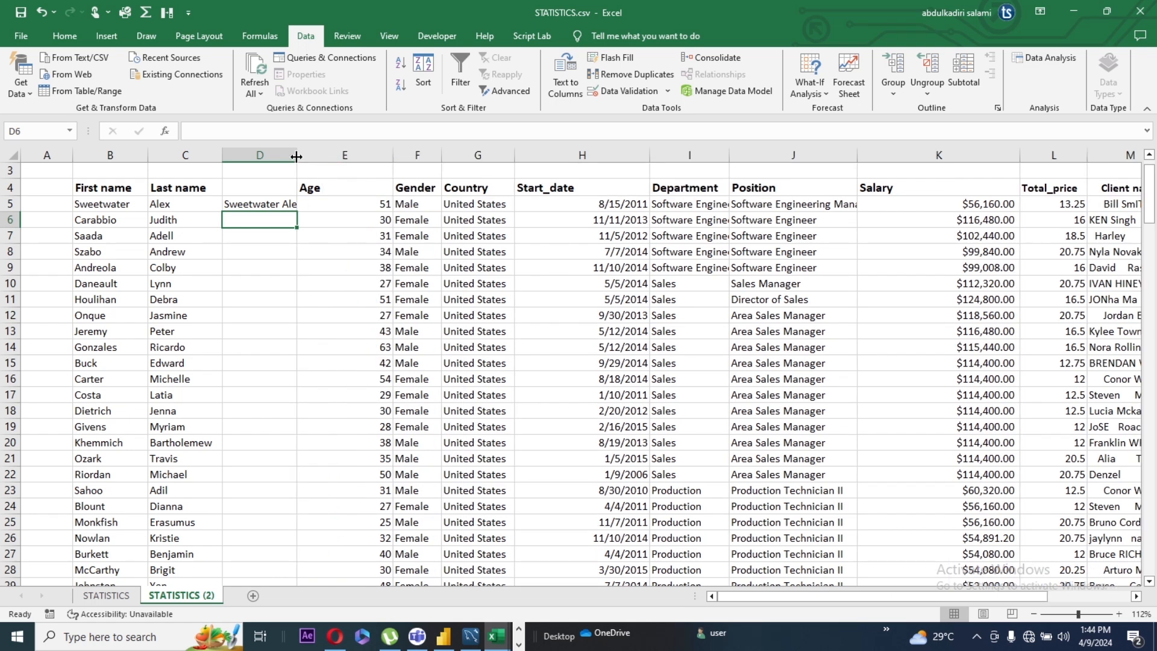
pyautogui.moveTo(297, 158); pyautogui.dragTo(344, 158)
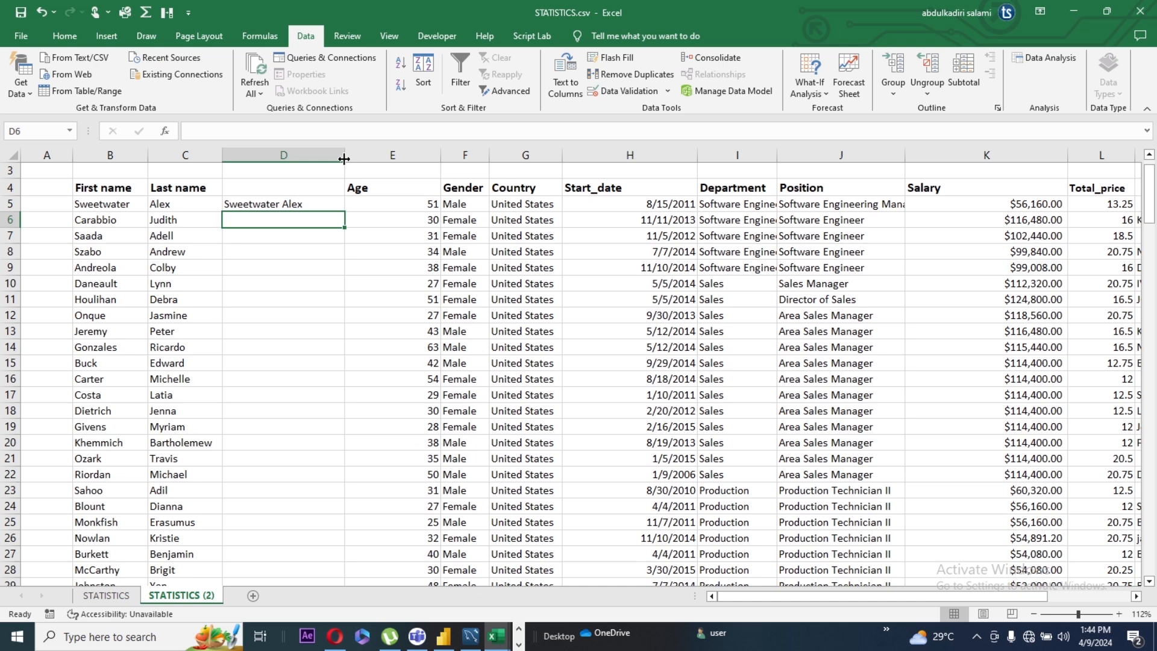
pyautogui.click(275, 204)
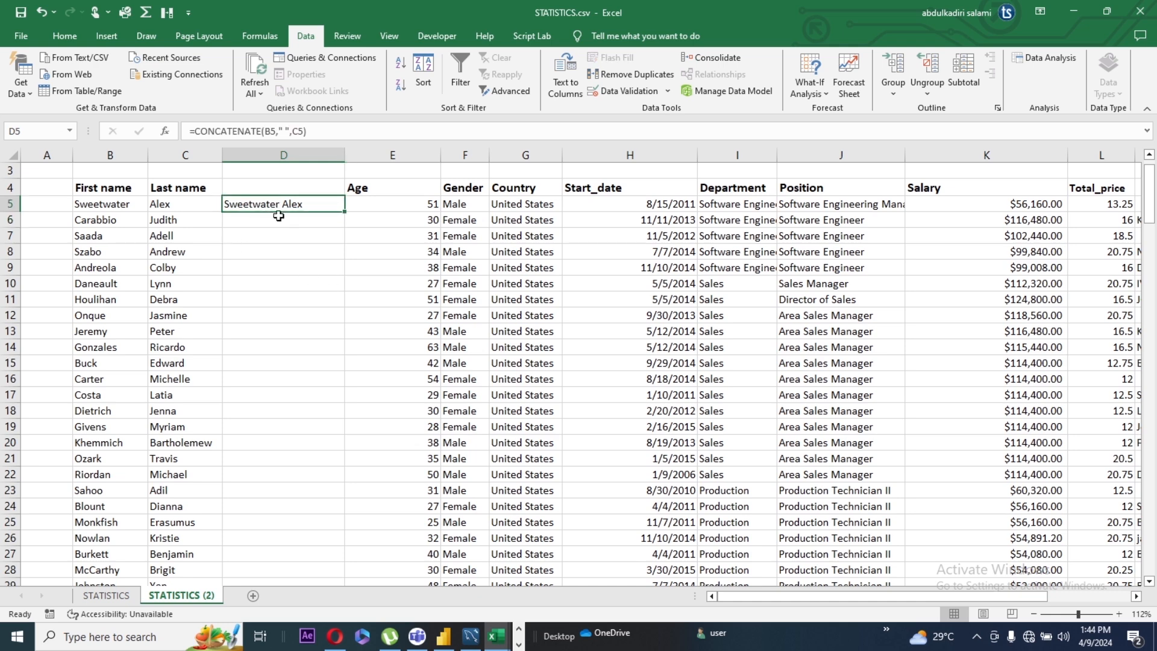
pyautogui.doubleClick(345, 213)
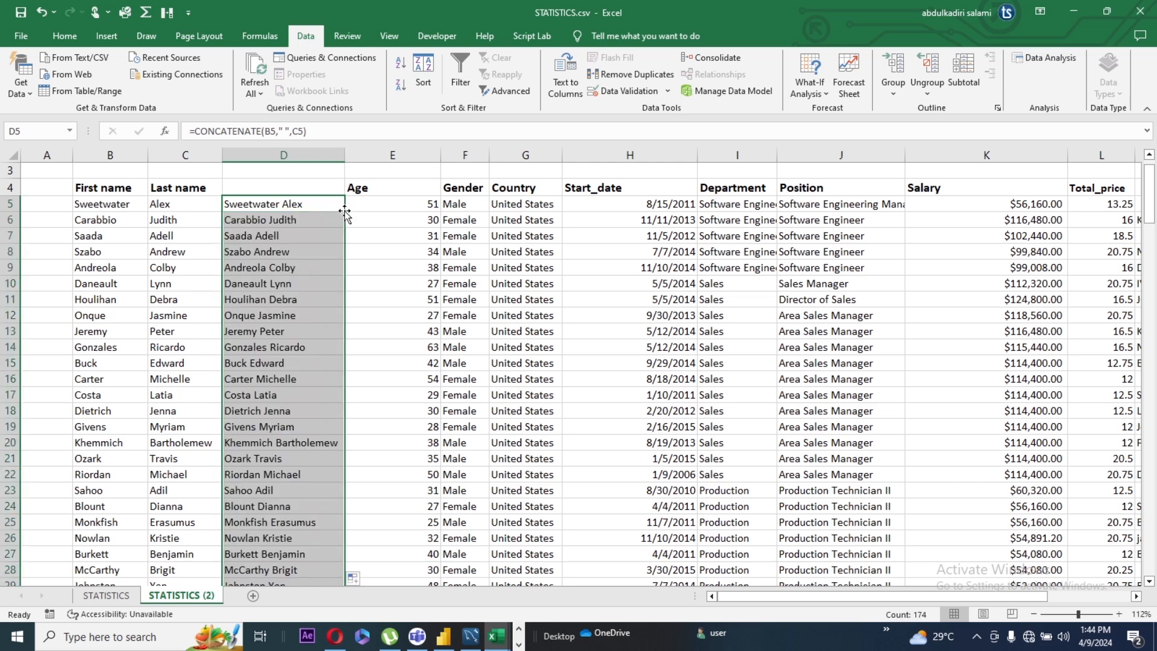
pyautogui.click(370, 210)
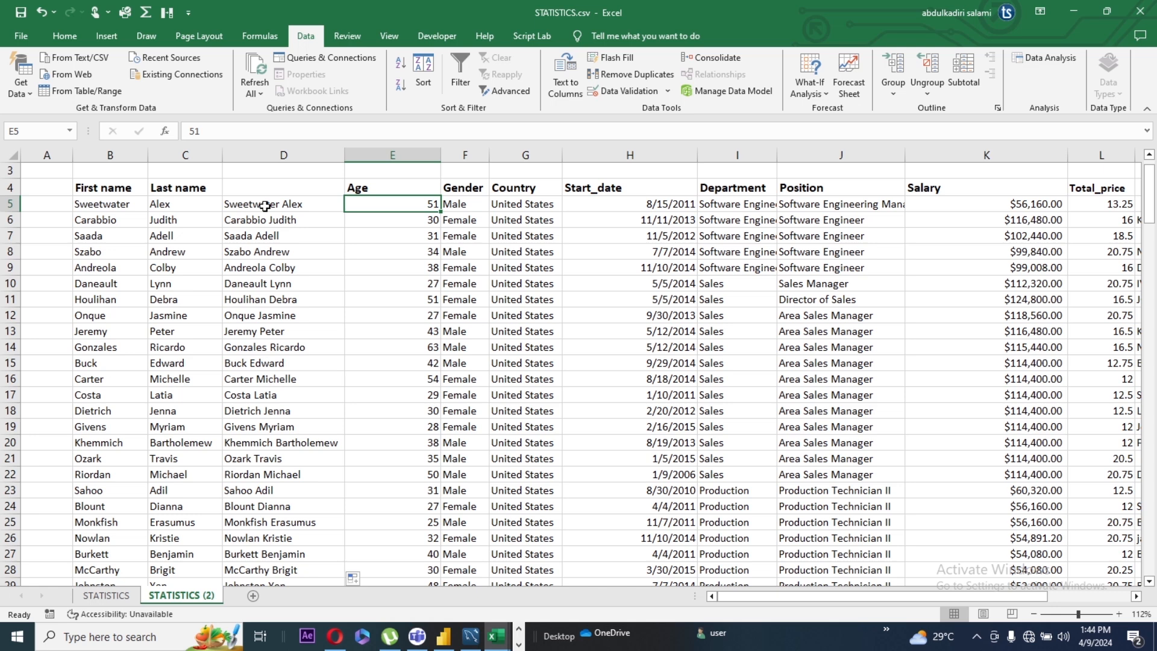
# Step: Enter the header "Full name" in cell D4 above the combined names
pyautogui.click(258, 188)
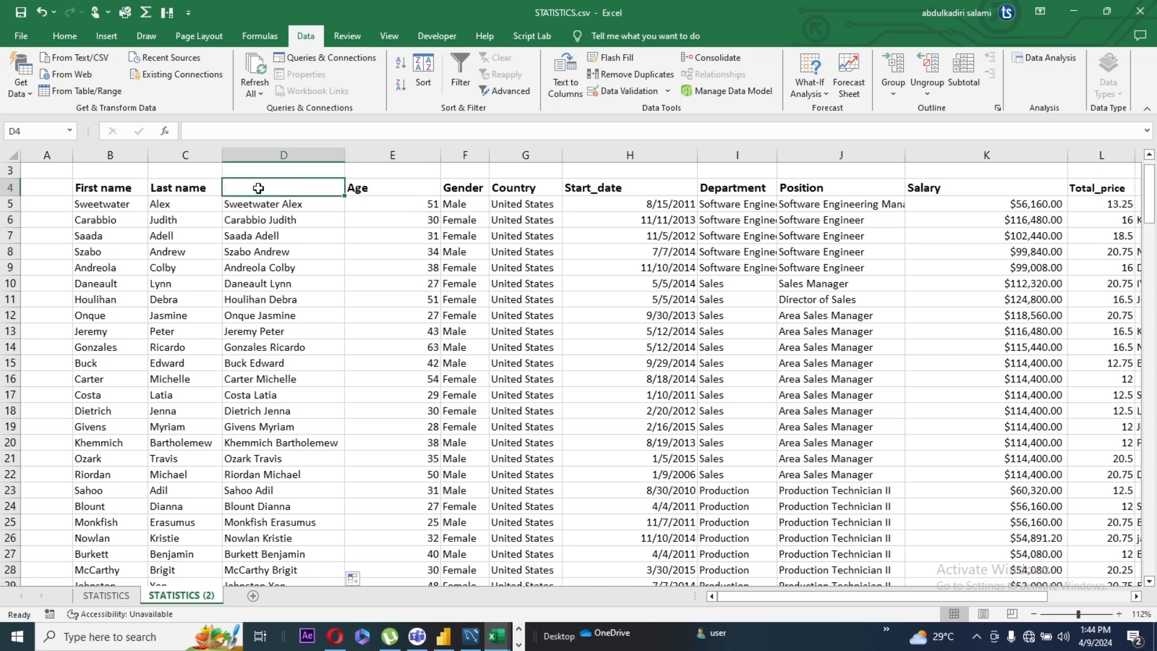
pyautogui.write('Full name')
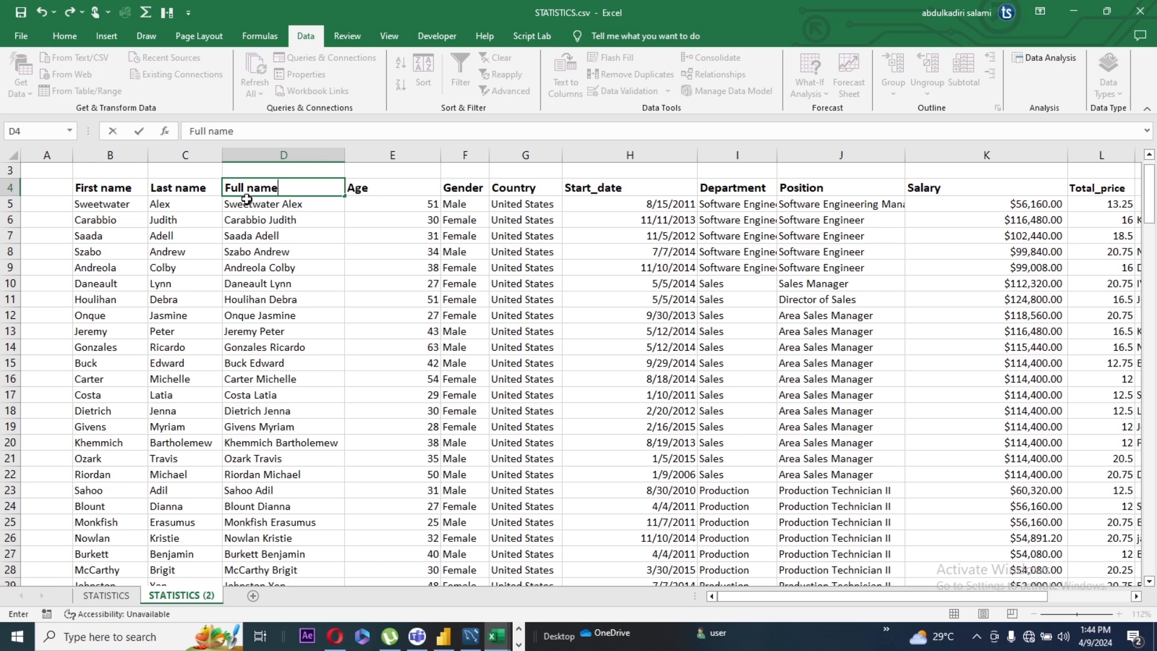
pyautogui.click(309, 218)
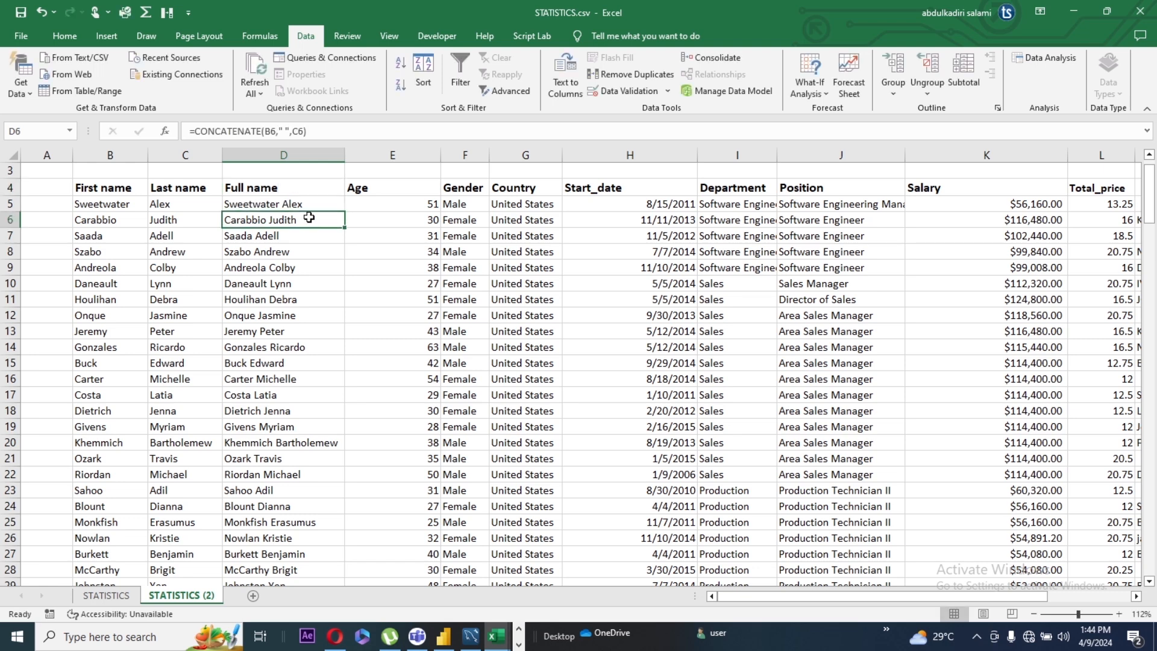
# Step: Insert a blank column before Age and enter =TEXTJOIN(" ",,B5:C5) in cell E5 to combine the first and last names
pyautogui.click(362, 152)
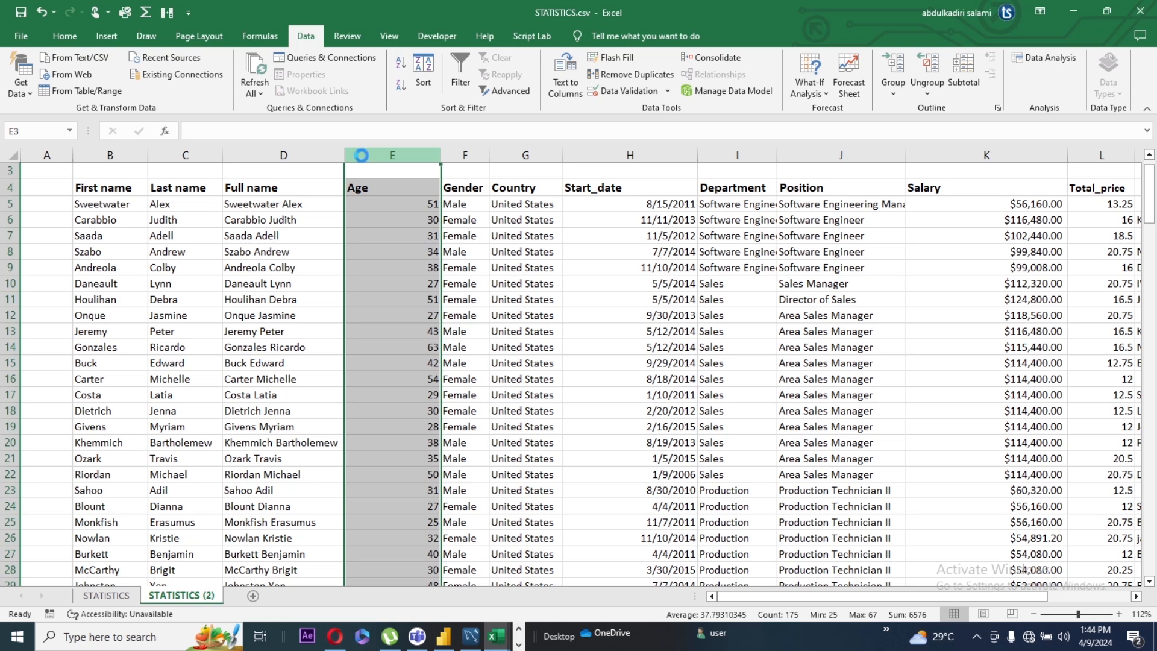
pyautogui.hotkey('ctrl', '+')
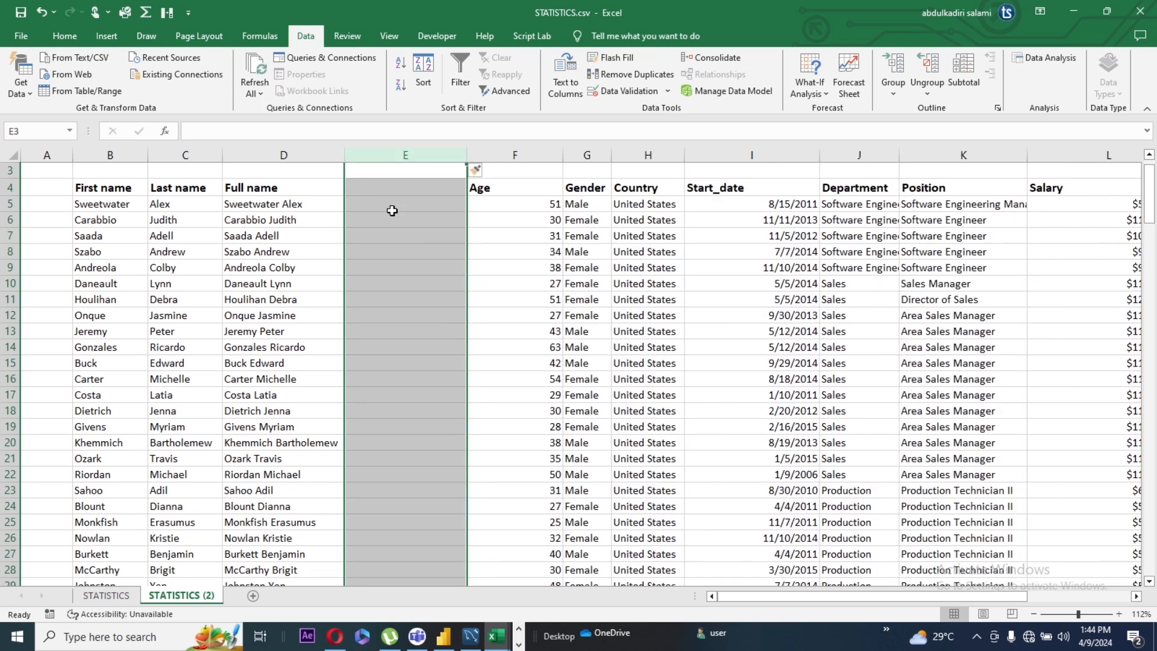
pyautogui.click(392, 209)
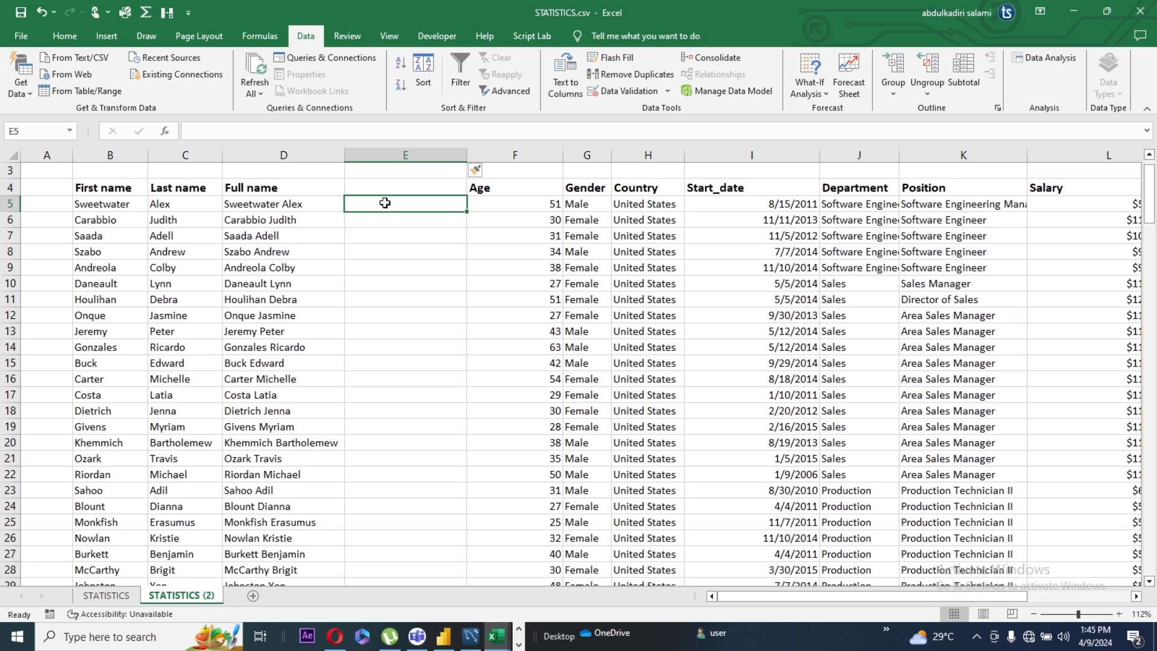
pyautogui.write('=')
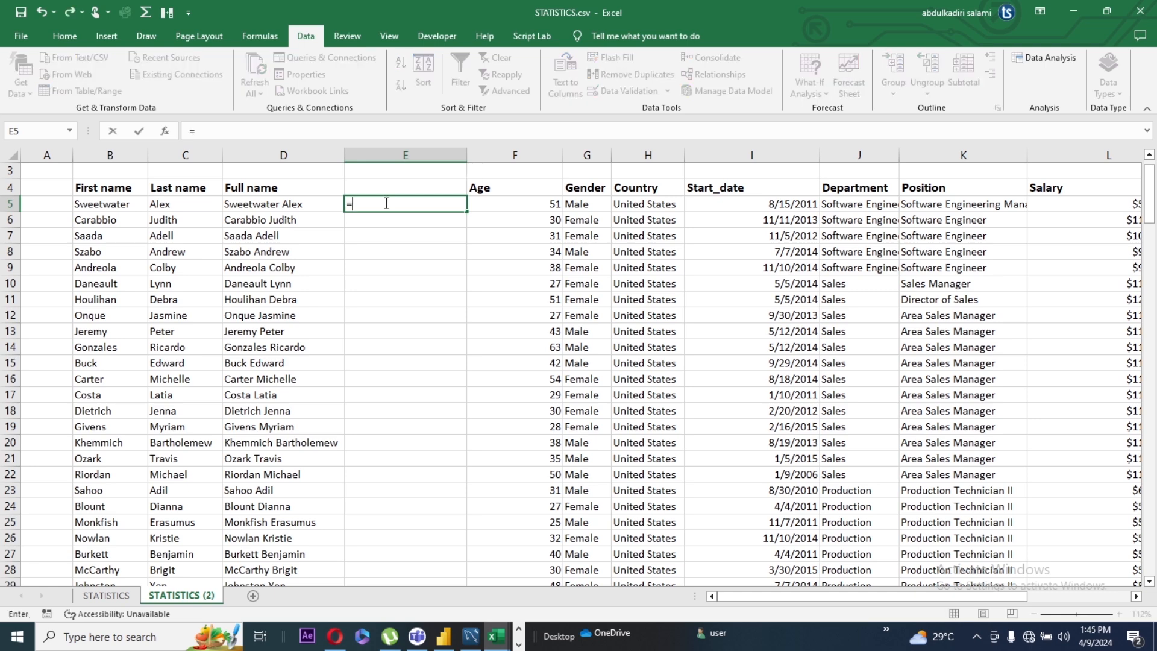
pyautogui.write('text')
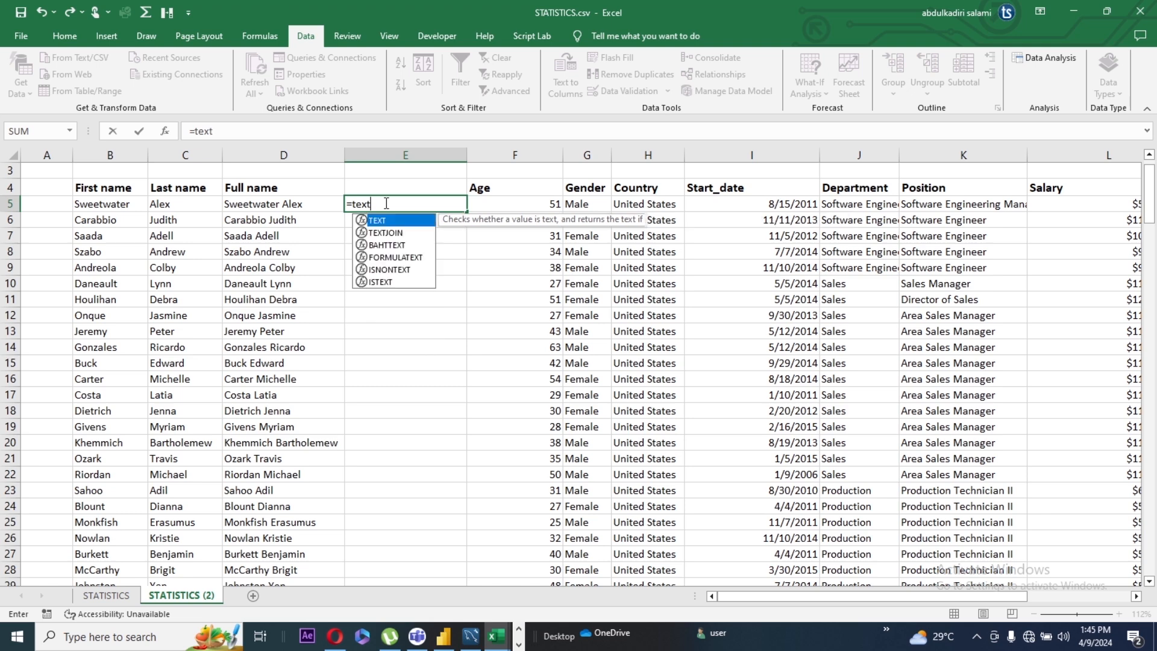
pyautogui.doubleClick(385, 233)
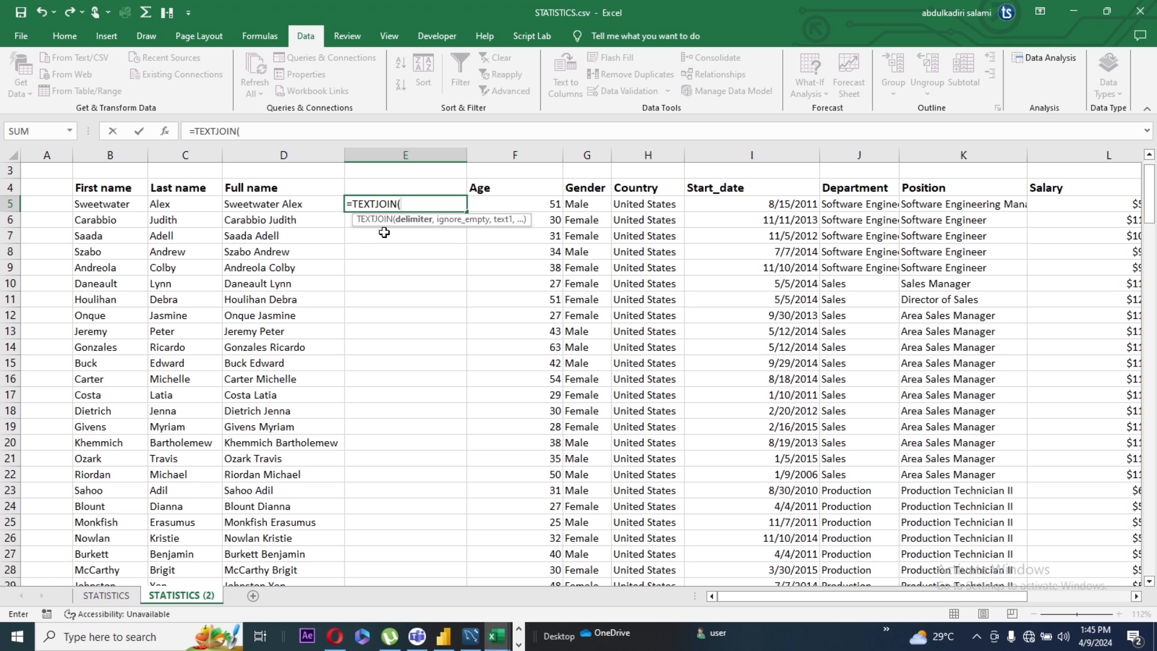
pyautogui.write('" ",')
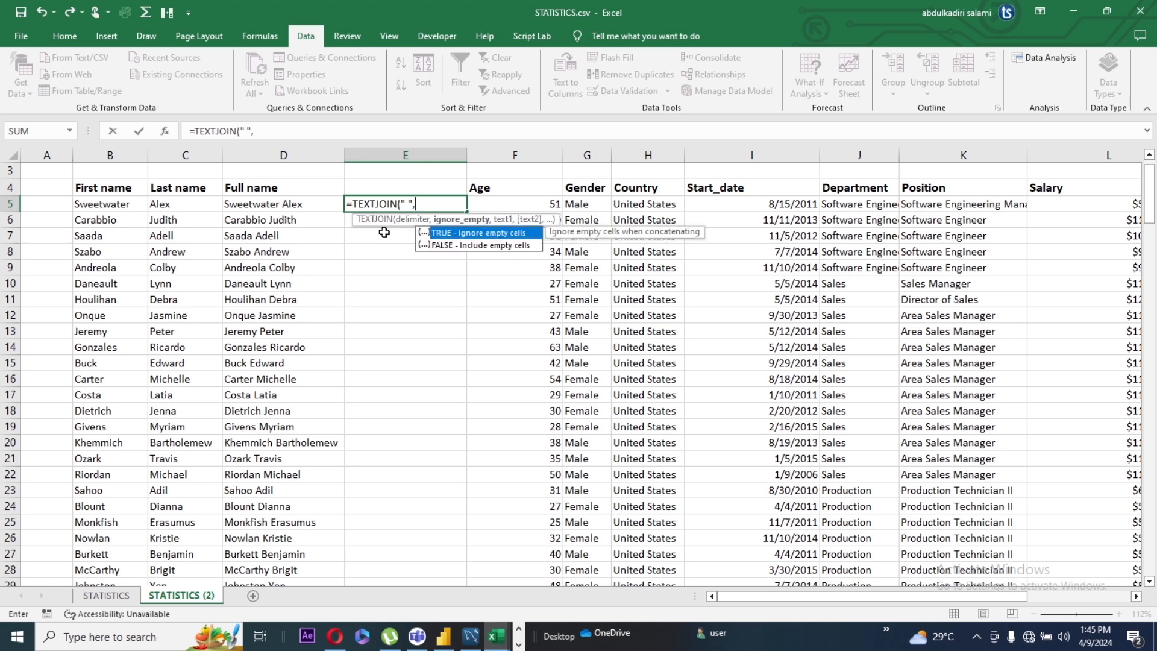
pyautogui.write(',')
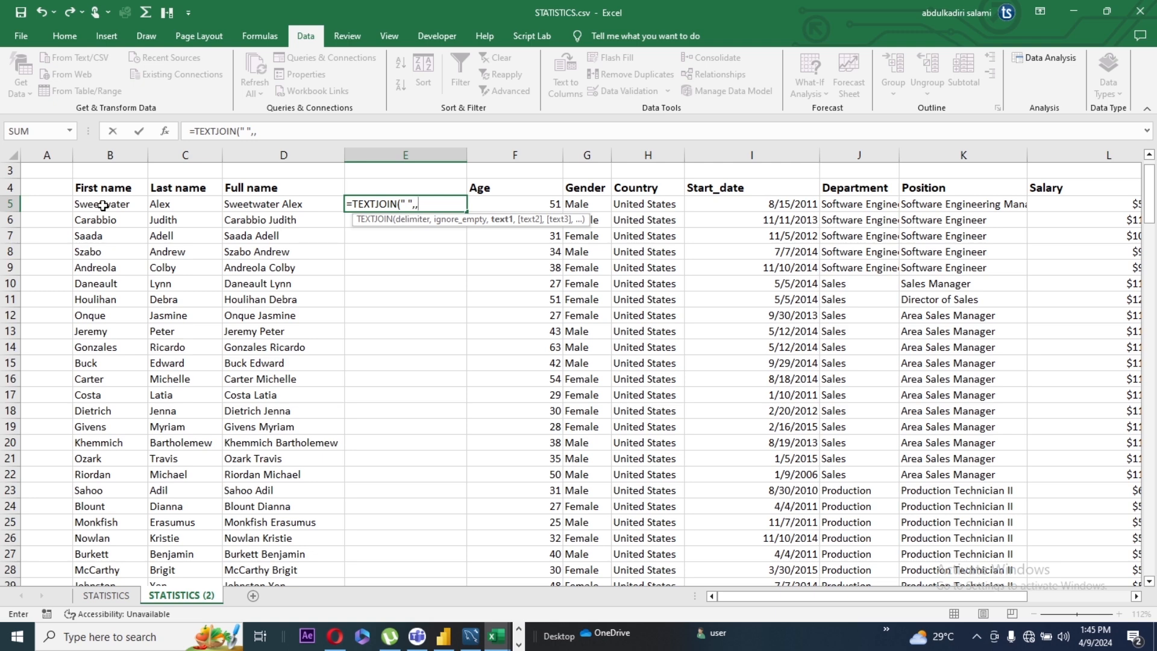
pyautogui.moveTo(103, 205); pyautogui.dragTo(161, 206)
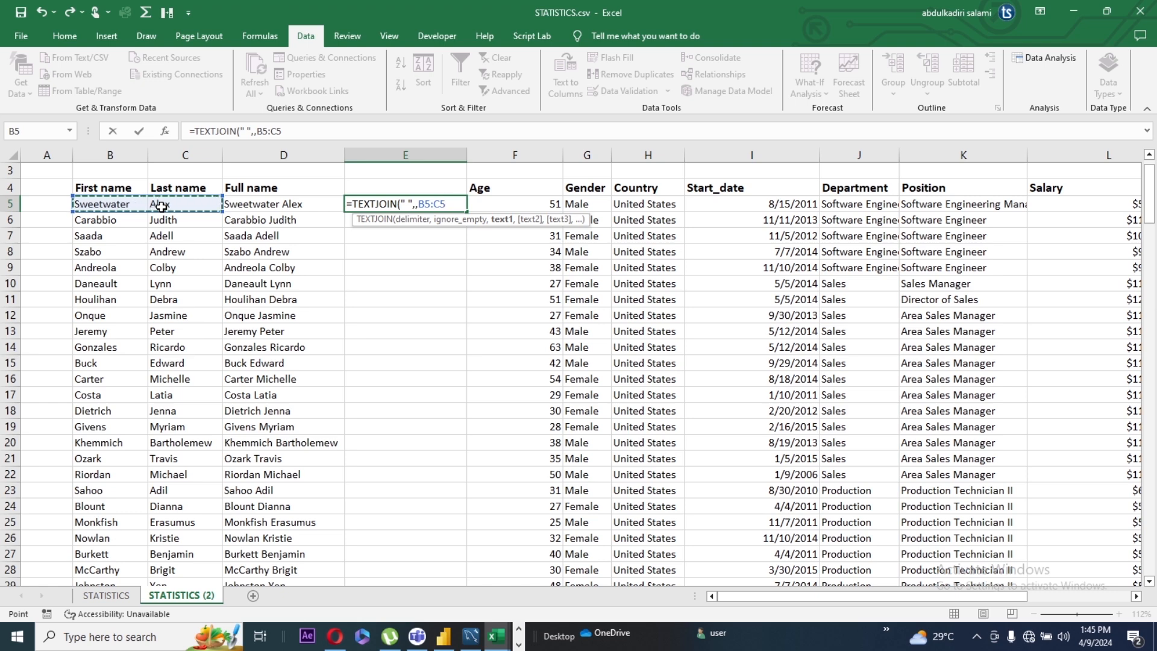
pyautogui.write(')')
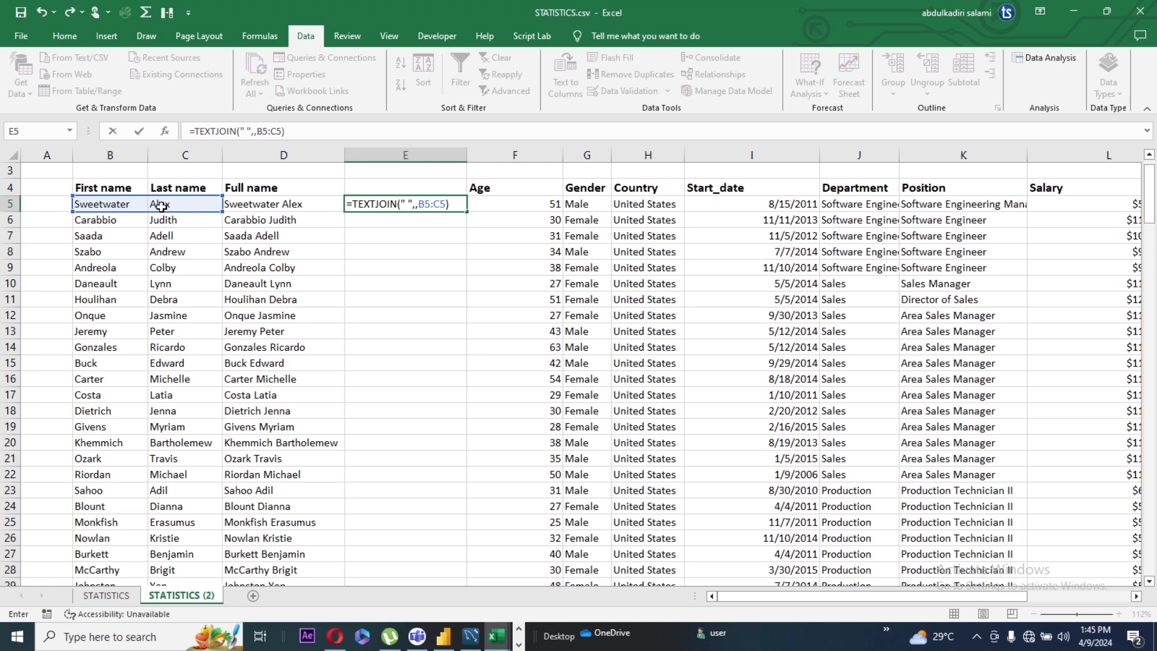
pyautogui.press('Return')
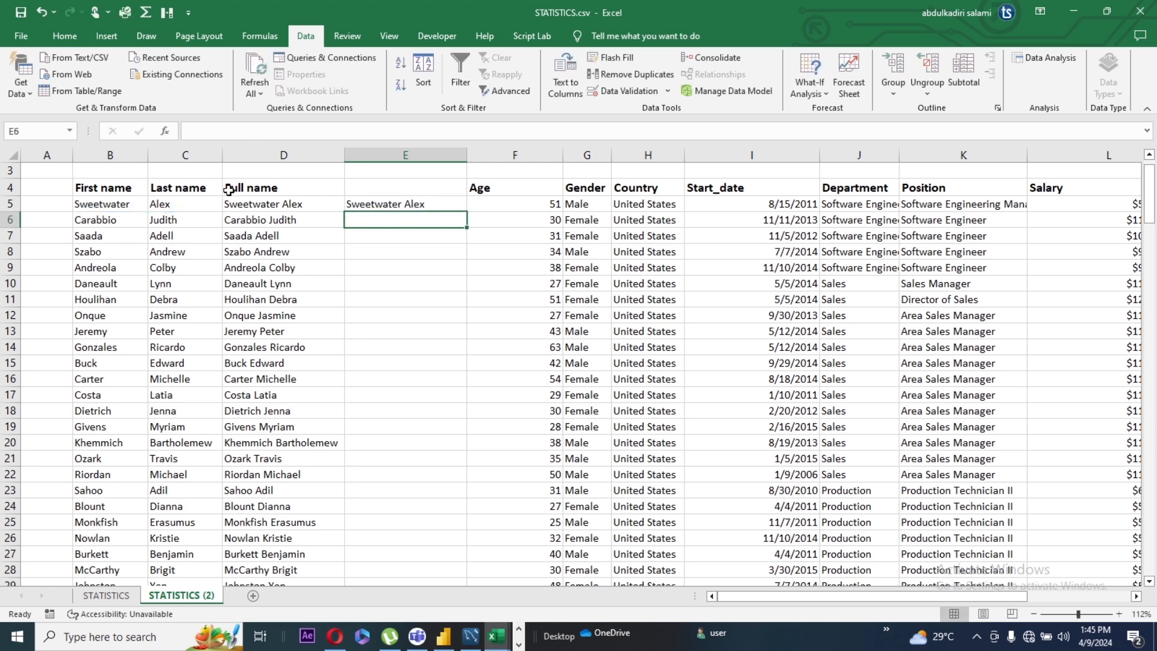
# Step: Enter the header "Full names" in cell E4 above the TEXTJOIN result
pyautogui.click(401, 205)
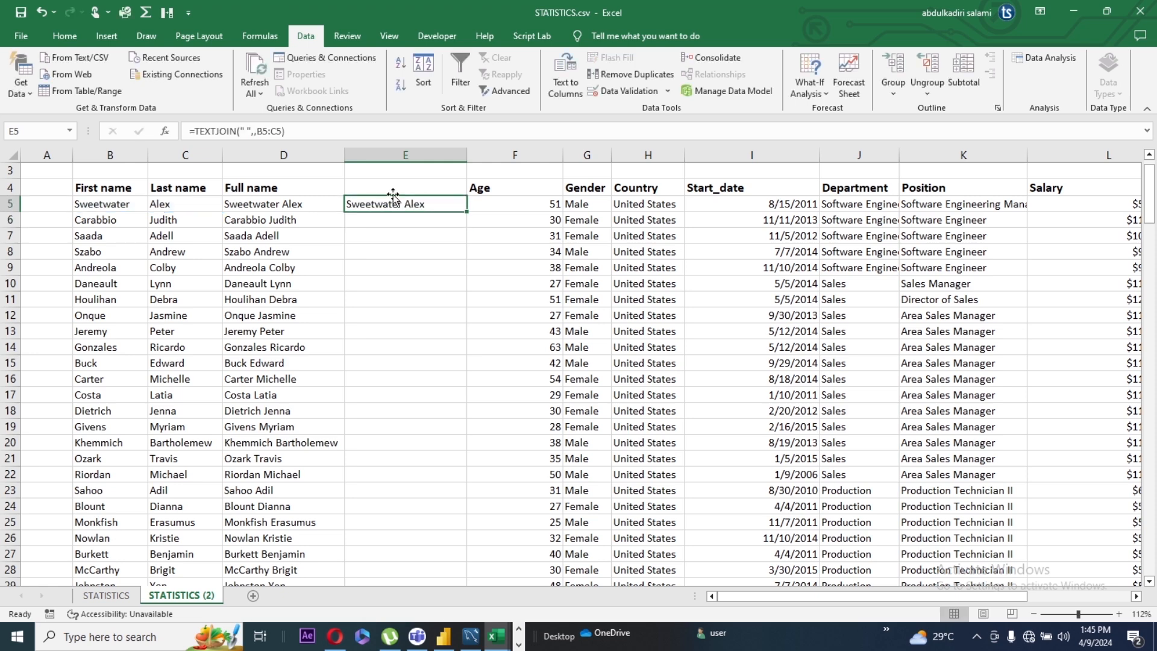
pyautogui.click(393, 189)
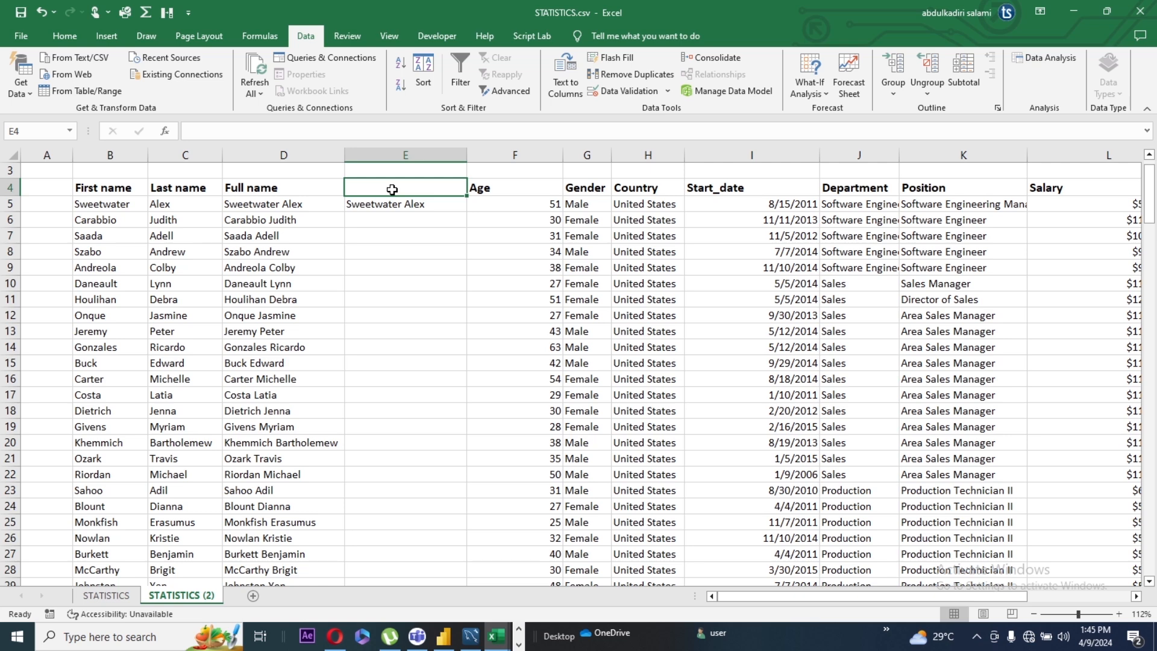
pyautogui.write('F')
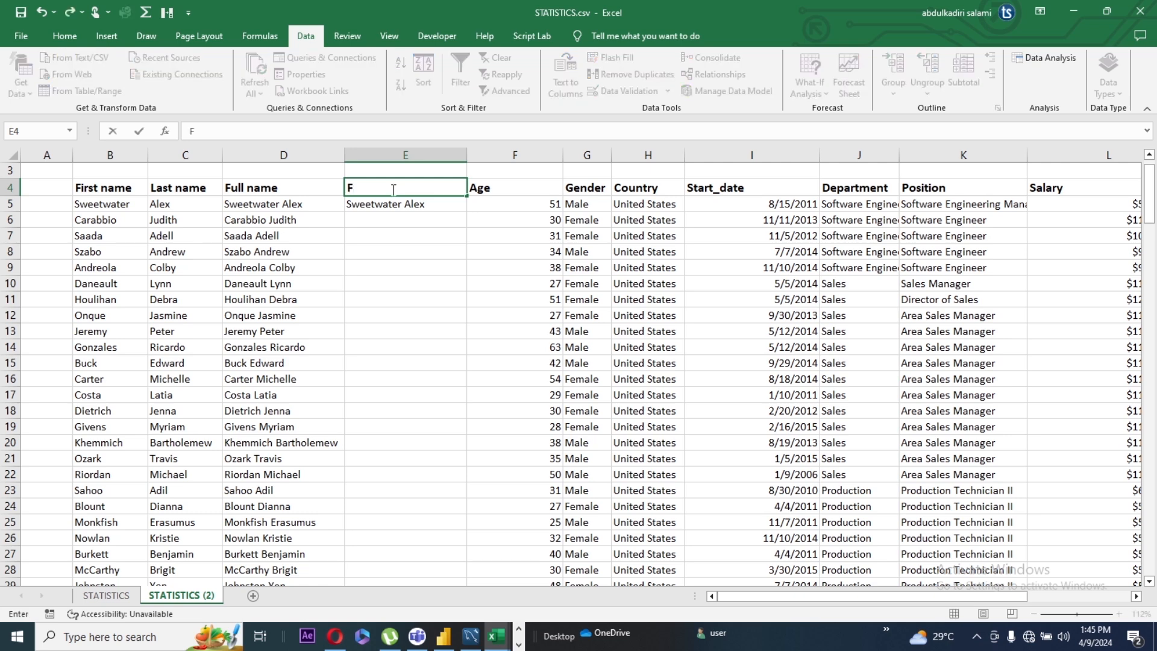
pyautogui.write('ull names')
# Step: Fill the TEXTJOIN formula from E5 down column E through all data rows
pyautogui.click(410, 205)
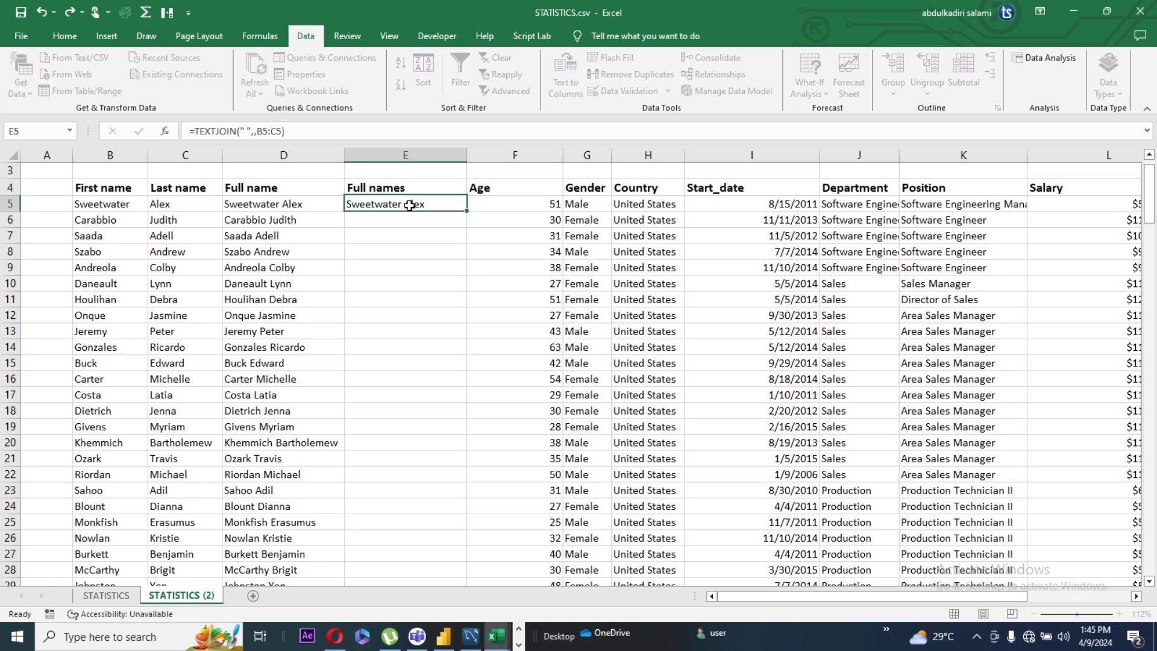
pyautogui.doubleClick(467, 211)
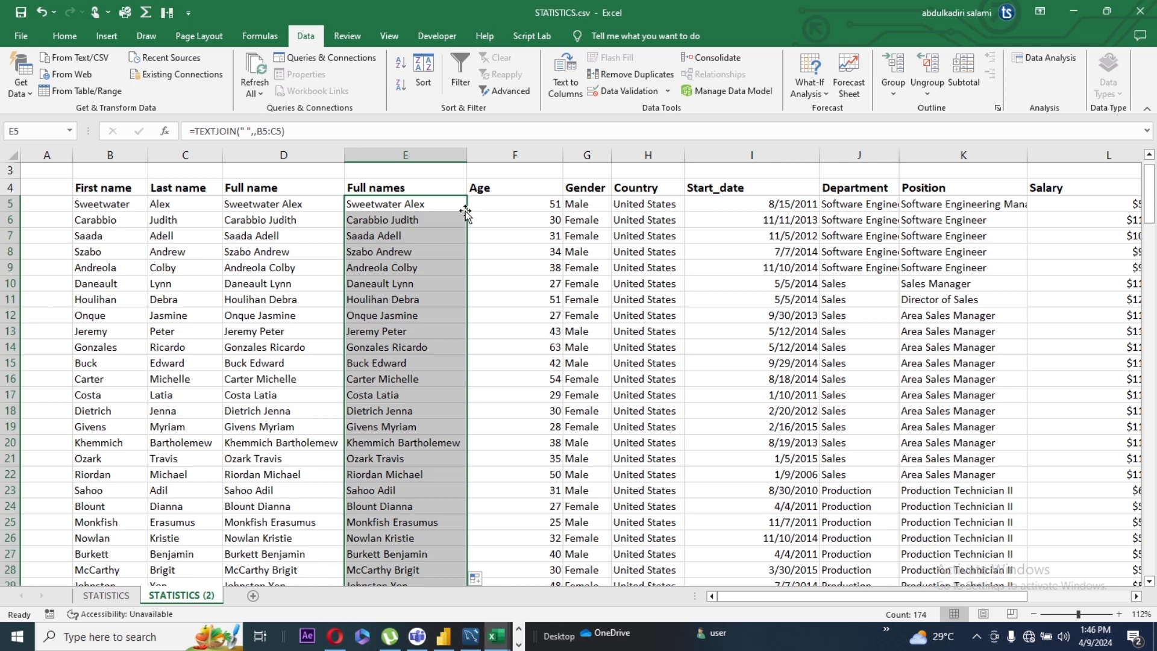
pyautogui.click(481, 218)
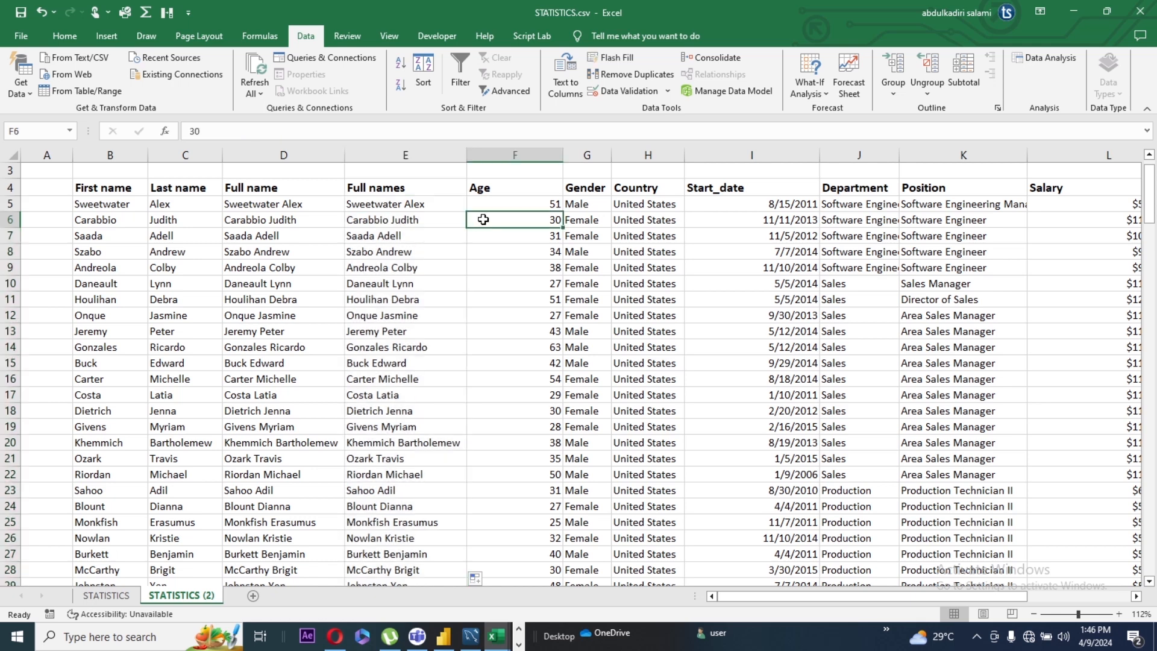
# Step: Change the TEXTJOIN delimiter in E5 to a colon and space (": ") and fill the formula down the Full names column
pyautogui.click(394, 205)
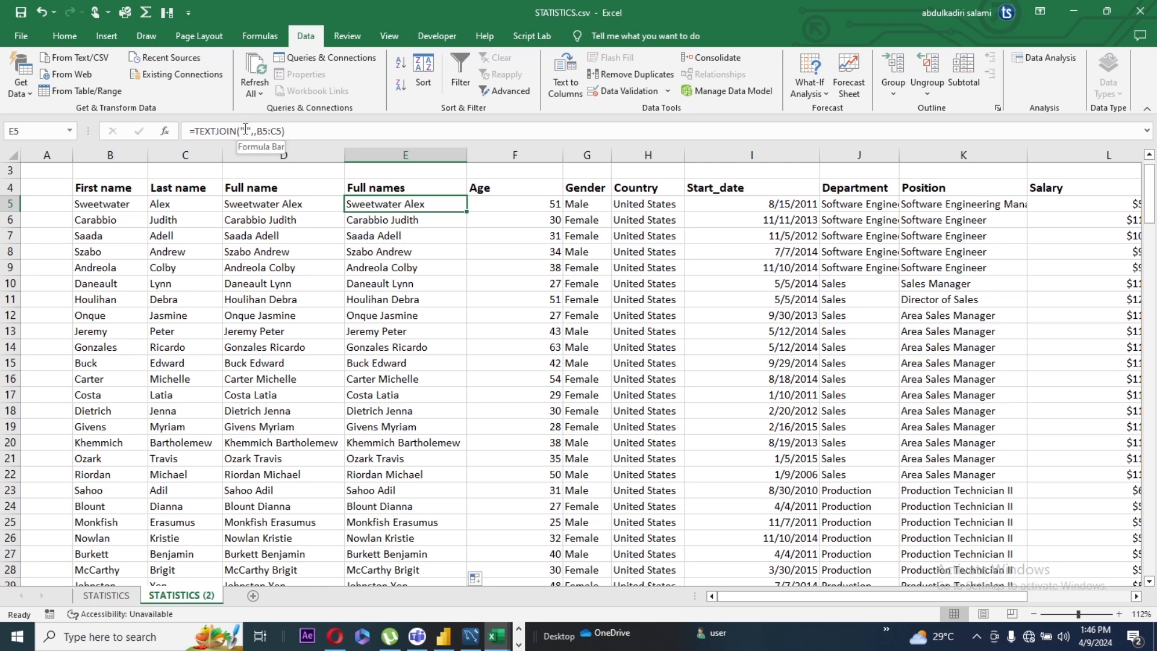
pyautogui.click(246, 129)
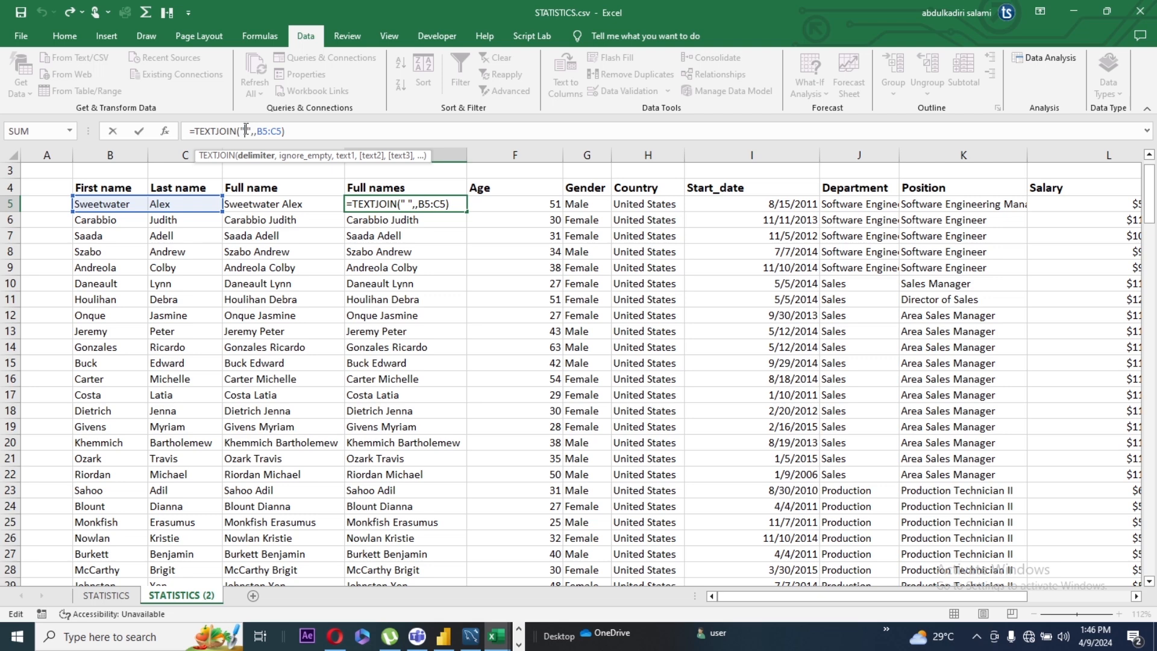
pyautogui.write(':')
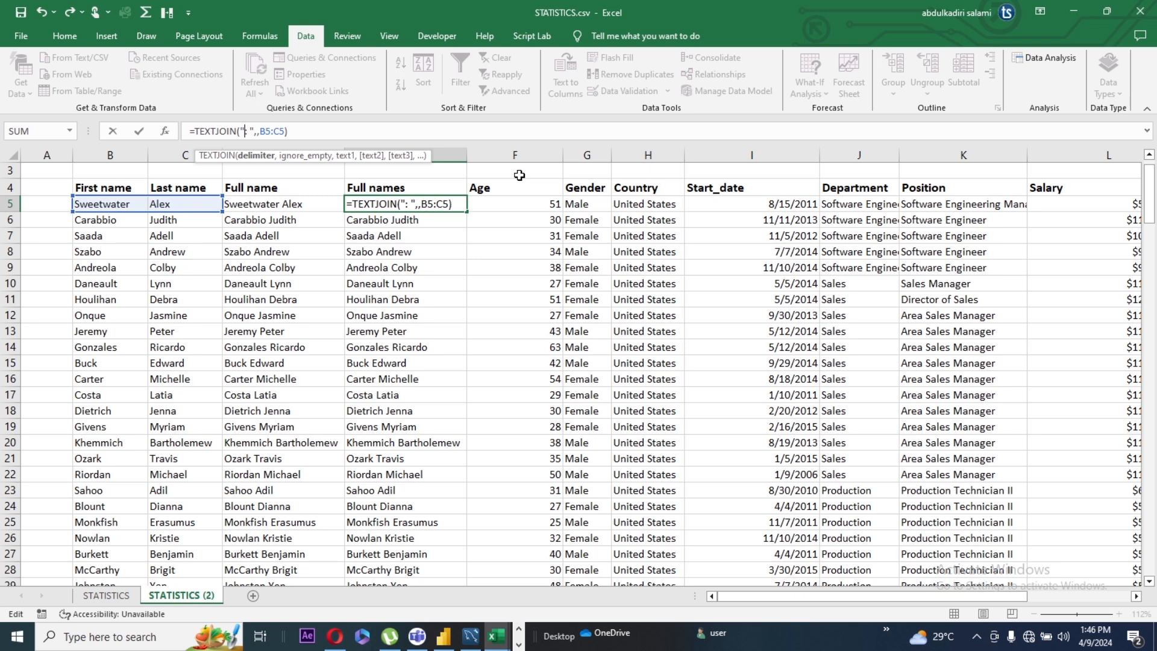
pyautogui.click(422, 221)
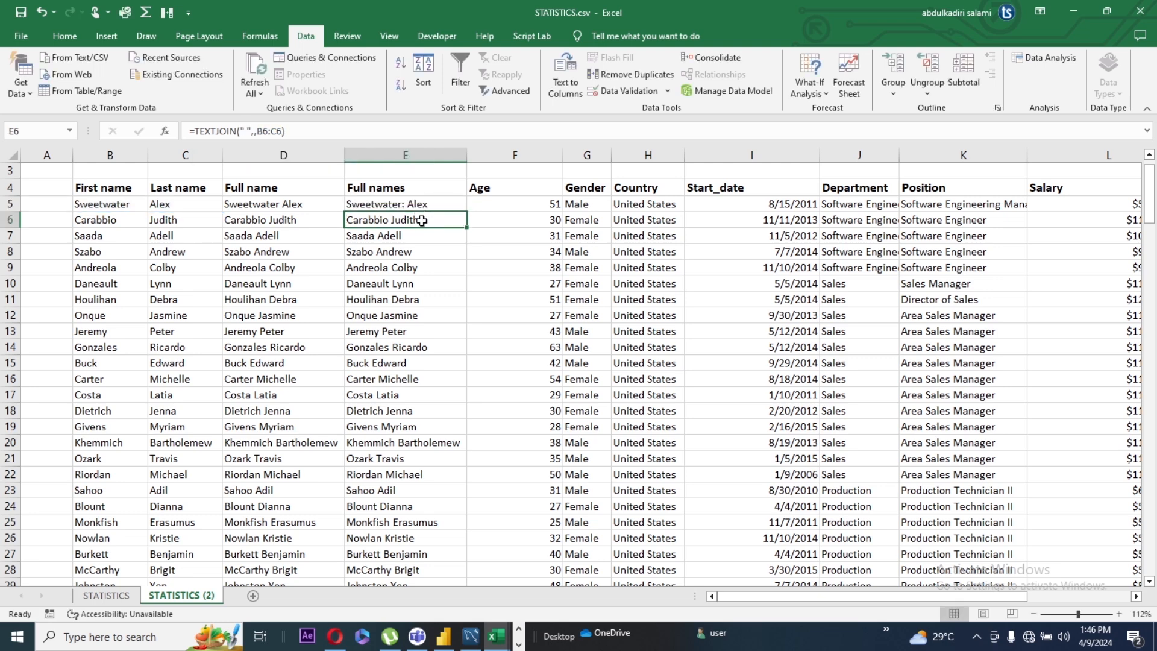
pyautogui.click(425, 204)
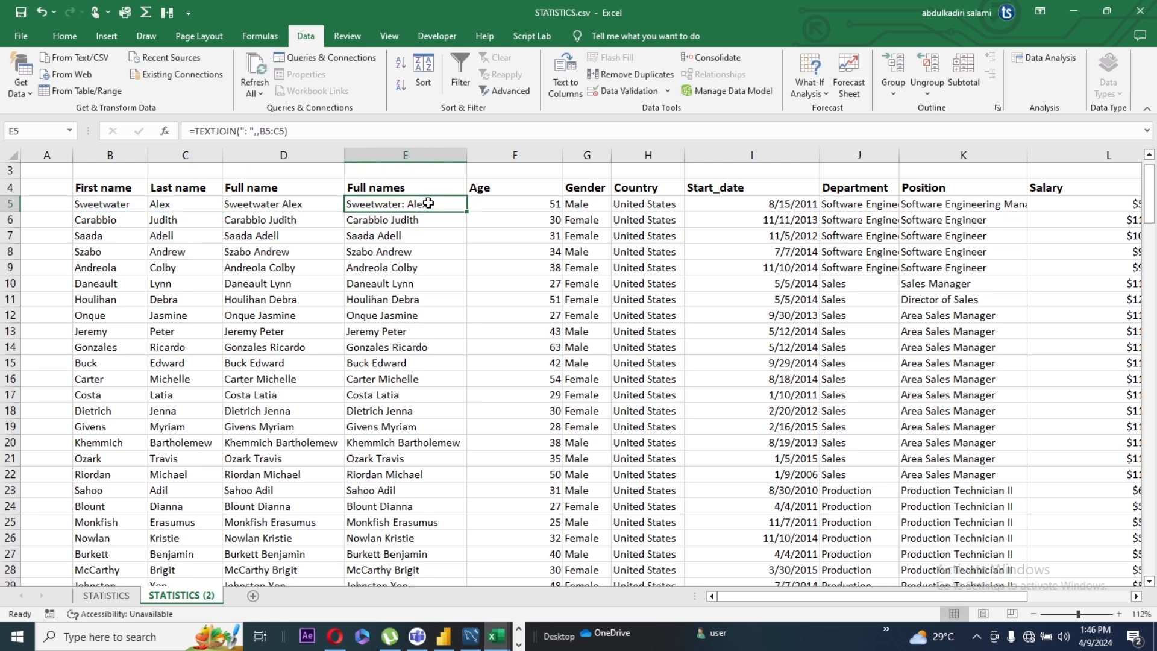
pyautogui.doubleClick(467, 211)
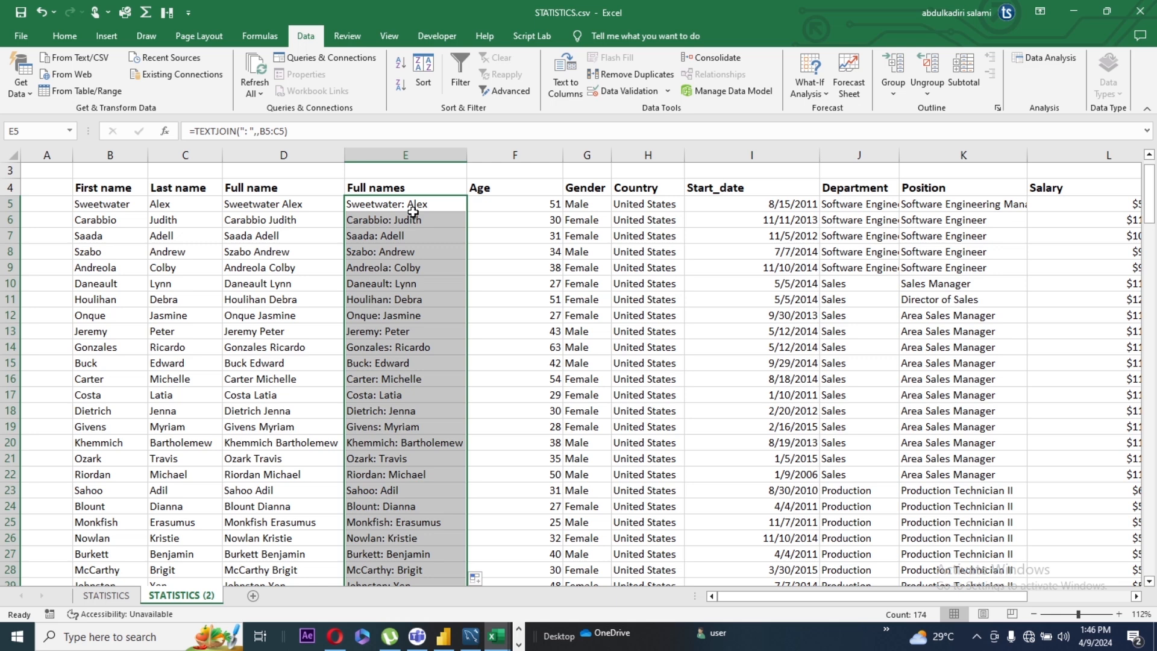
# Step: Replace the colon in the E5 TEXTJOIN delimiter with a hyphen ("- ") and fill the formula down the Full names column
pyautogui.click(251, 130)
pyautogui.press('BackSpace')
pyautogui.write('-')
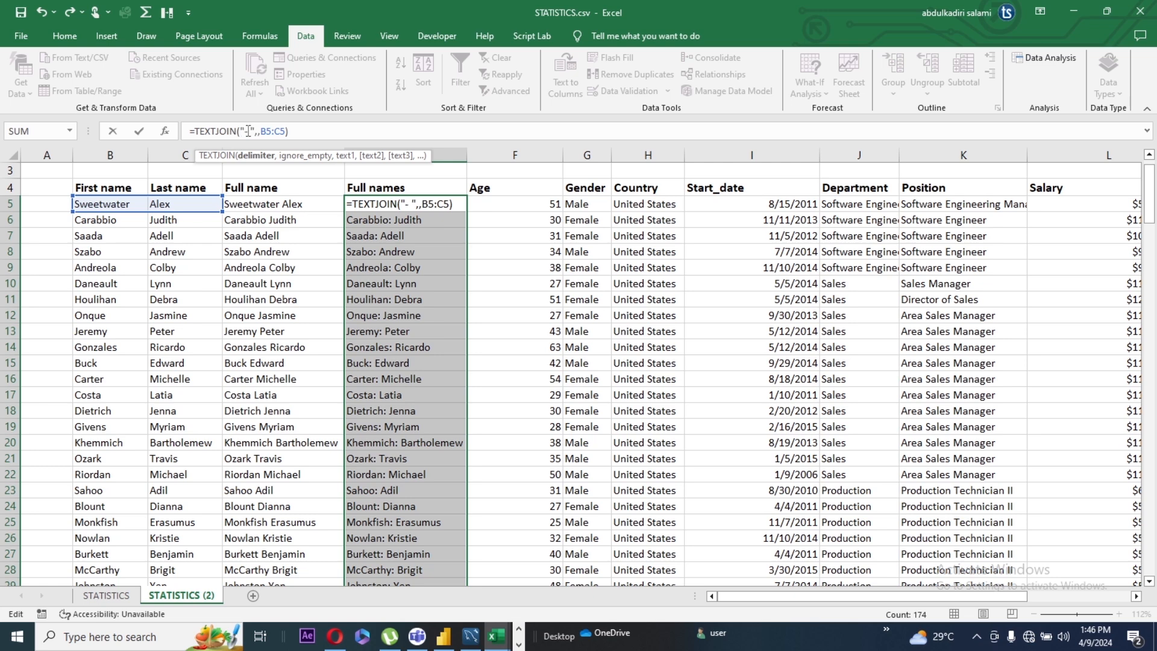
pyautogui.click(460, 210)
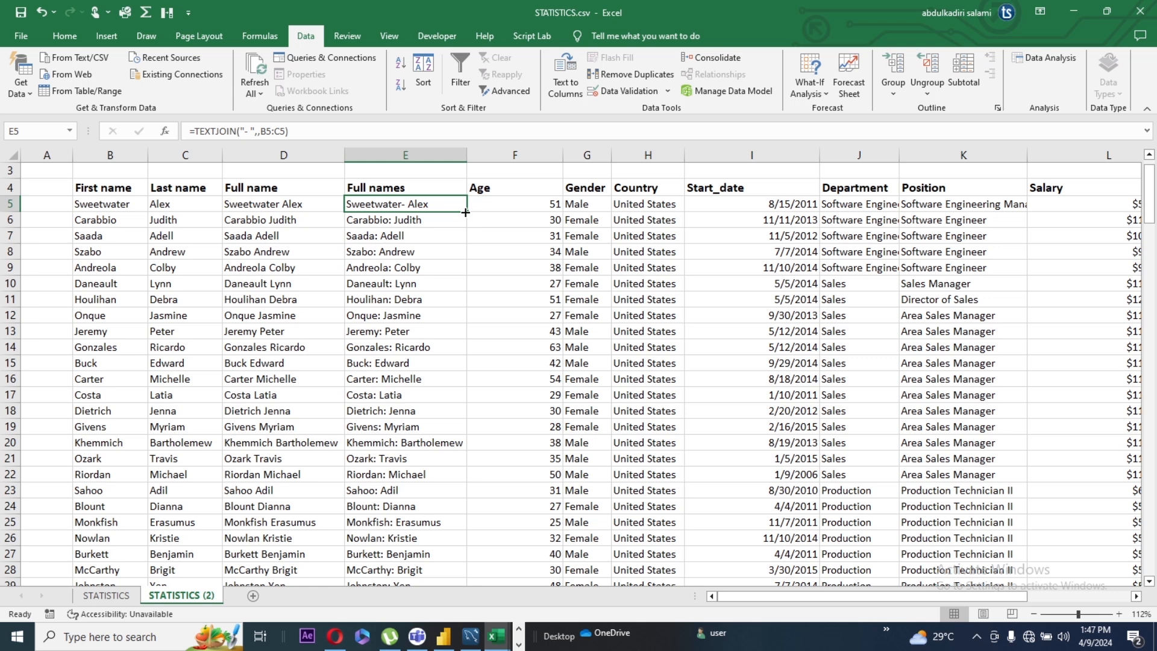
pyautogui.doubleClick(466, 212)
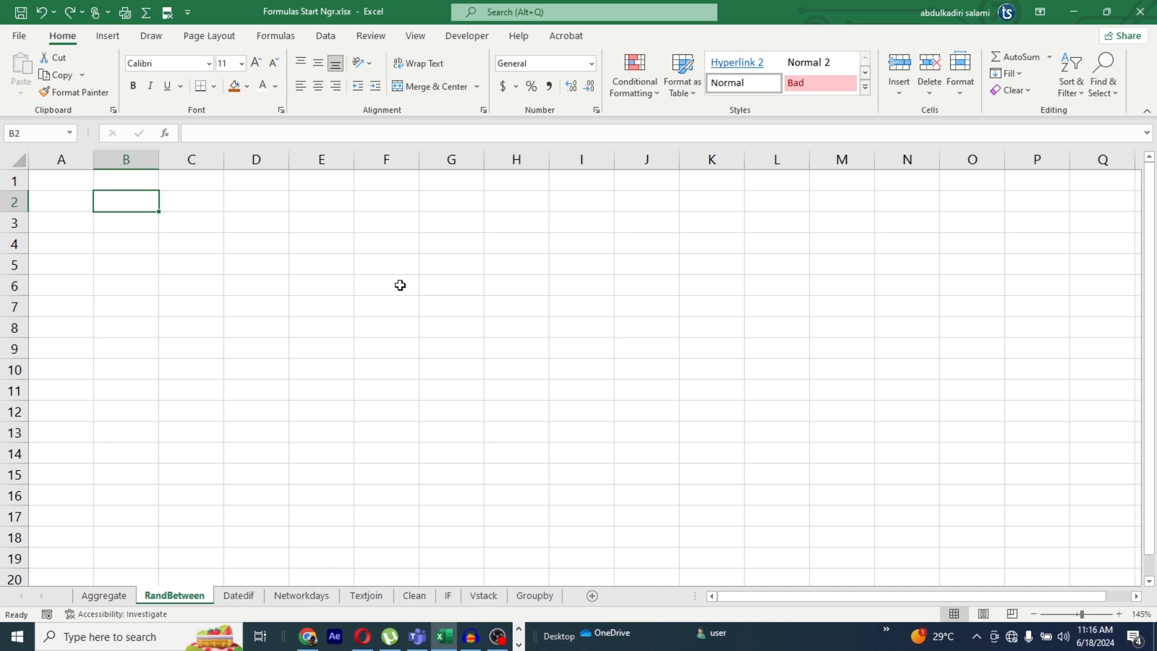
# Step: Enter =RANDARRAY(10,5,1,100,TRUE) in cell B2 of the RandBetween sheet to generate 10 rows and 5 columns of random integers from 1 to 100
pyautogui.write('=RAND')
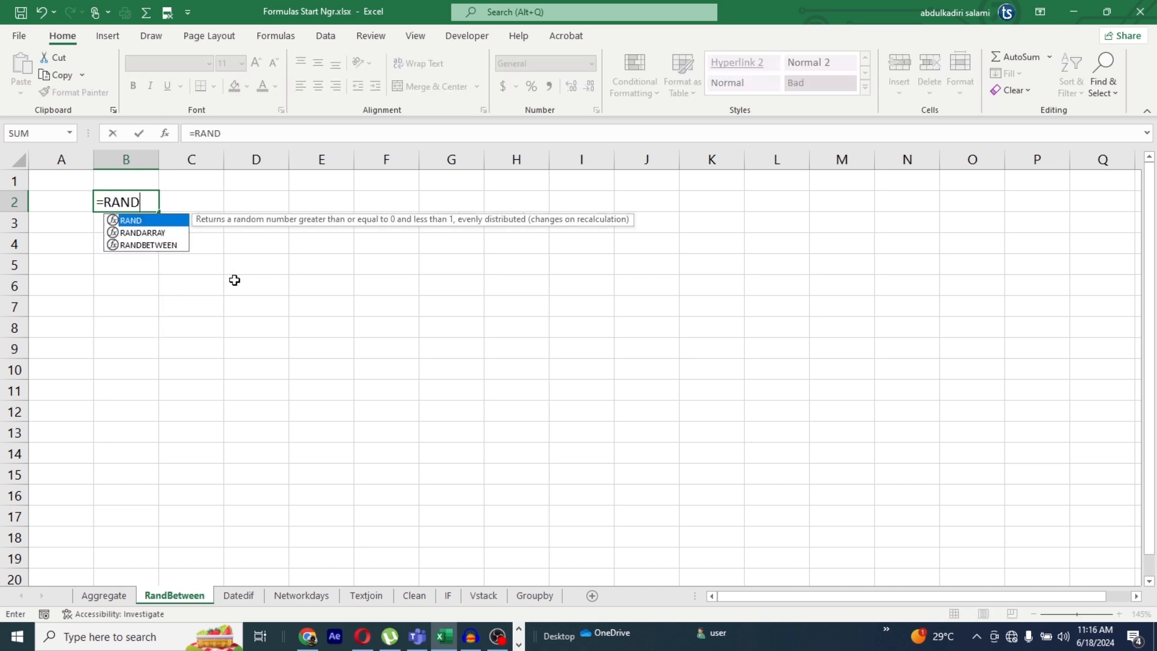
pyautogui.click(153, 238)
pyautogui.doubleClick(152, 234)
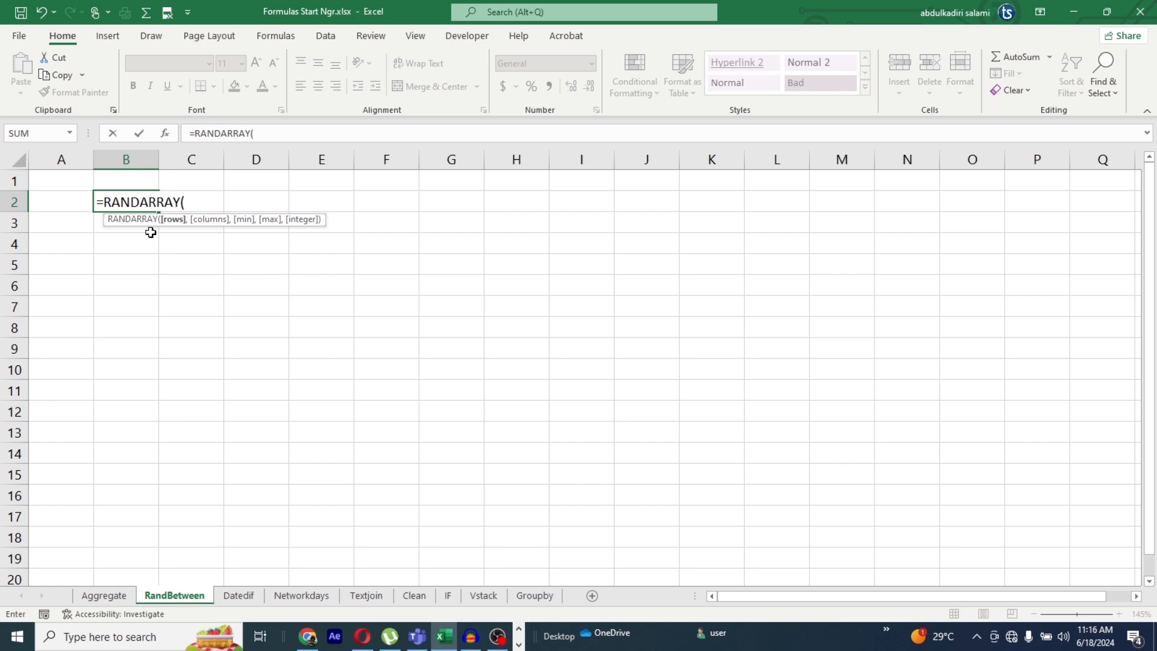
pyautogui.write('10,')
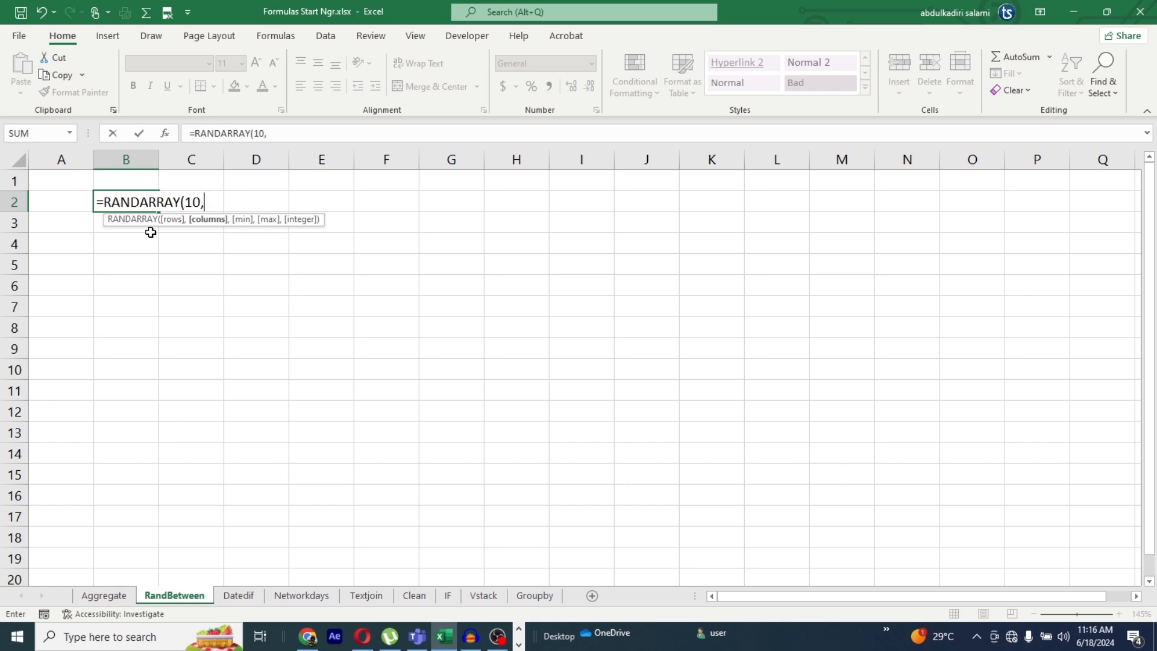
pyautogui.write('5,')
pyautogui.write('1,')
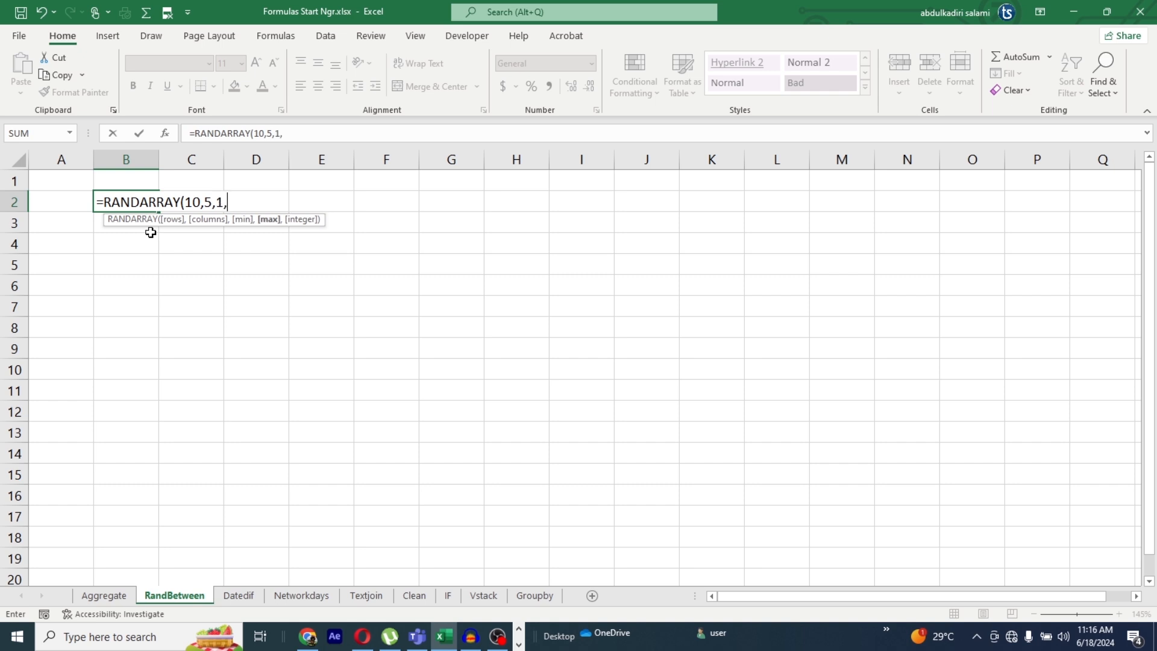
pyautogui.write('100,')
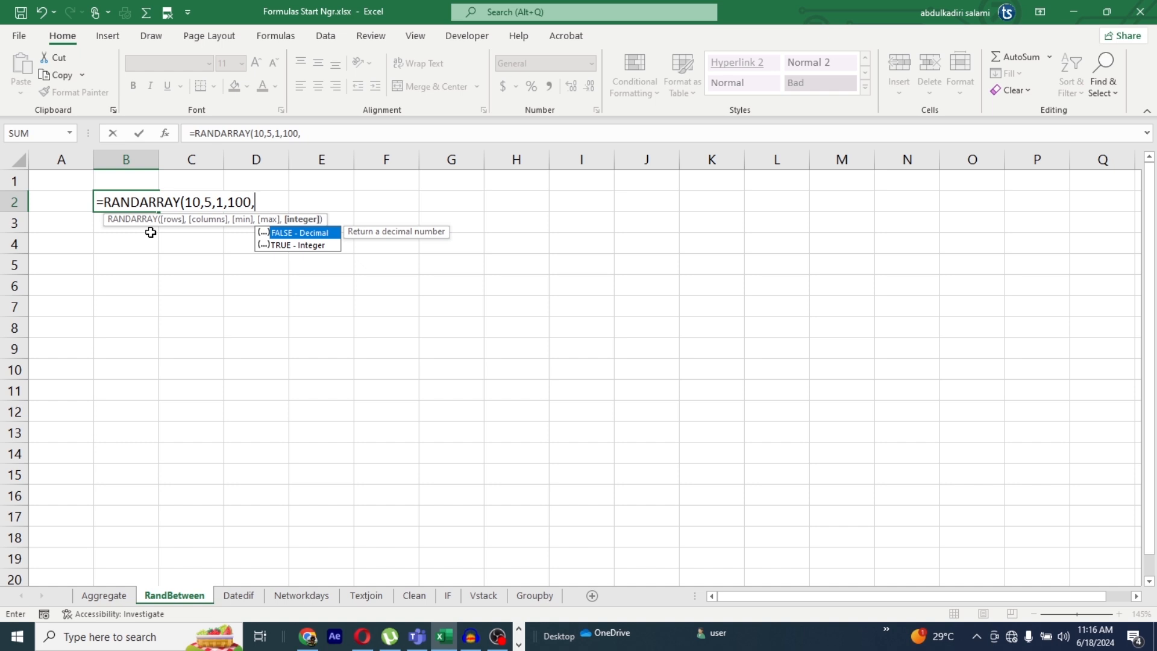
pyautogui.doubleClick(307, 246)
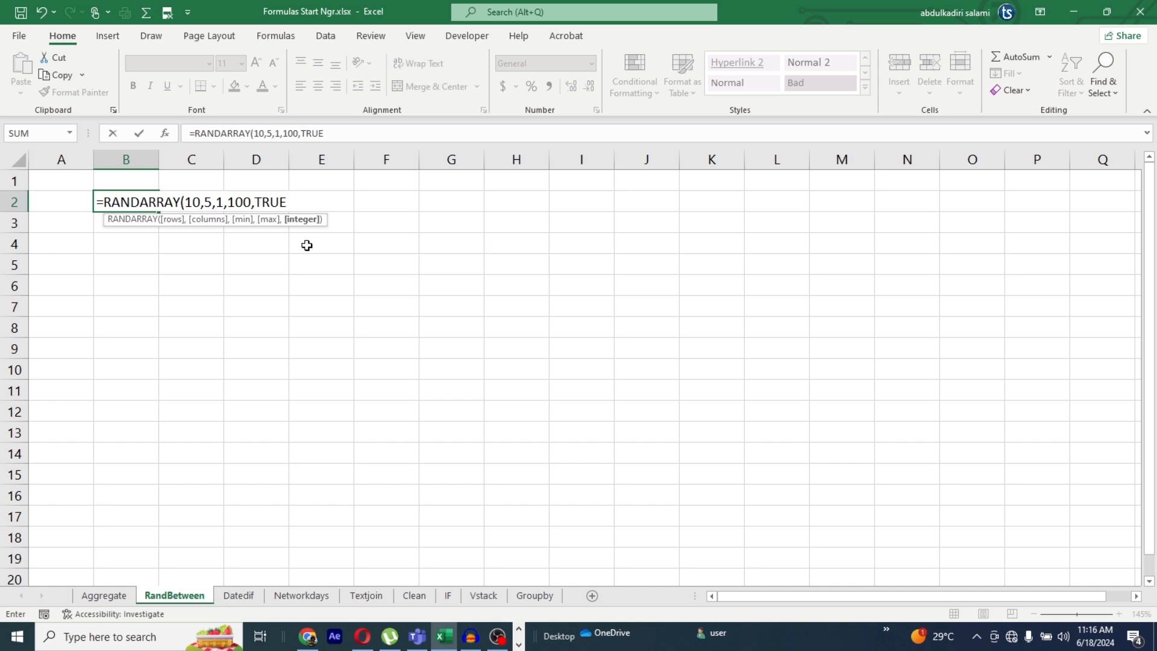
pyautogui.write(')')
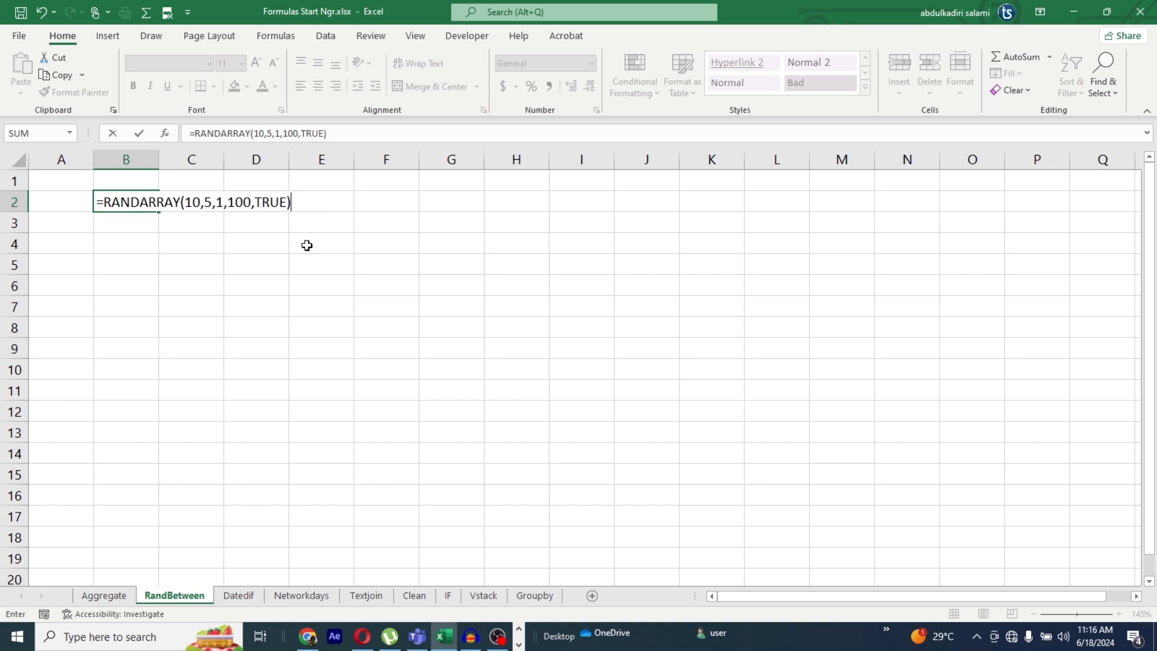
pyautogui.press('Return')
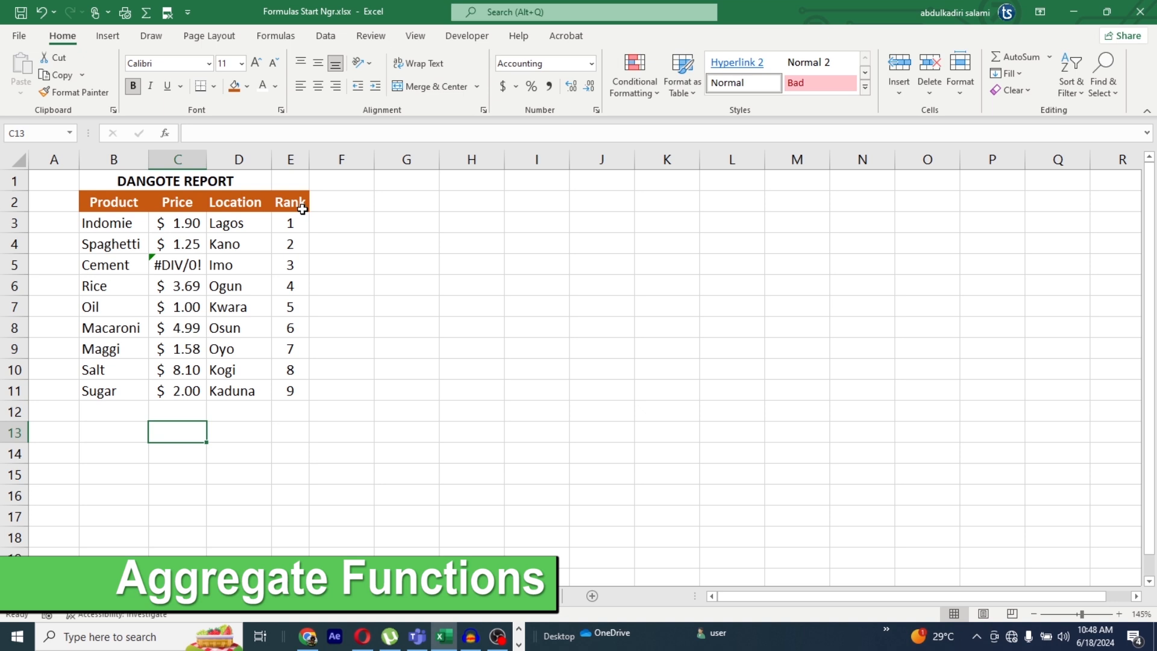
# Step: Enter =AVERAGE(C3:C11) in cell B13 of the Aggregate sheet to average the prices, and inspect the formula behind the Cement price
pyautogui.click(123, 435)
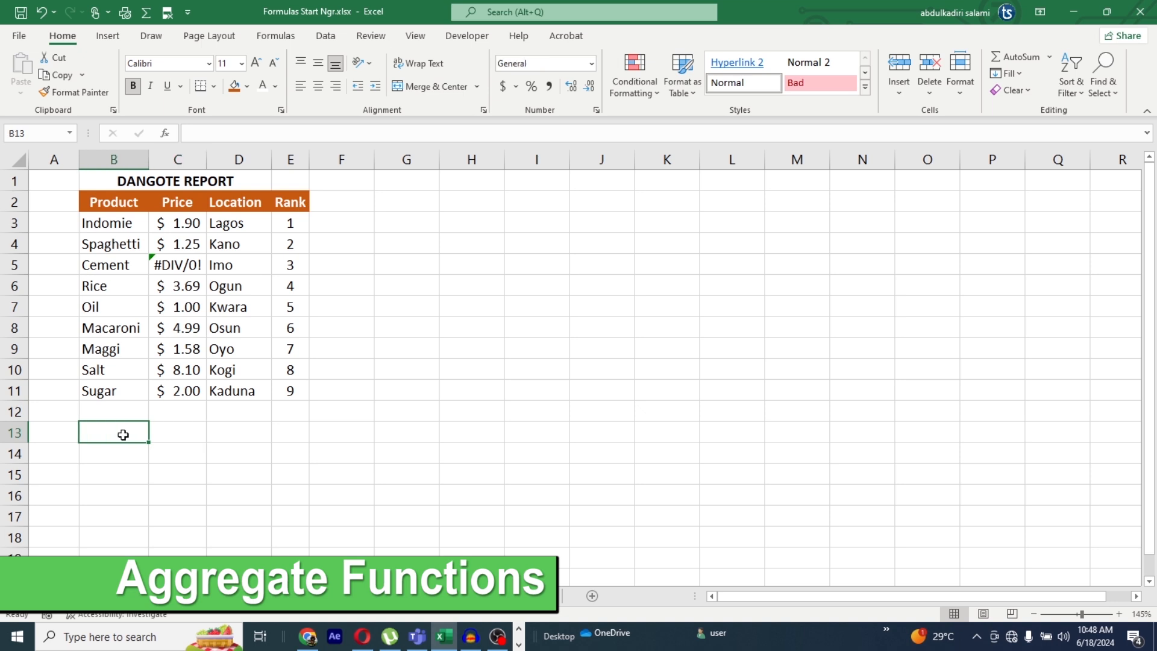
pyautogui.write('=A')
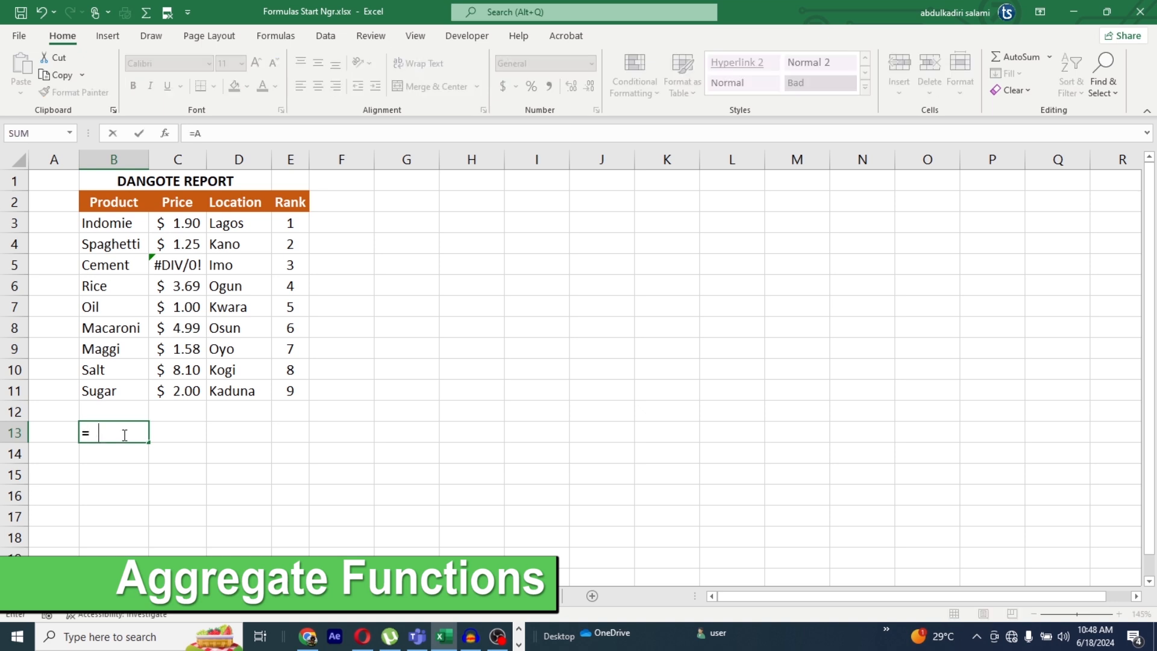
pyautogui.write('VERAGE')
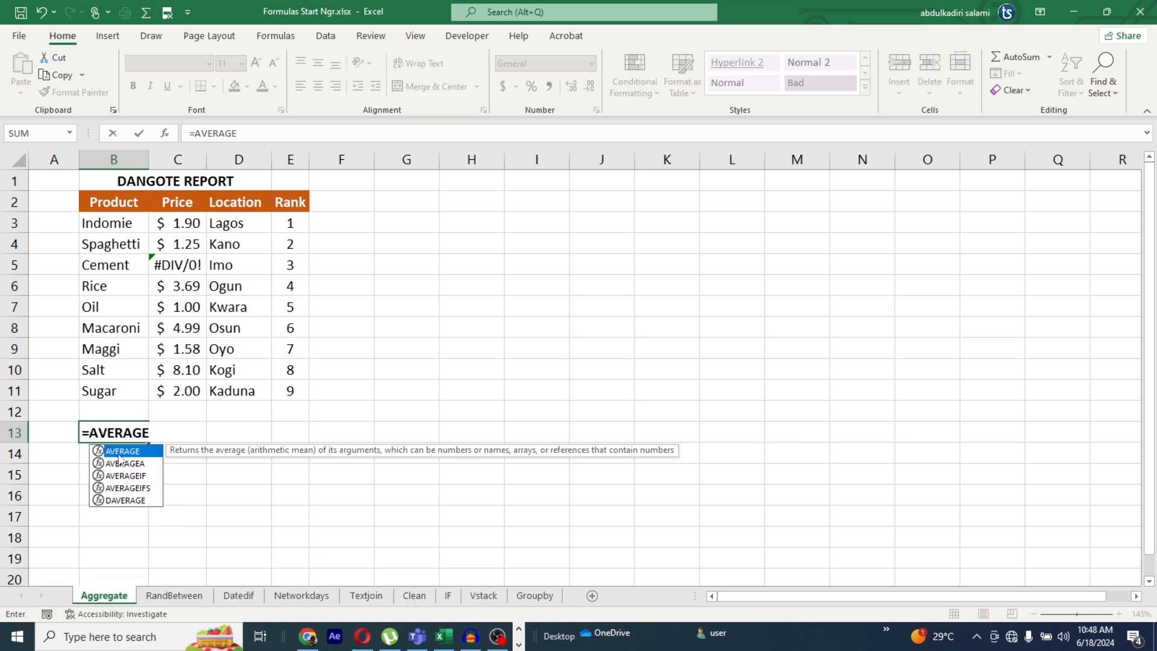
pyautogui.write('(')
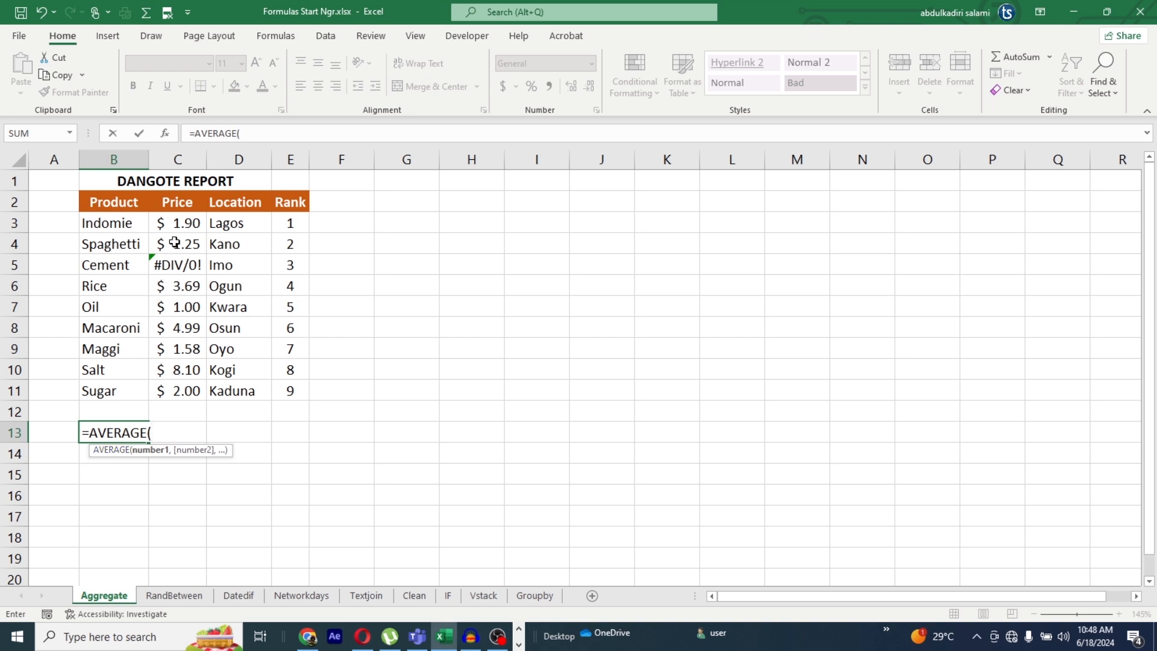
pyautogui.moveTo(187, 218); pyautogui.dragTo(185, 383)
pyautogui.write(')')
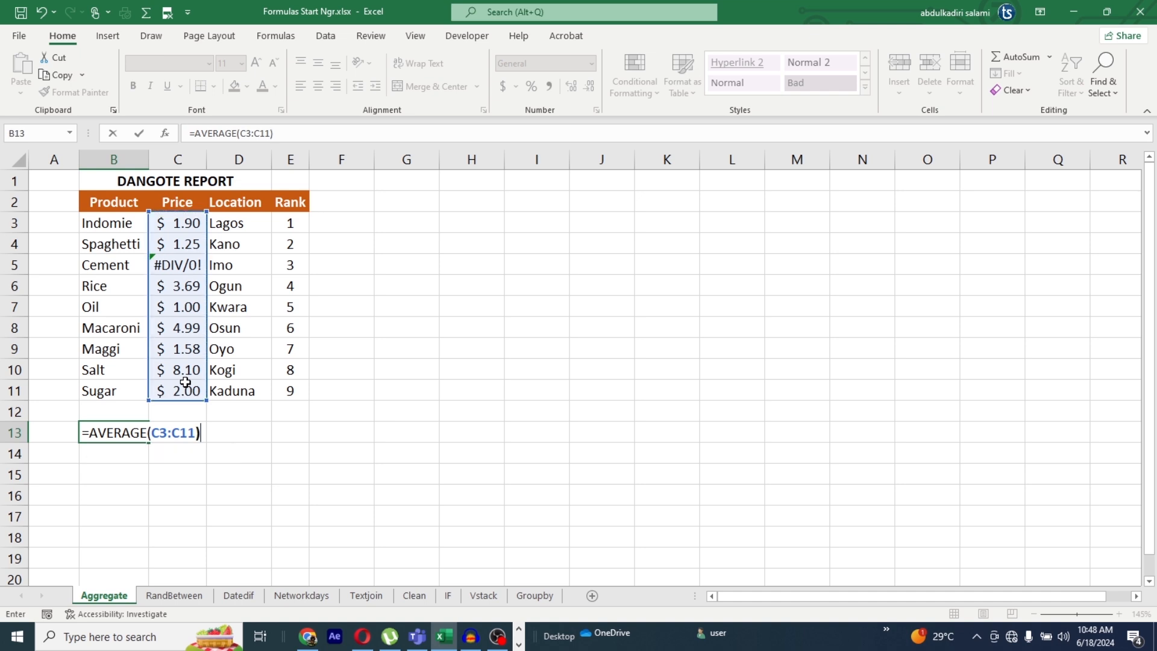
pyautogui.press('Return')
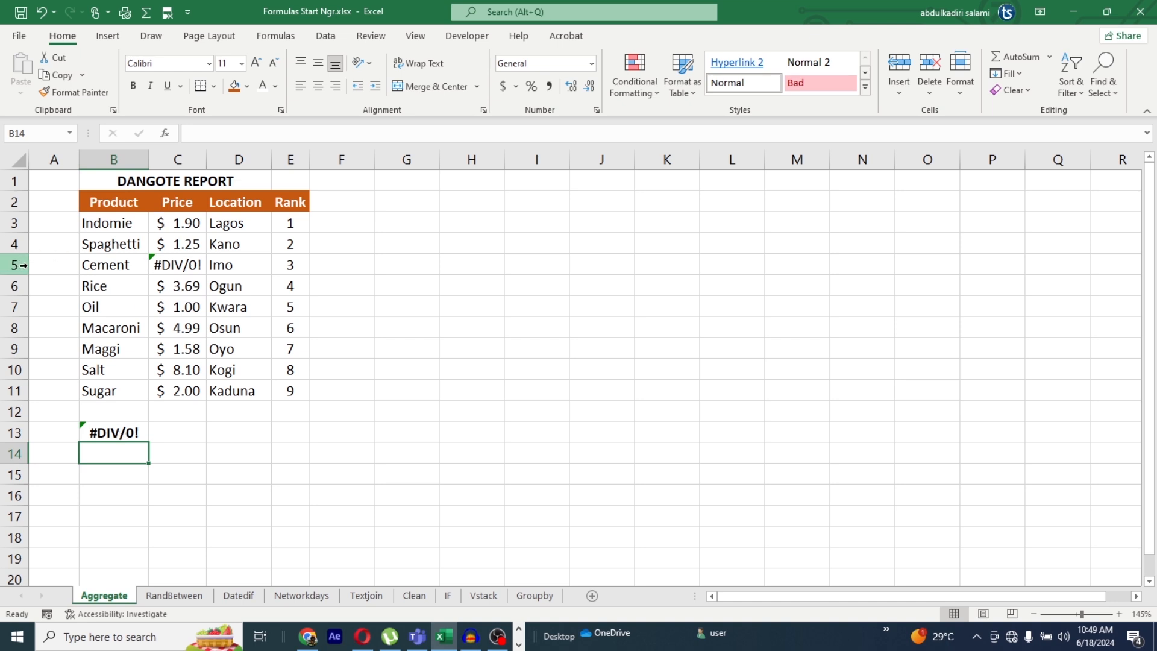
pyautogui.click(175, 265)
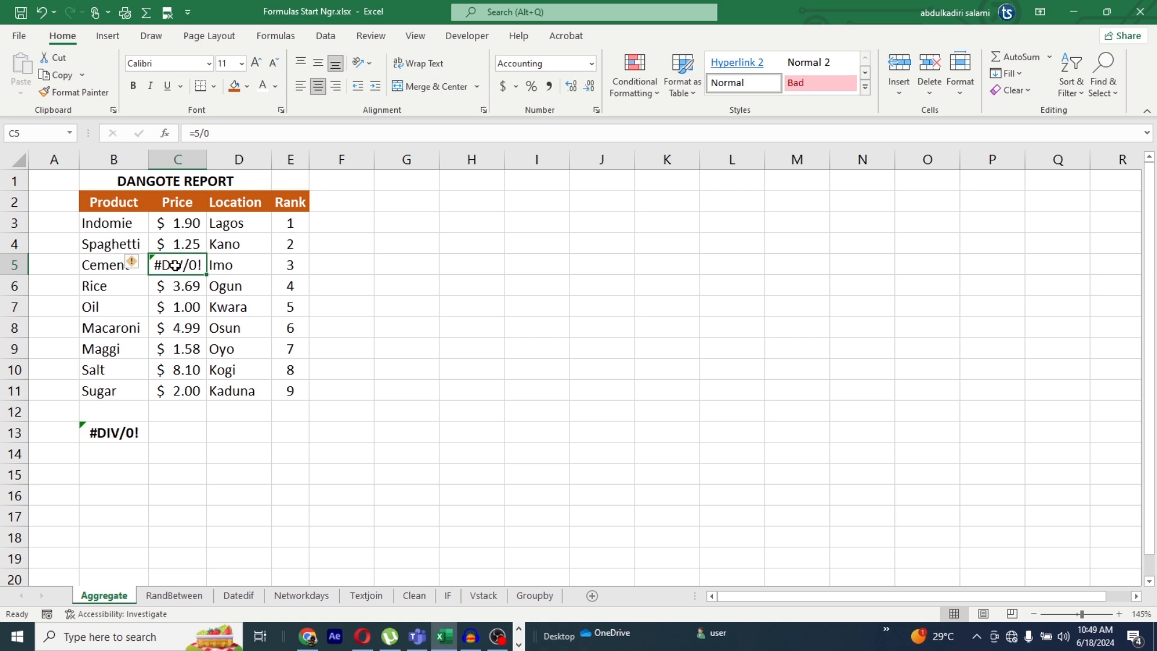
# Step: Replace the formula in B13 of the Aggregate sheet with =SUM(C3:C11) to total the prices
pyautogui.click(114, 433)
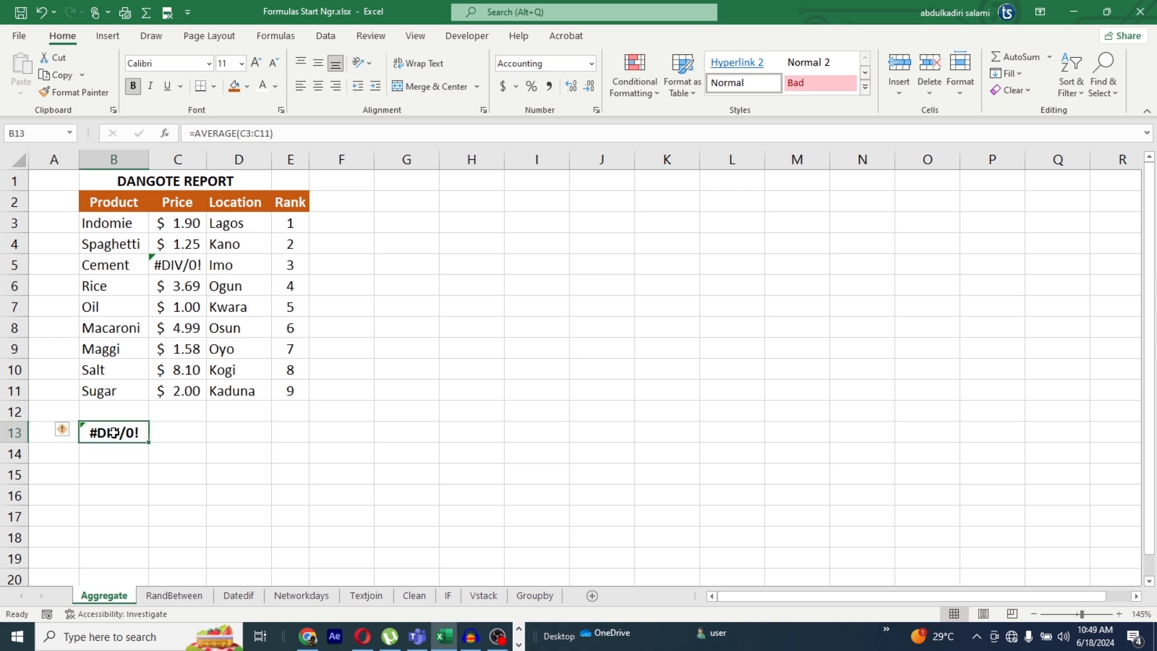
pyautogui.write('=SUM')
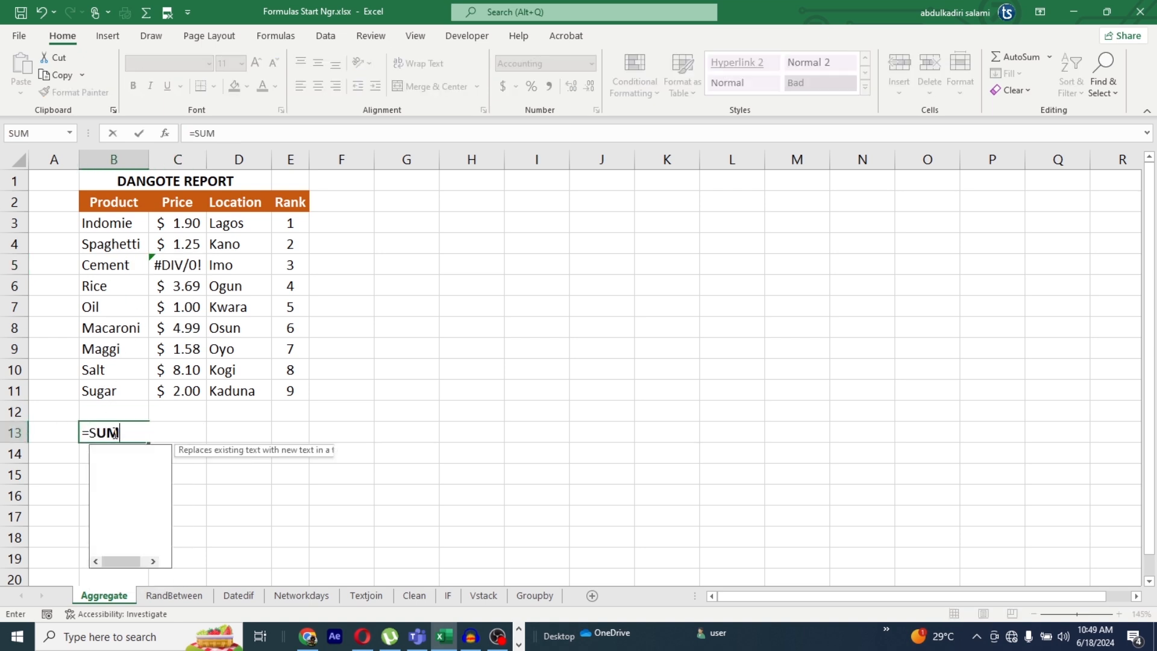
pyautogui.write('(')
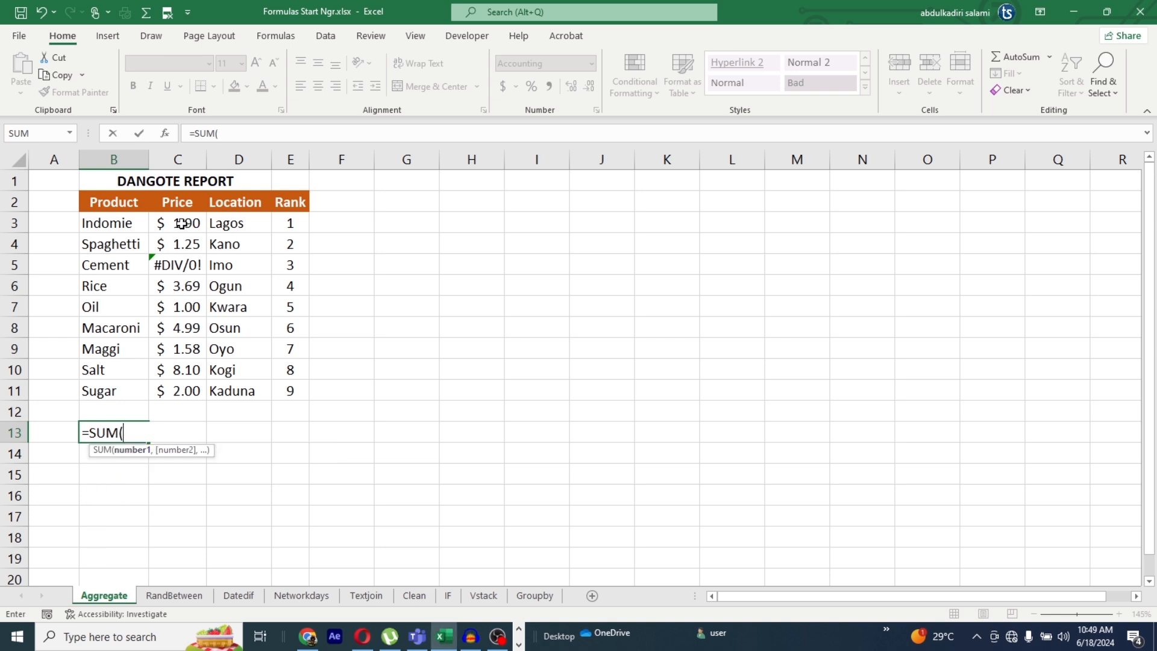
pyautogui.moveTo(181, 224); pyautogui.dragTo(193, 400)
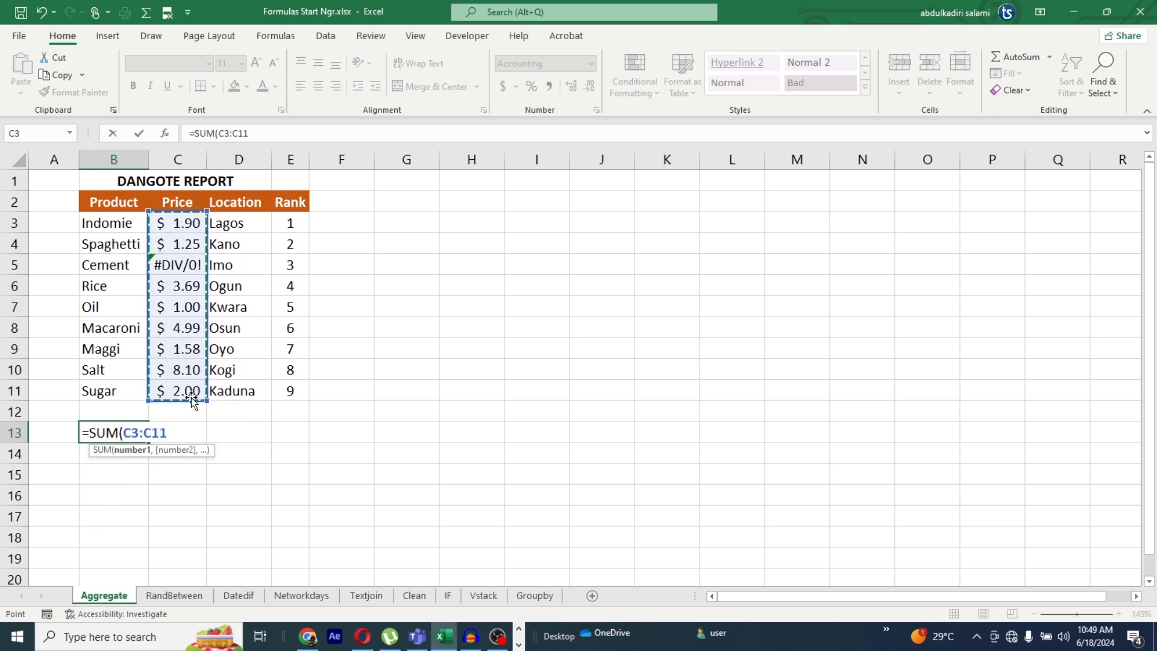
pyautogui.write(')')
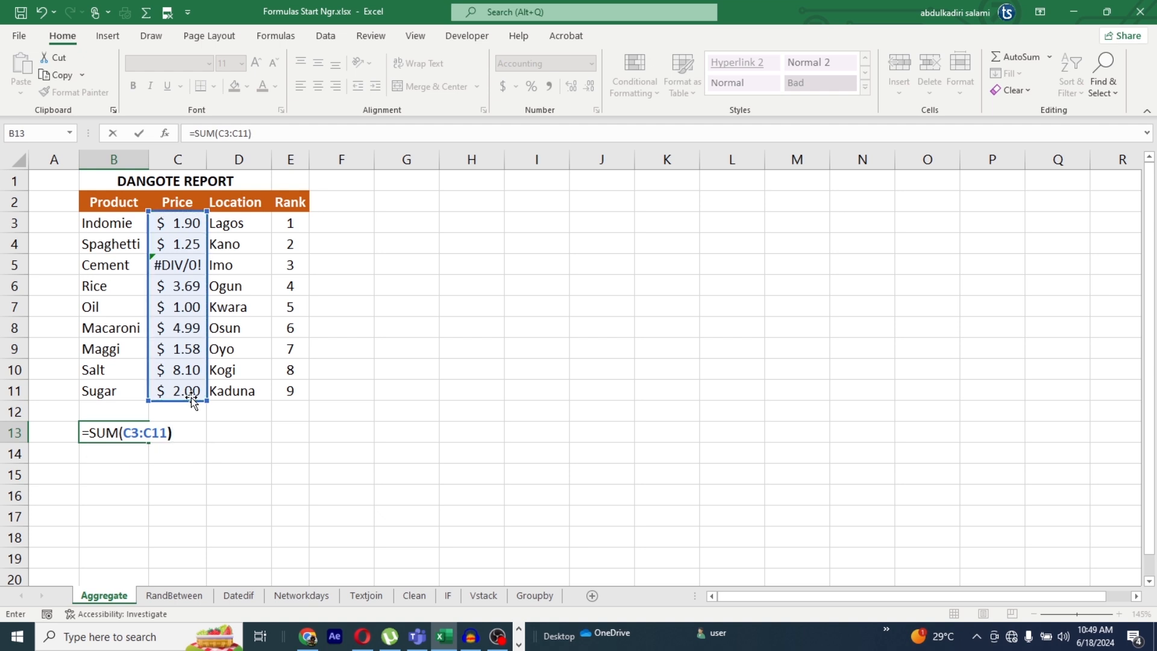
pyautogui.press('Return')
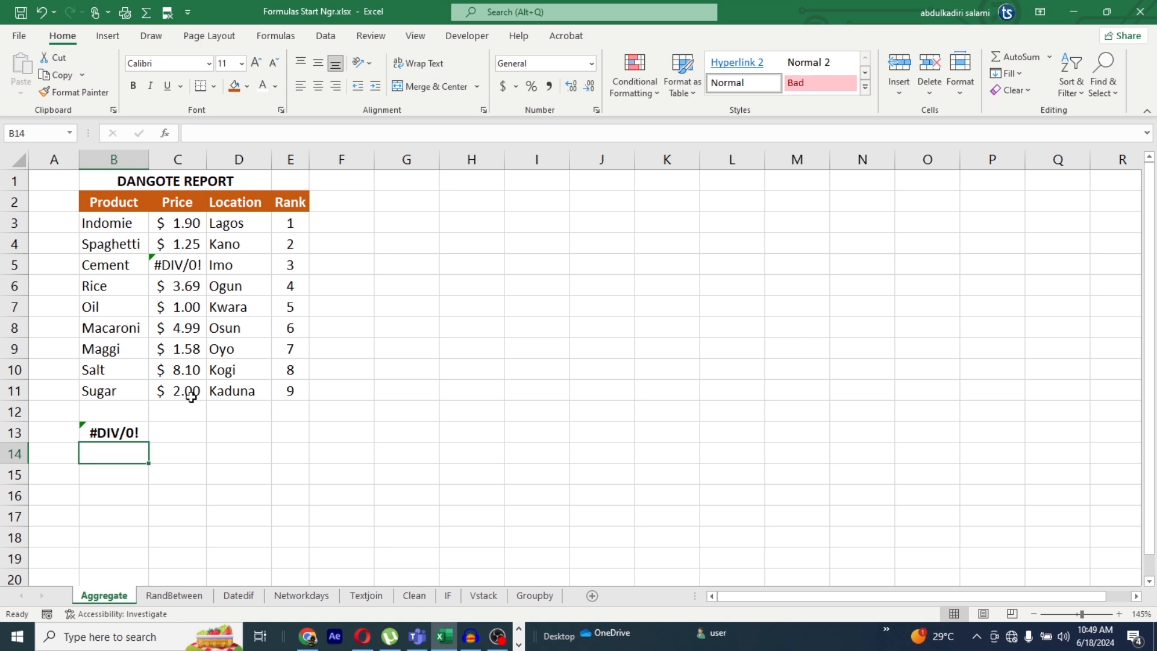
# Step: Clear B13 and enter =AGGREGATE(1,6,C3:C11) to average the prices while ignoring error values
pyautogui.click(120, 434)
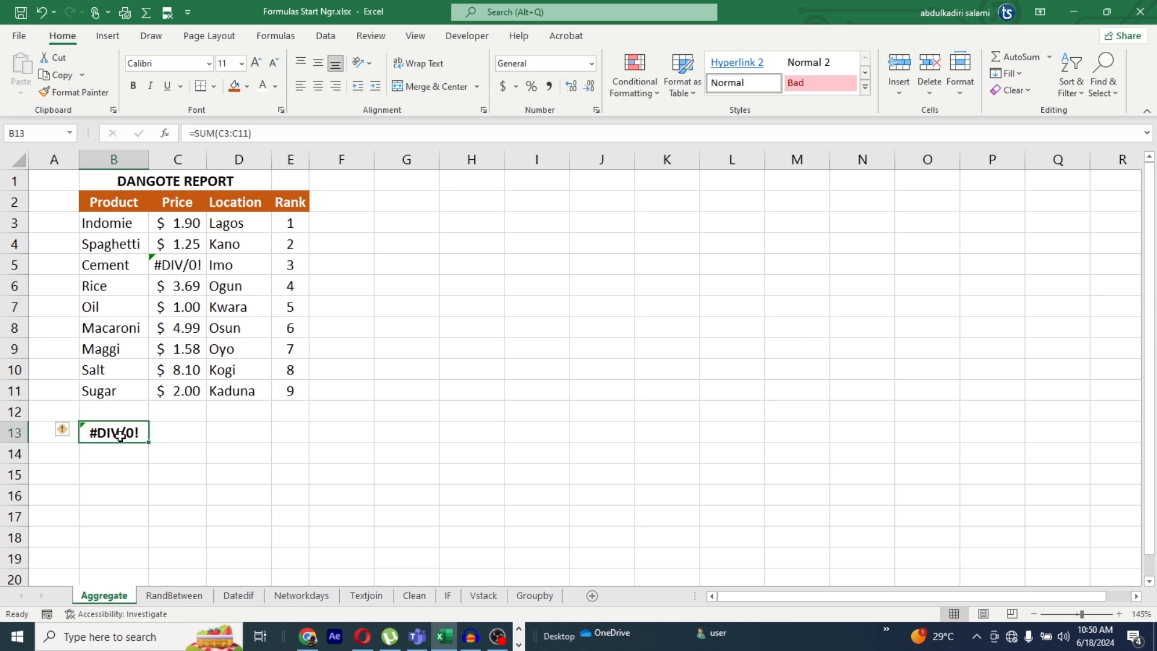
pyautogui.press('Delete')
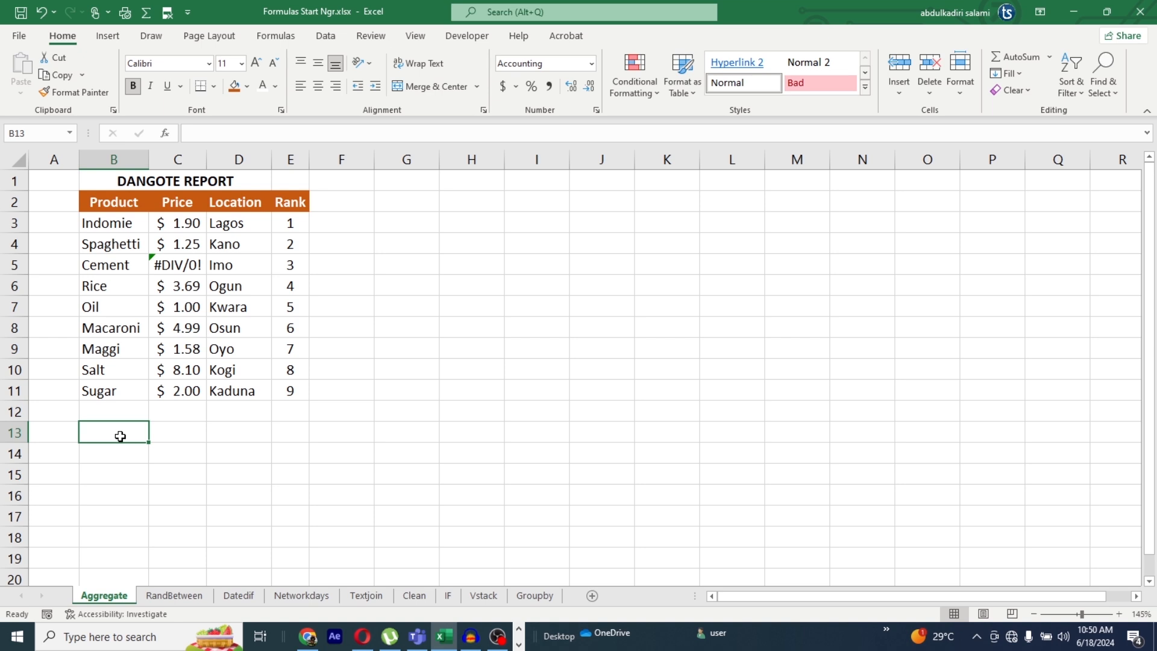
pyautogui.write('=')
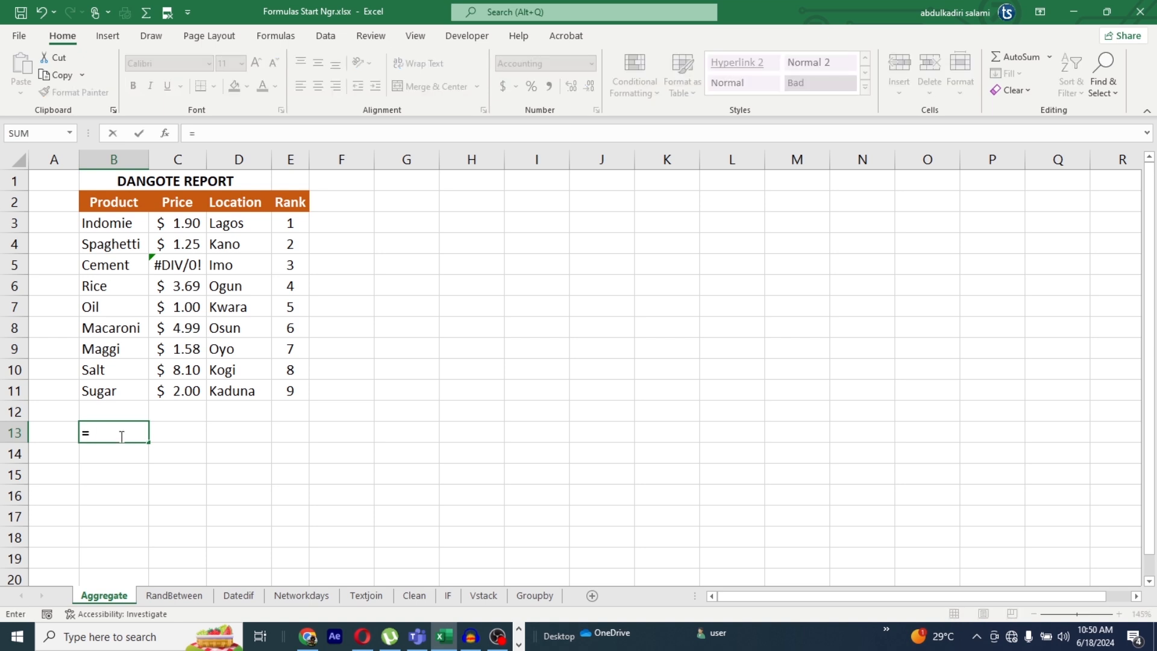
pyautogui.write('AGGREGATE(')
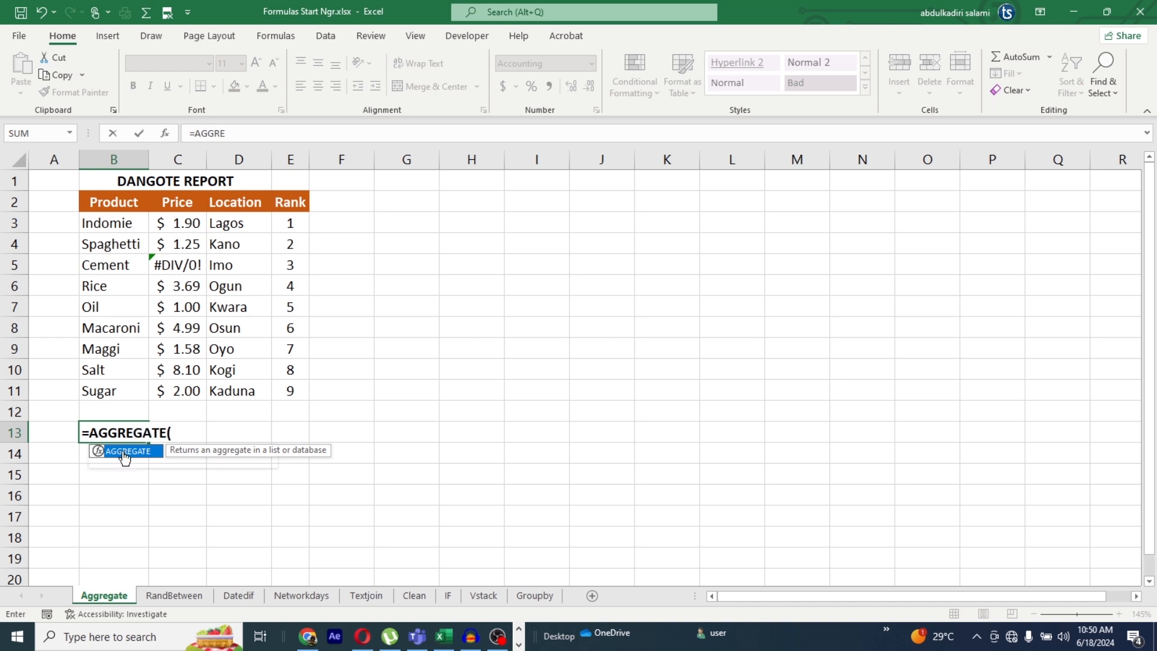
pyautogui.doubleClick(123, 452)
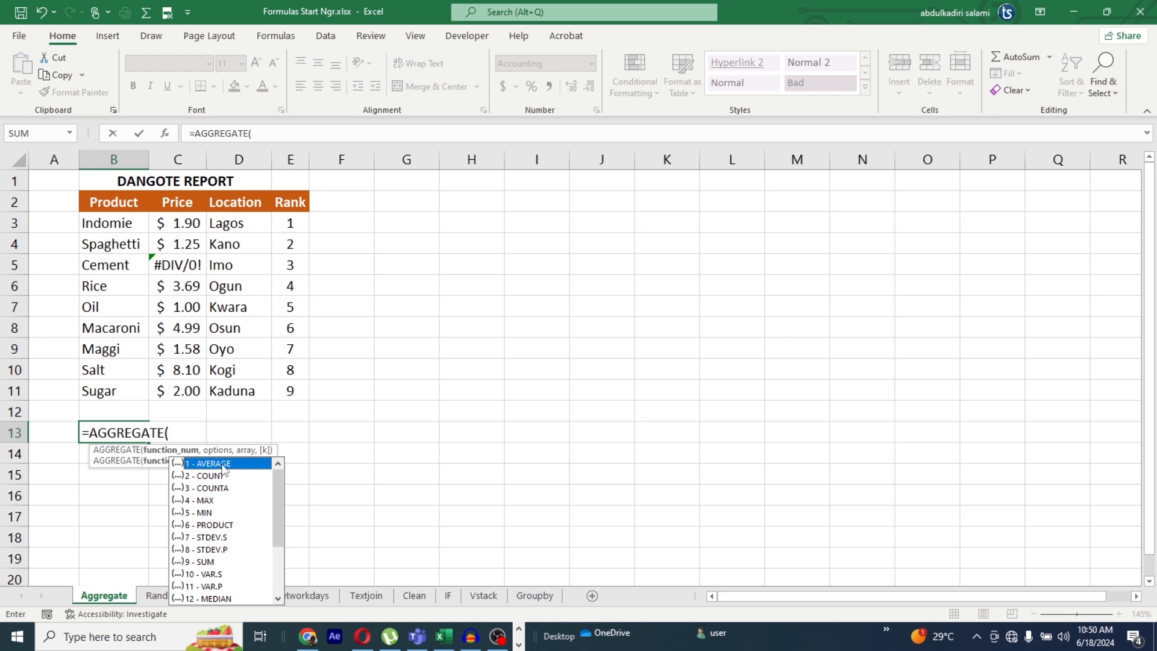
pyautogui.write('1,')
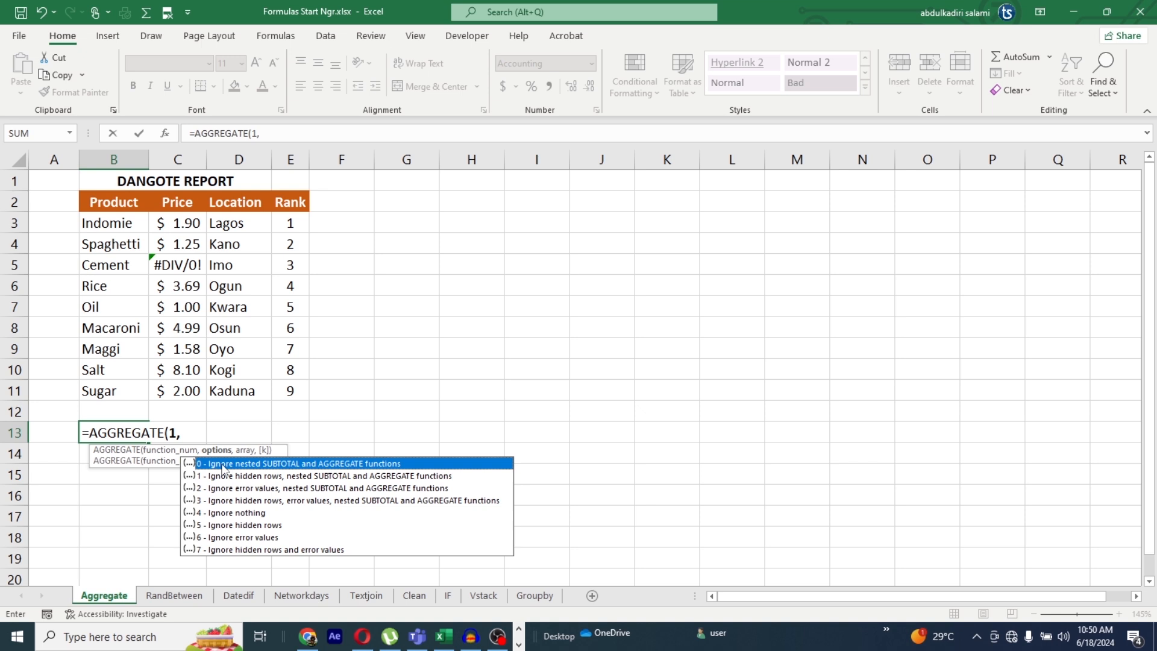
pyautogui.click(256, 540)
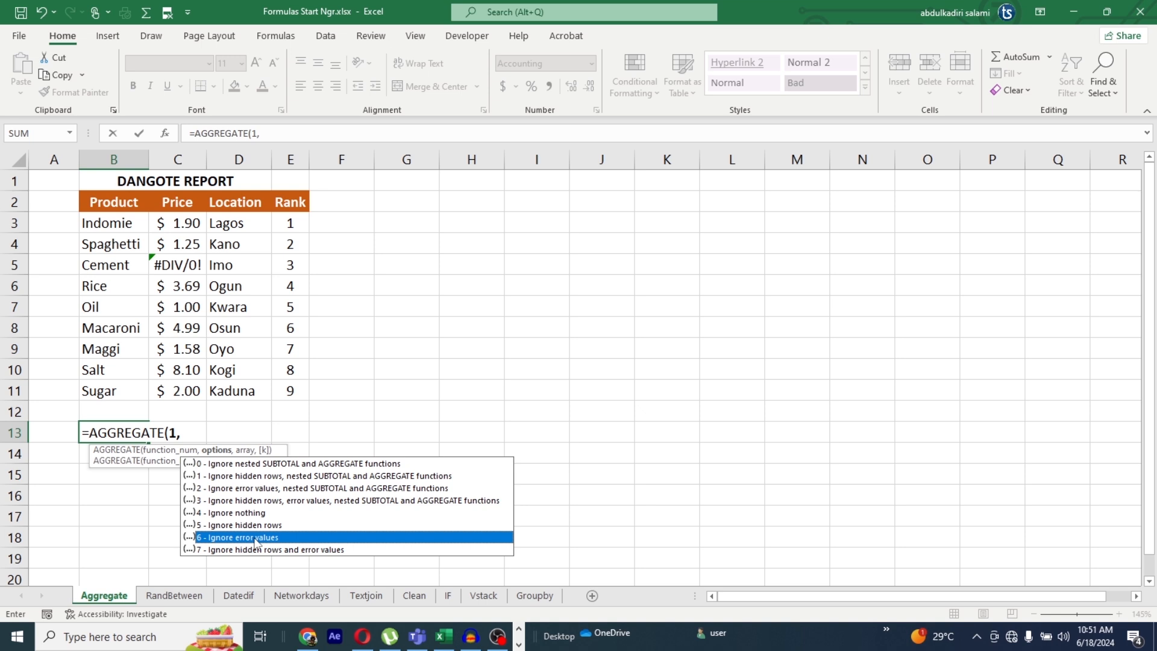
pyautogui.write('6')
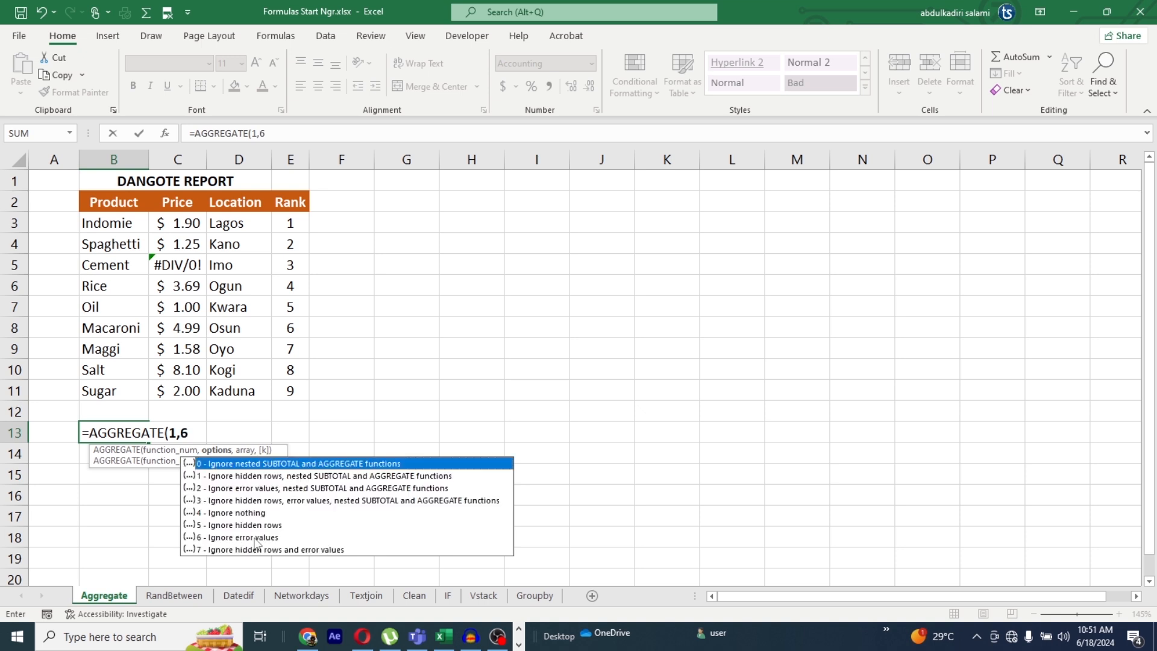
pyautogui.write(',')
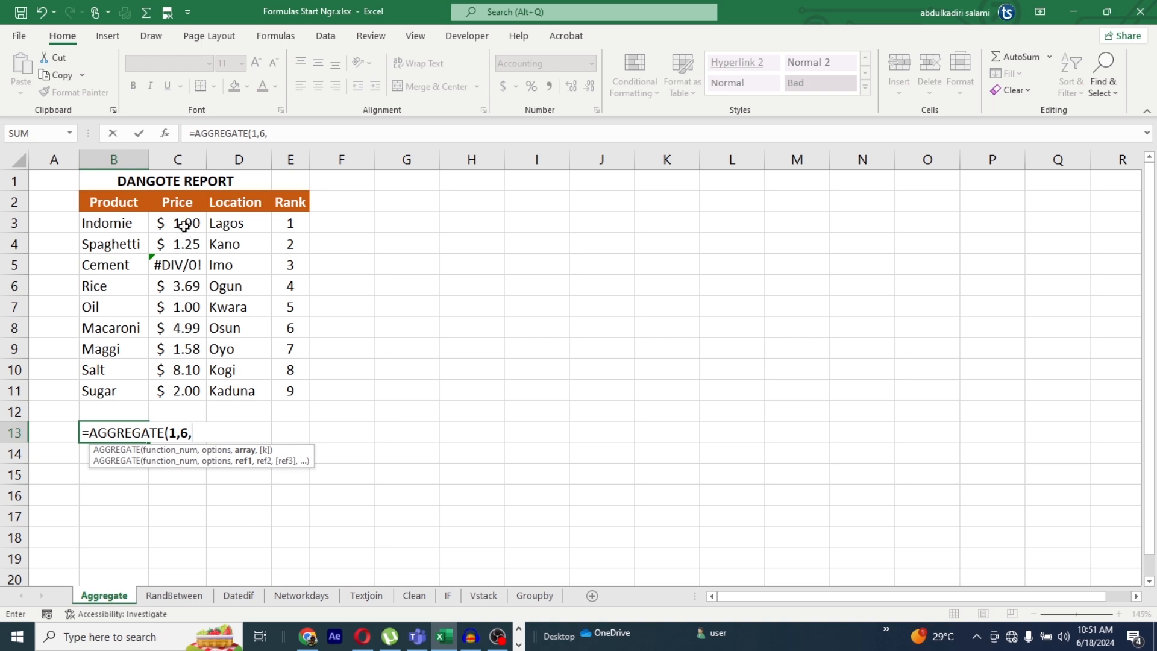
pyautogui.moveTo(178, 223); pyautogui.dragTo(187, 394)
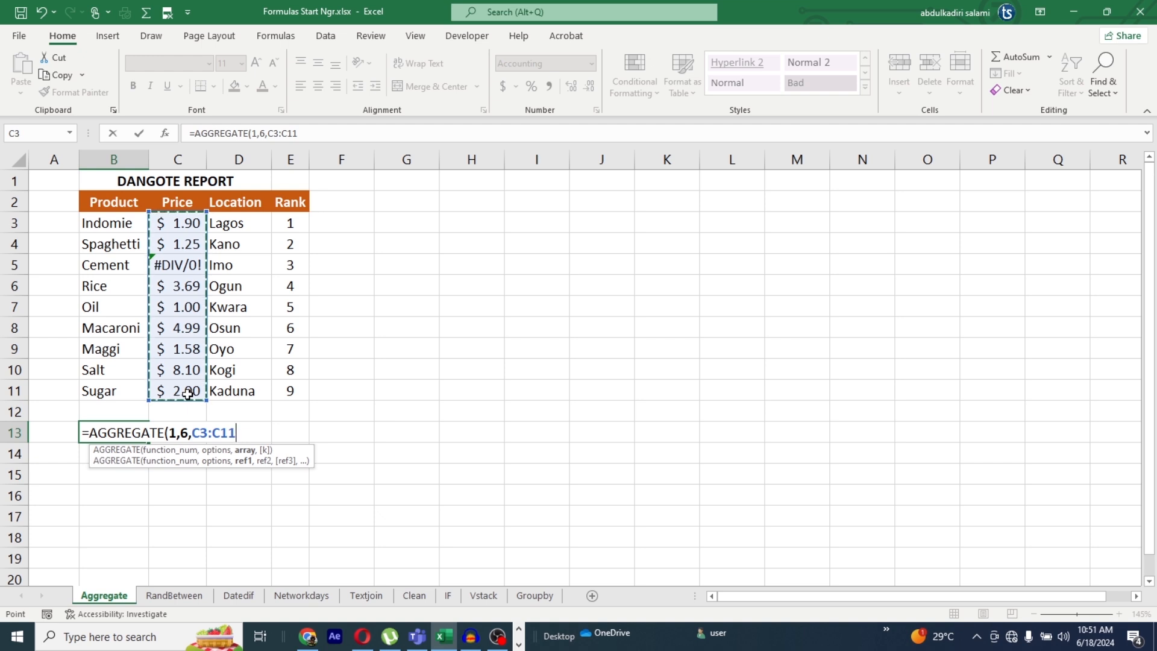
pyautogui.write(')')
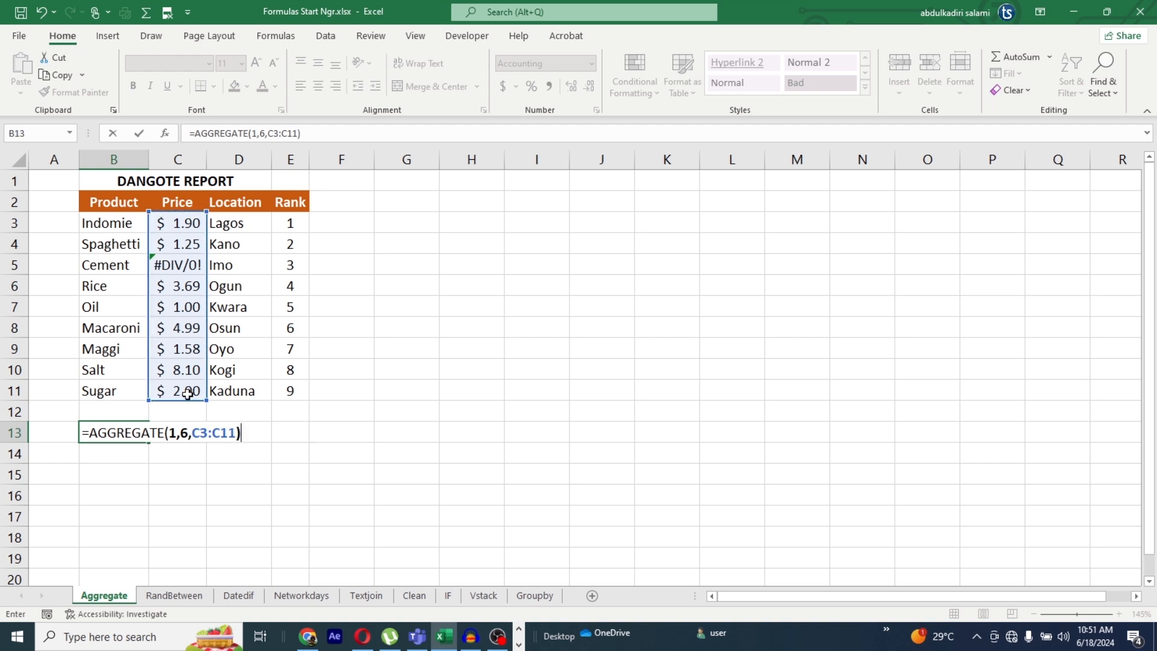
pyautogui.press('Return')
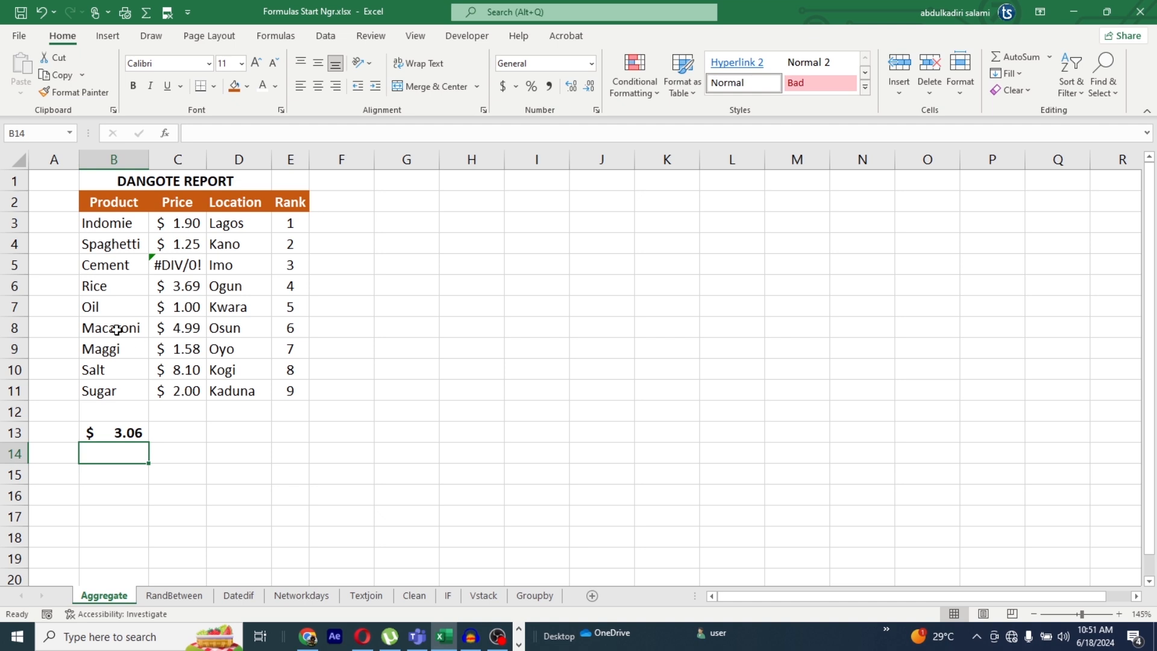
# Step: Clear B13 and enter =AGGREGATE(9,6,C3:C11) to sum the prices while ignoring error values
pyautogui.click(123, 434)
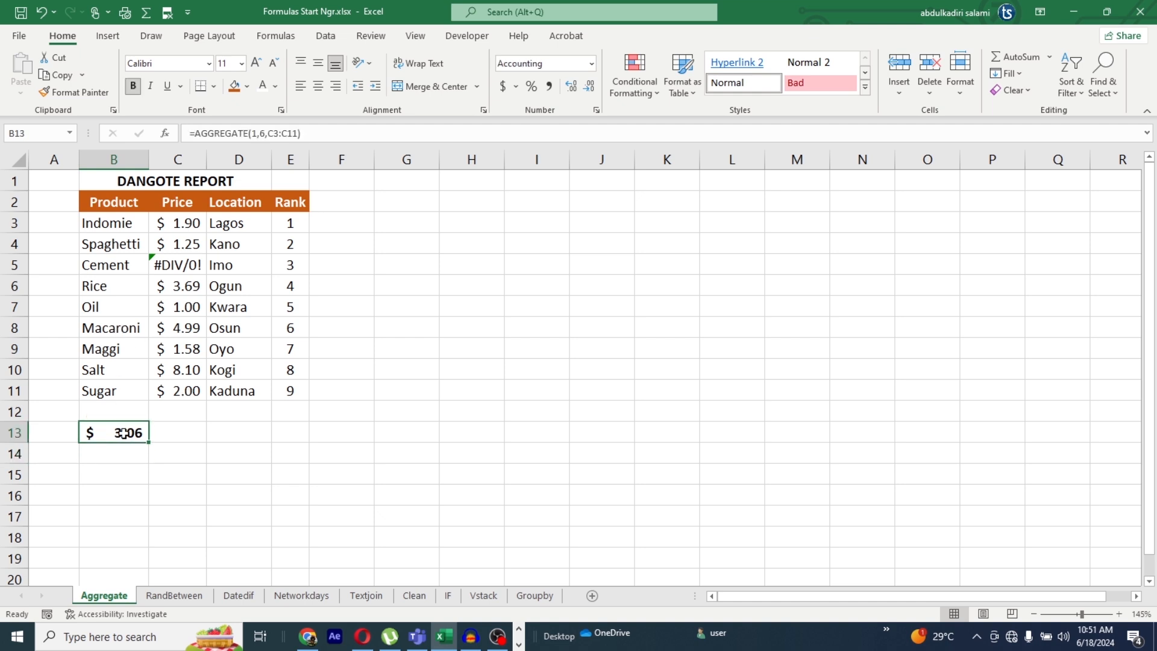
pyautogui.press('Delete')
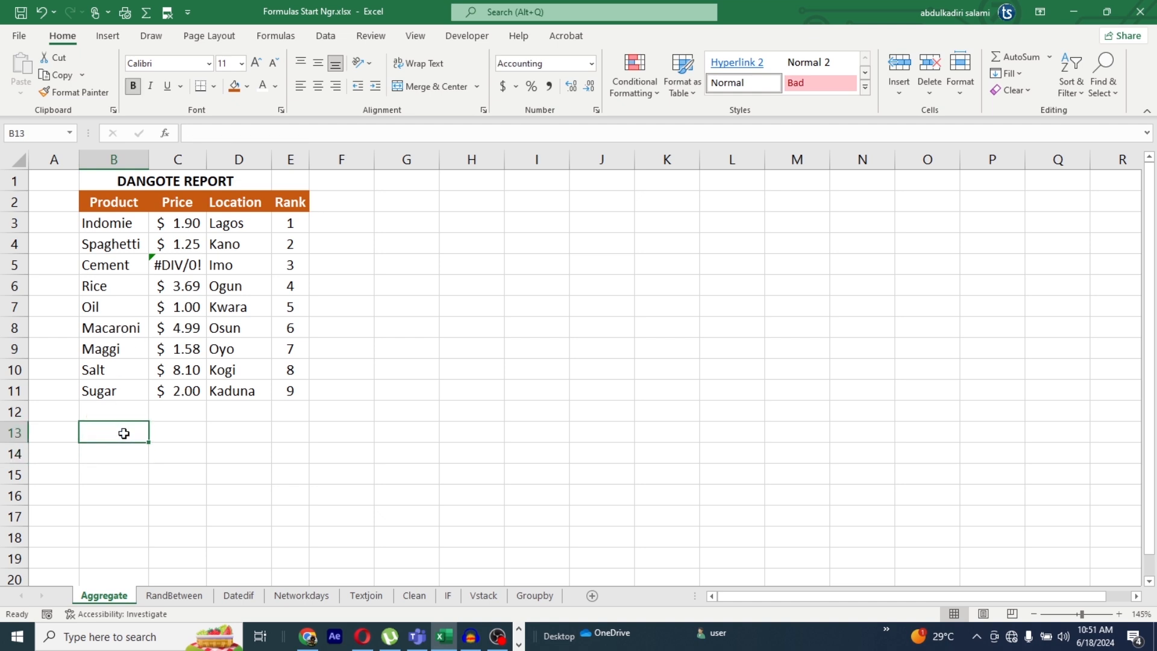
pyautogui.write('=AGG')
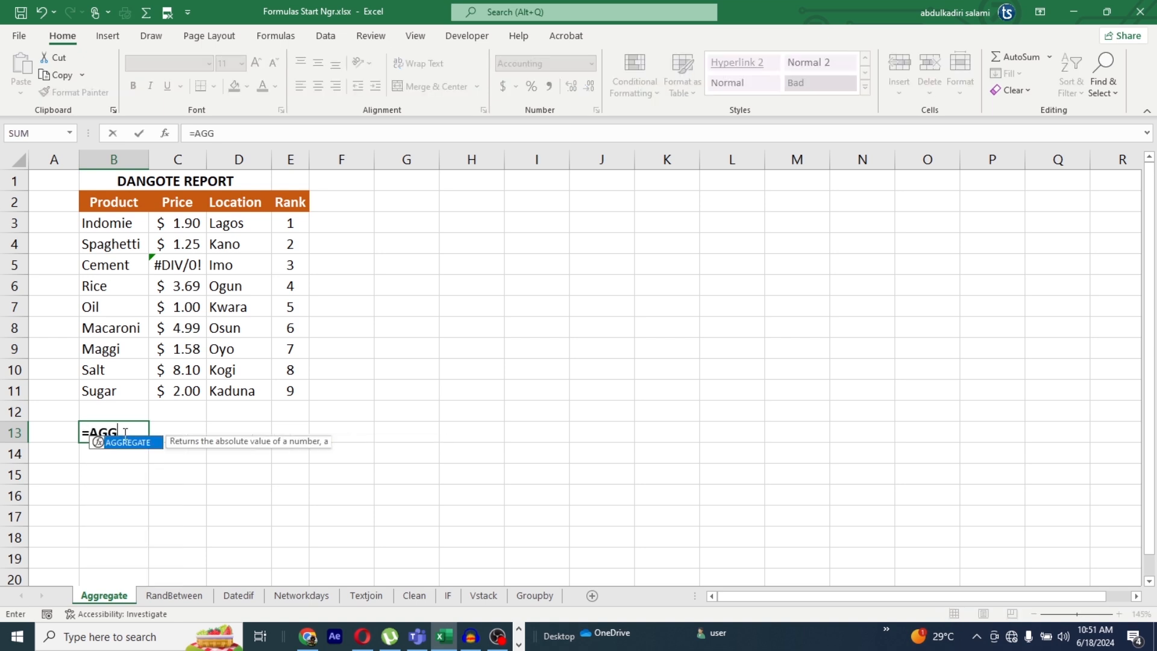
pyautogui.doubleClick(124, 443)
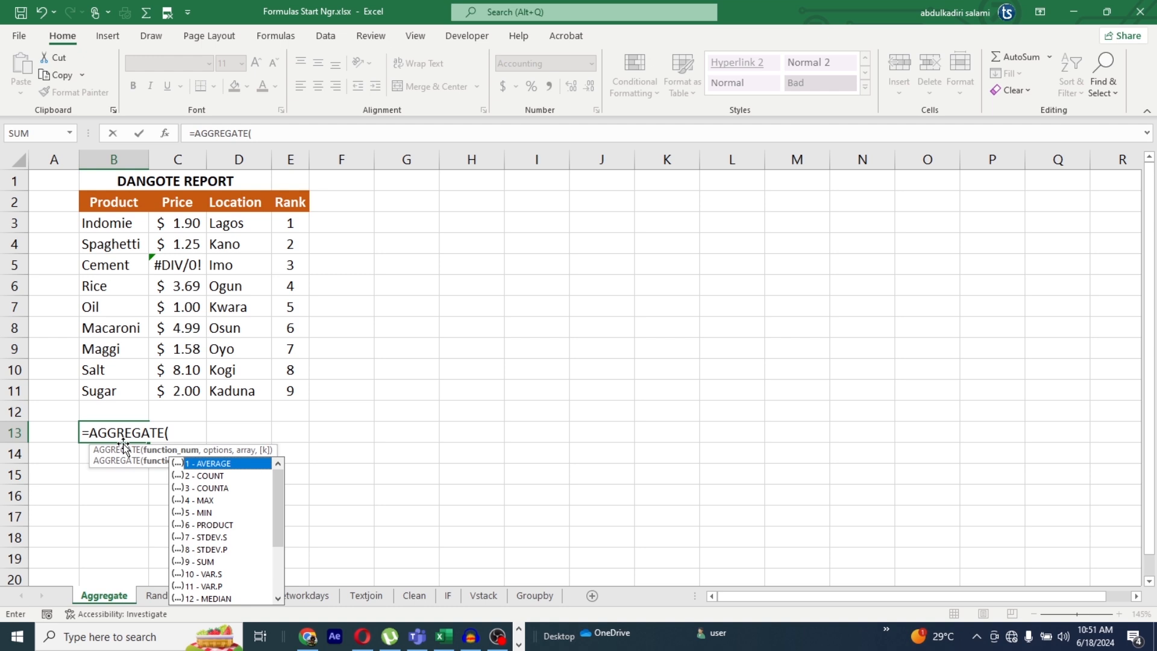
pyautogui.click(206, 562)
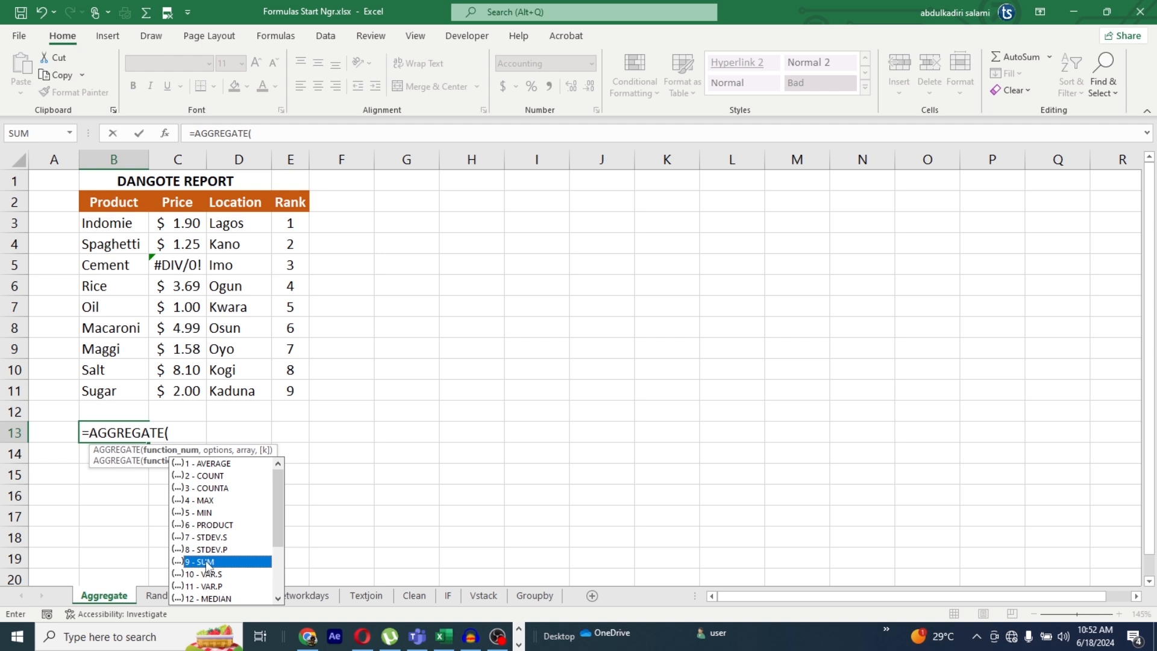
pyautogui.doubleClick(206, 562)
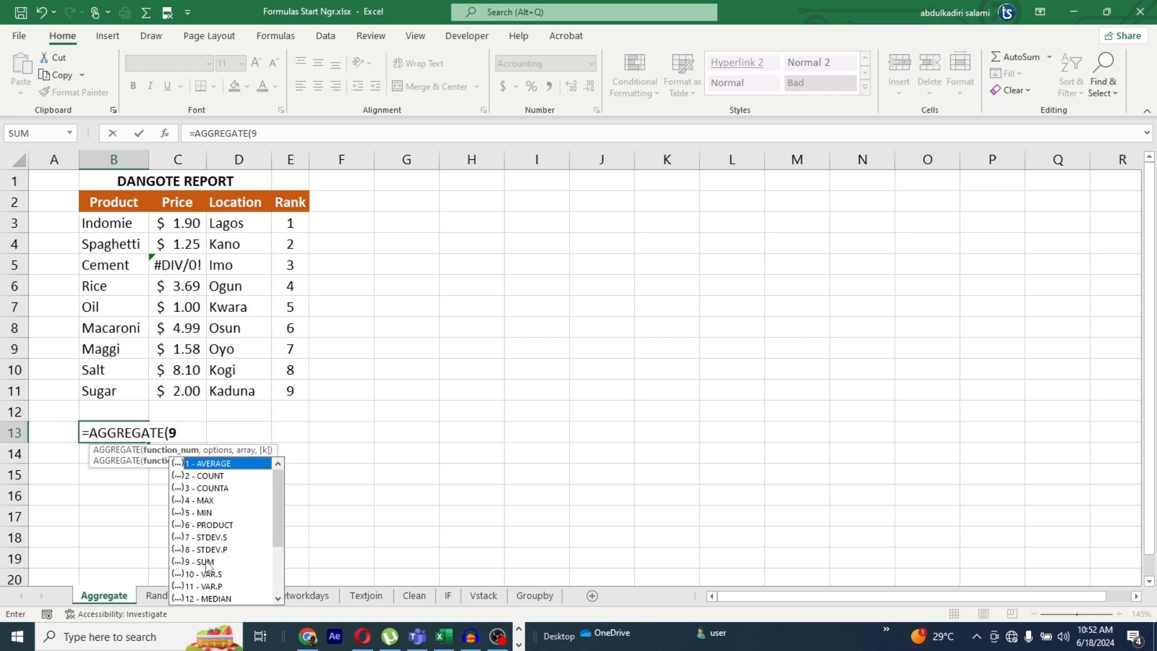
pyautogui.write(',')
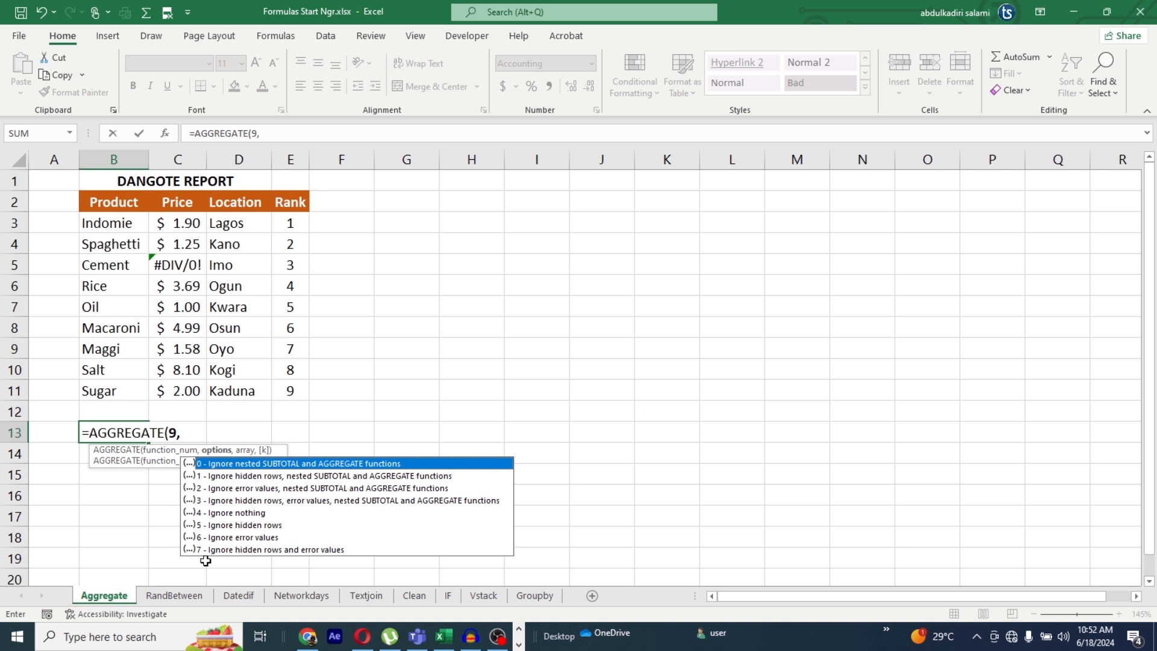
pyautogui.click(246, 538)
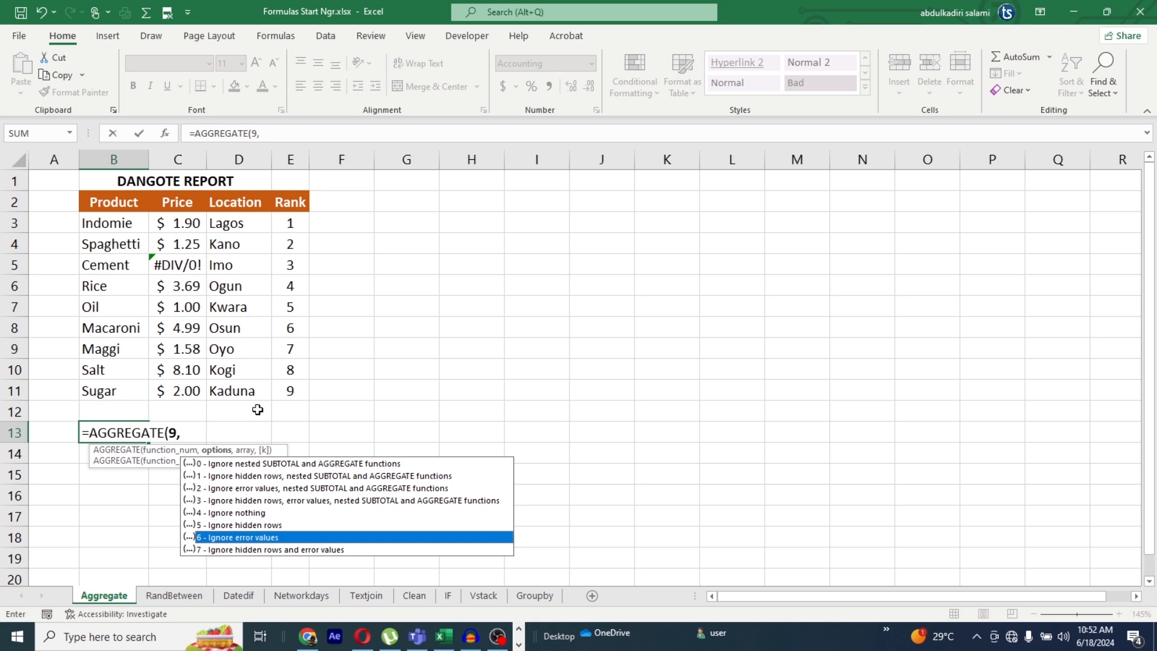
pyautogui.write('6')
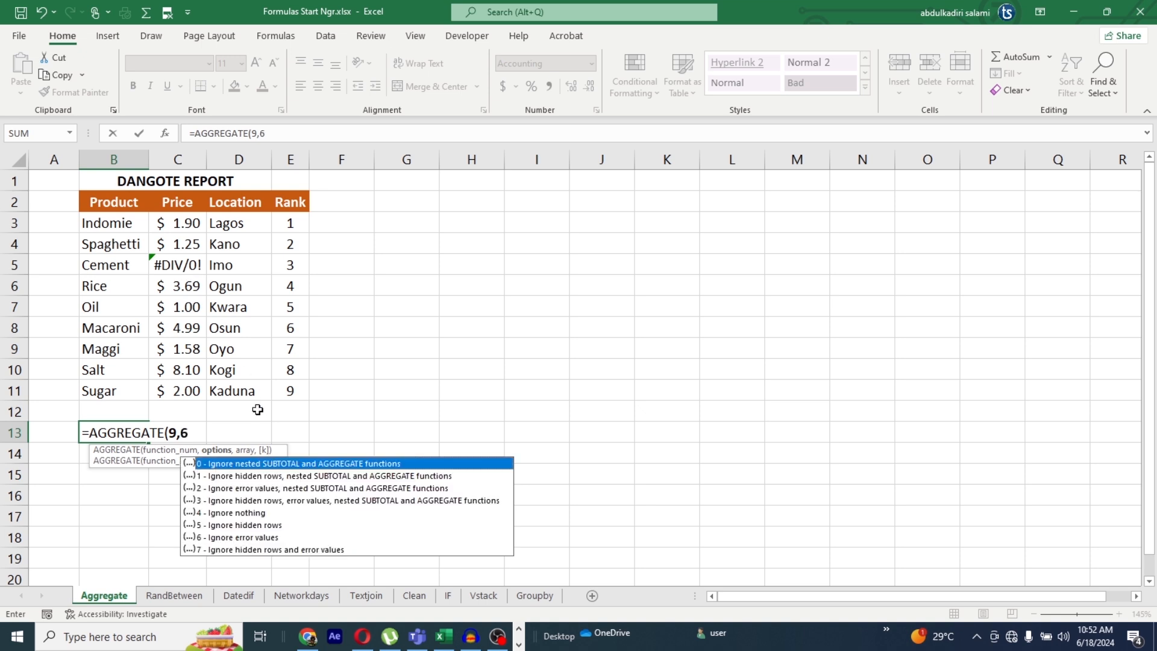
pyautogui.write(',')
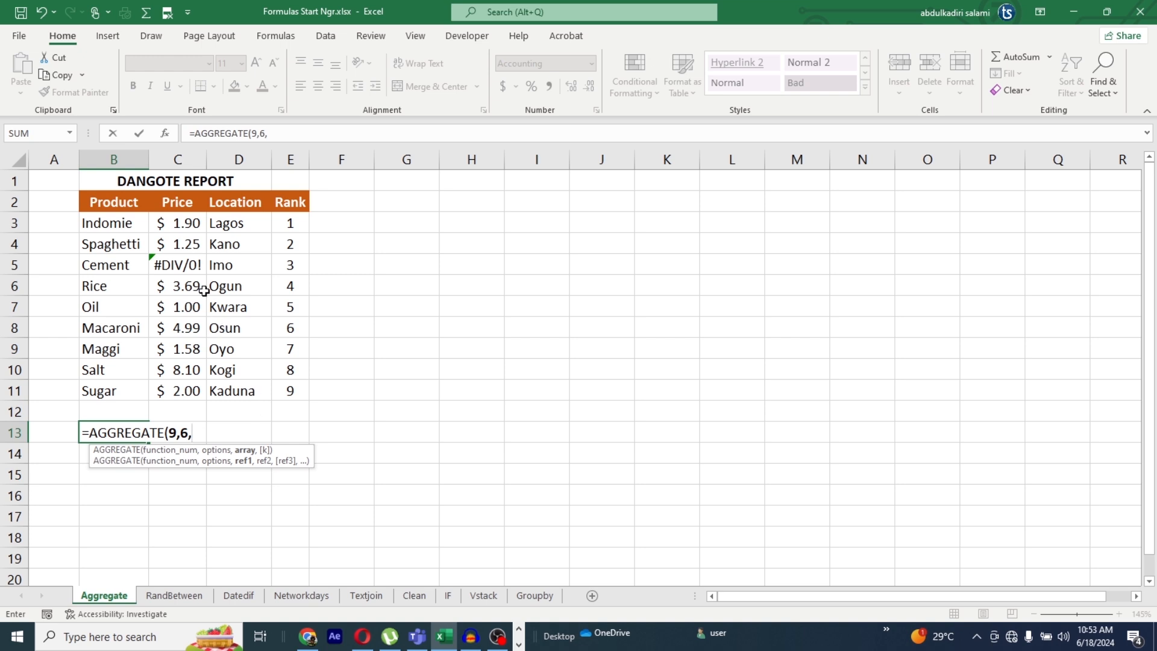
pyautogui.moveTo(181, 227); pyautogui.dragTo(187, 391)
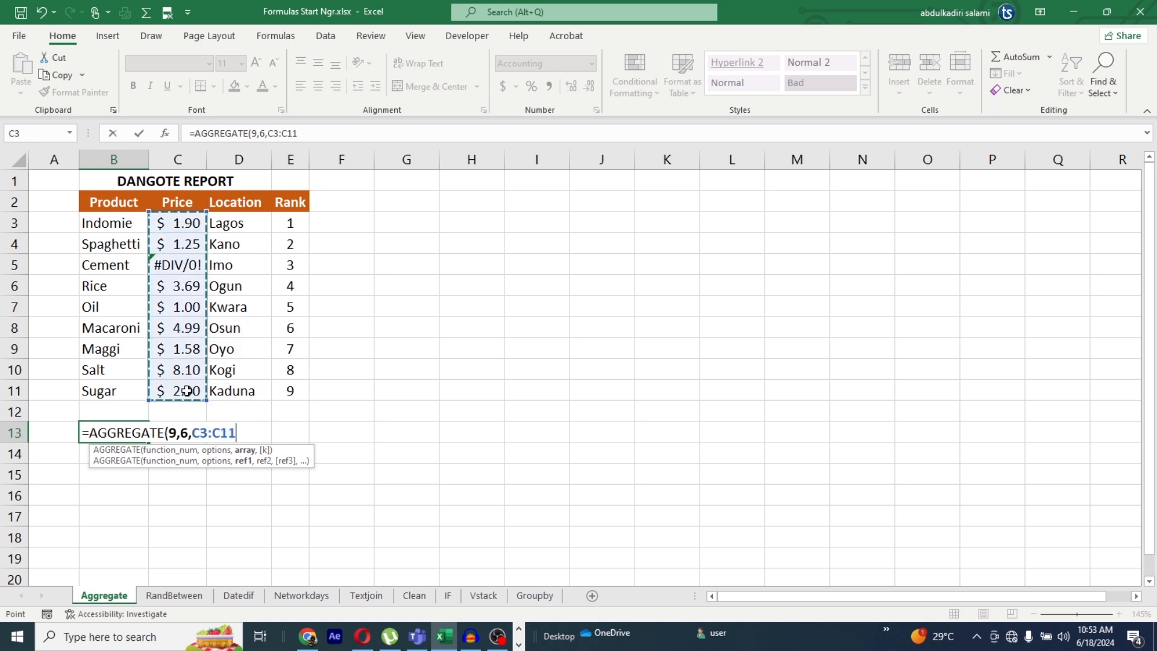
pyautogui.write(')')
pyautogui.press('Return')
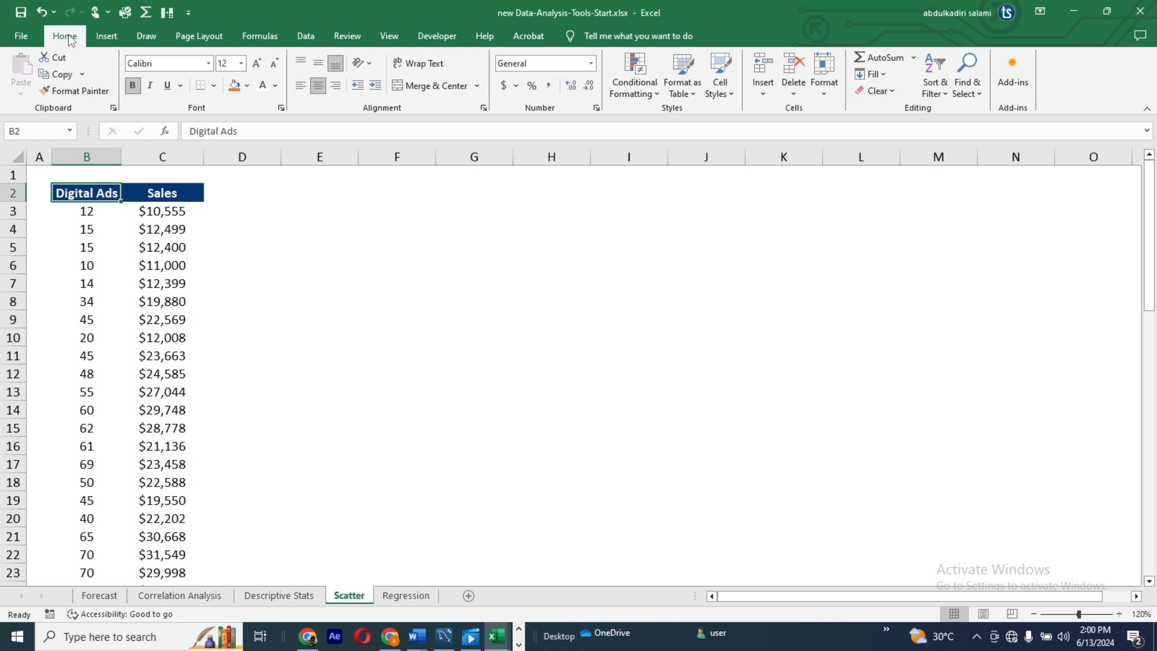
# Step: Open the Office Clipboard, clear all its stored items, and collect a copy of the sales value in cell C3 of the Scatter sheet
pyautogui.click(113, 109)
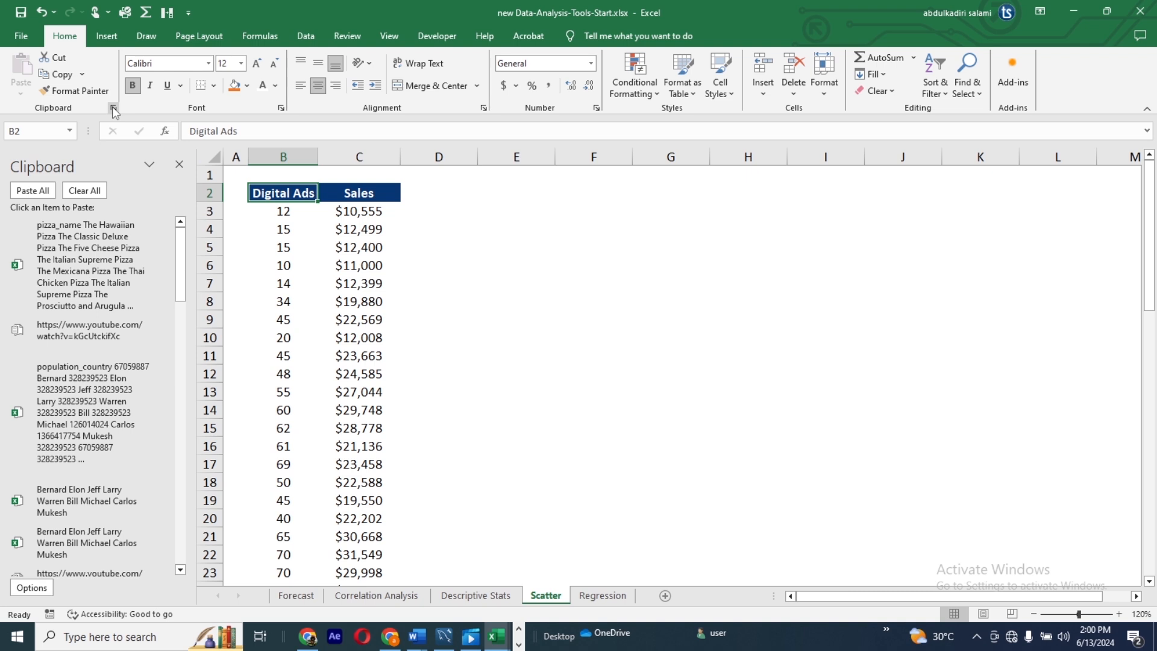
pyautogui.click(82, 191)
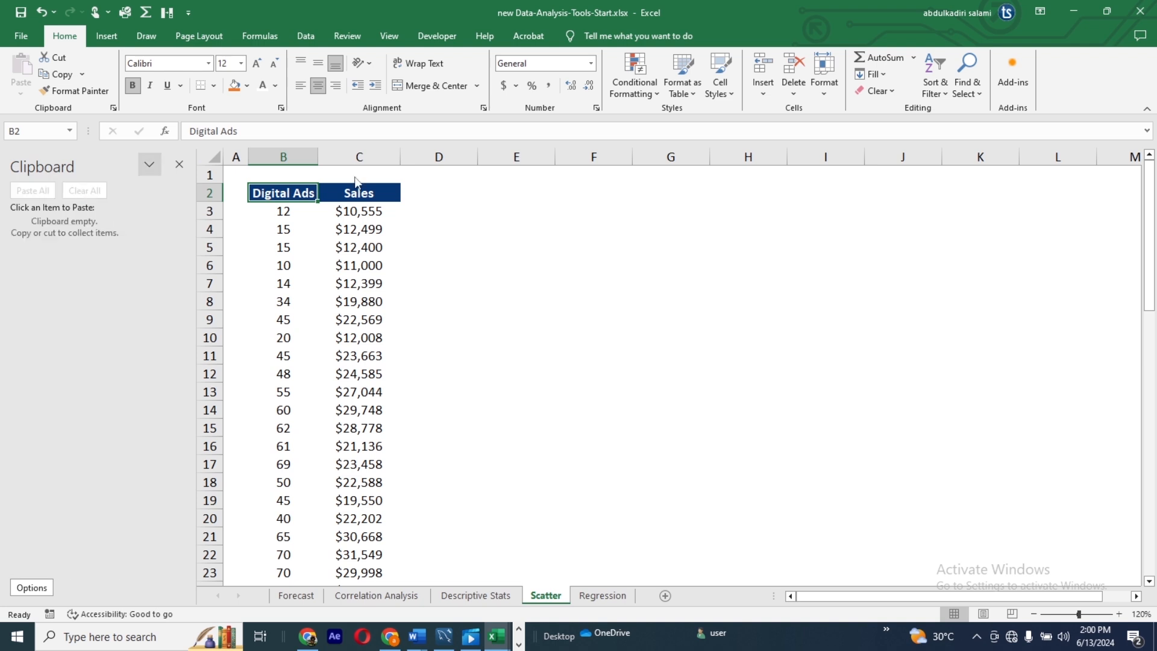
pyautogui.click(360, 220)
pyautogui.hotkey('ctrl', 'c')
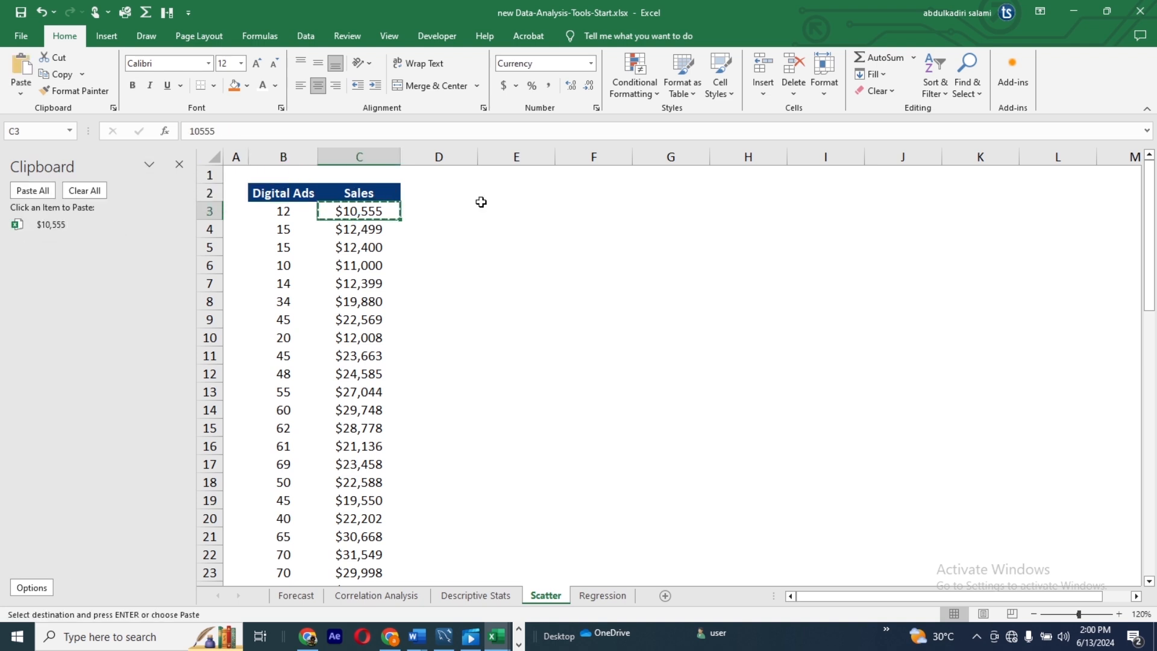
pyautogui.click(433, 216)
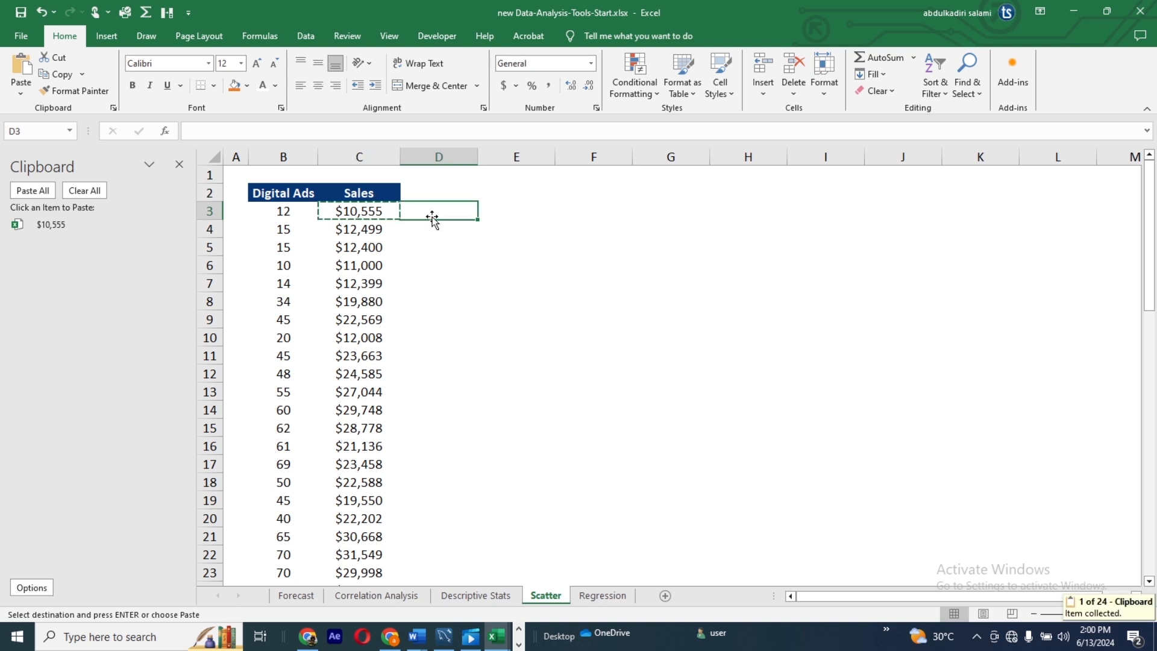
# Step: Copy the sales values in C5, C8, C12, C16 and C19 one at a time to collect them in the Office Clipboard
pyautogui.click(368, 244)
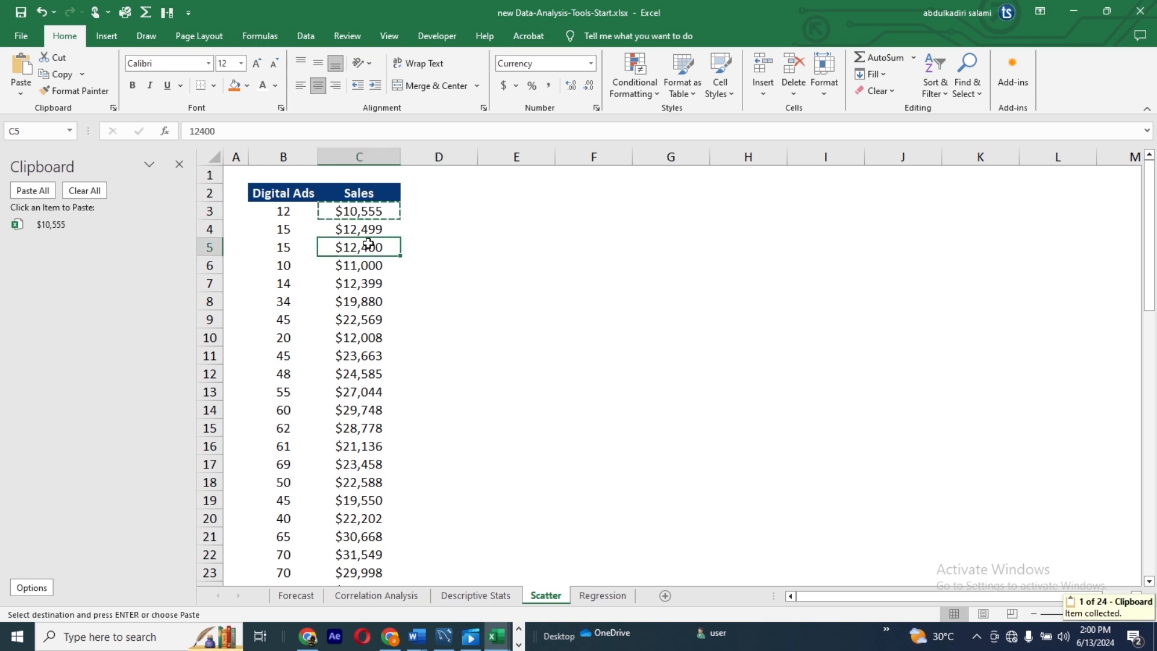
pyautogui.hotkey('ctrl', 'c')
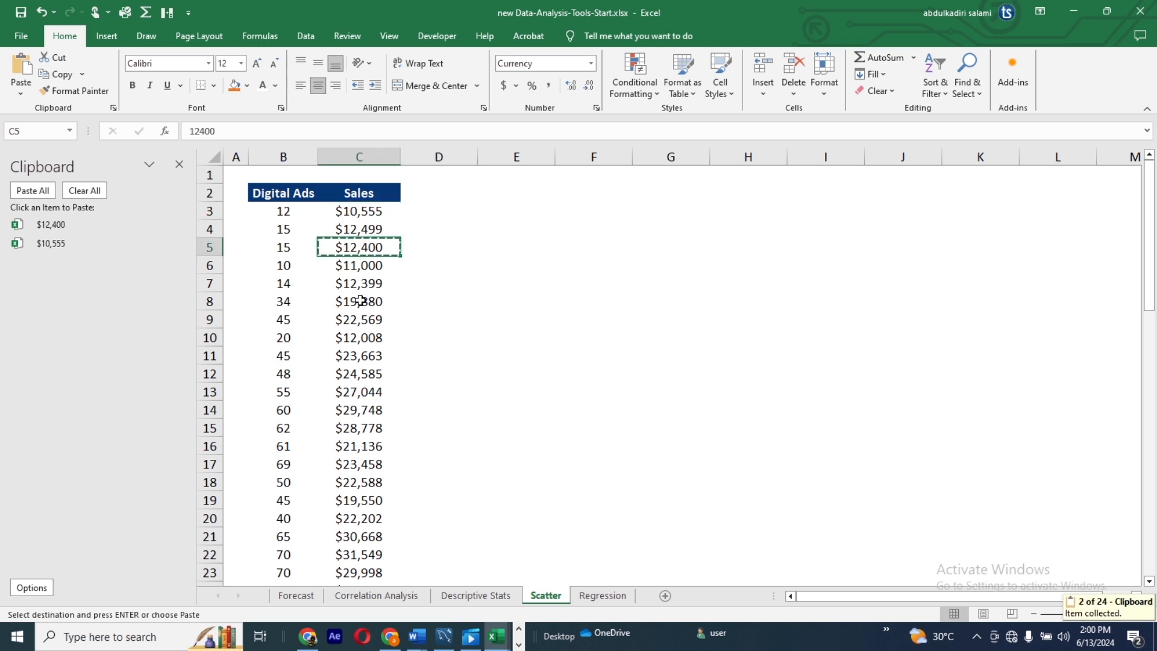
pyautogui.click(360, 300)
pyautogui.hotkey('ctrl', 'c')
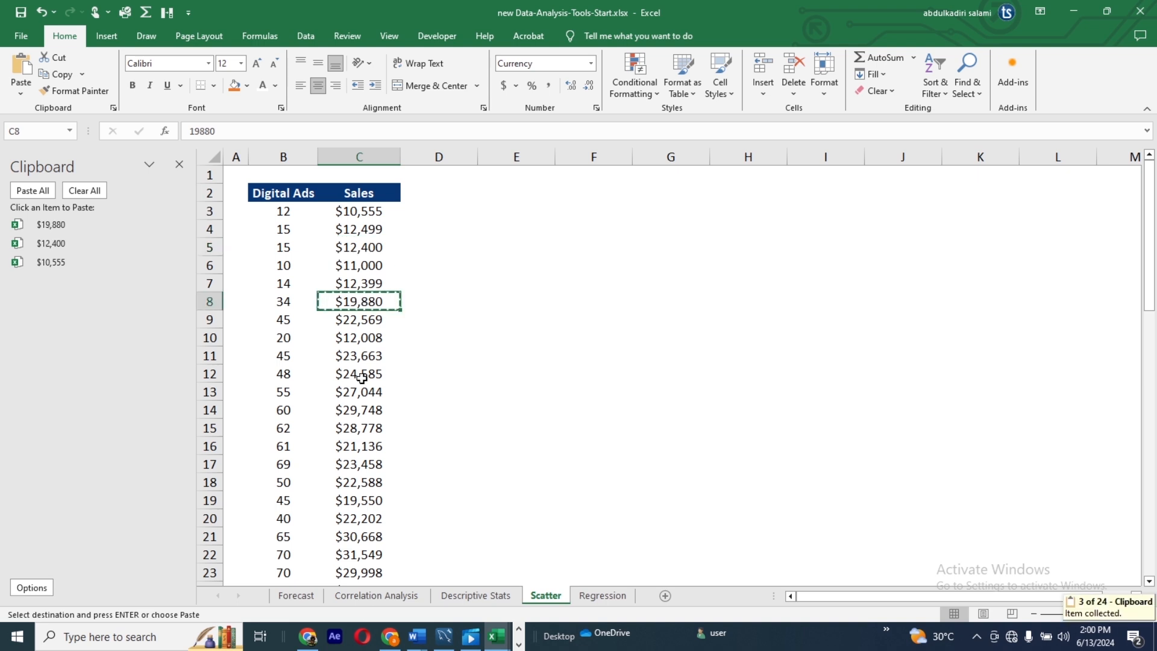
pyautogui.click(362, 376)
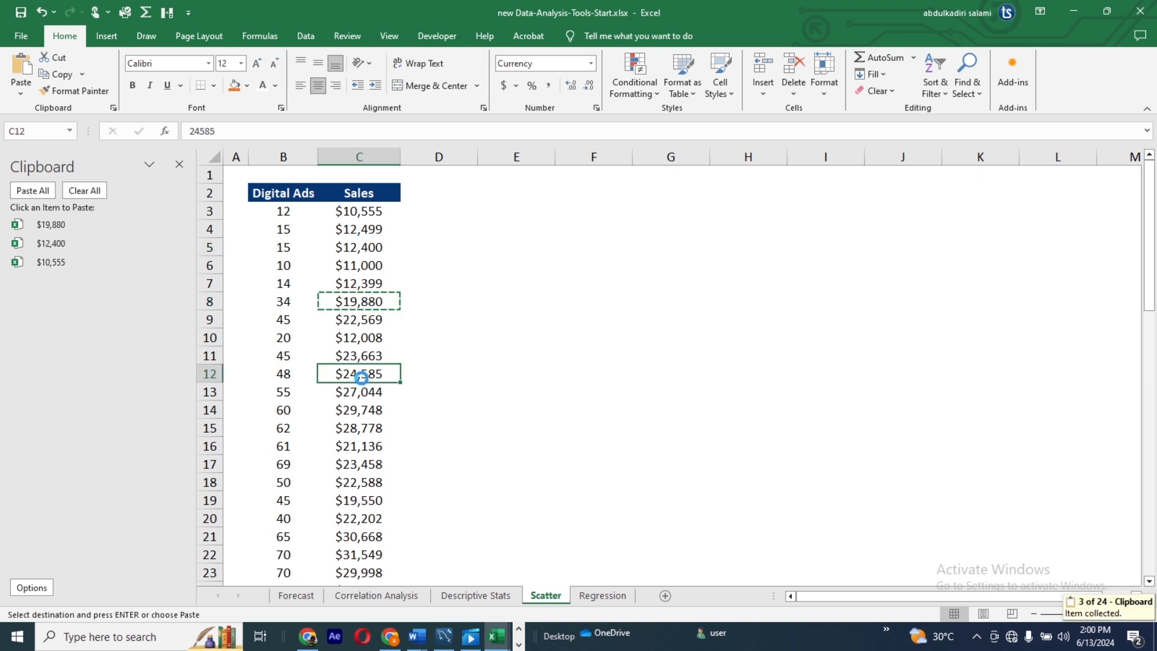
pyautogui.hotkey('ctrl', 'c')
pyautogui.click(364, 449)
pyautogui.hotkey('ctrl', 'c')
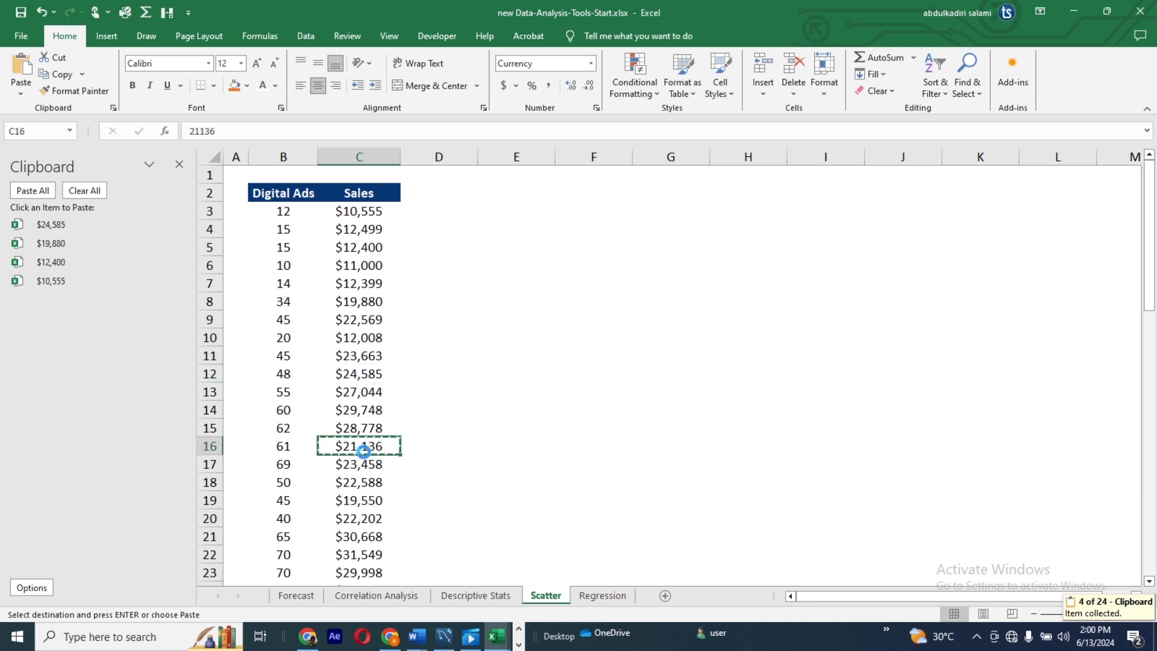
pyautogui.click(364, 498)
pyautogui.hotkey('ctrl', 'c')
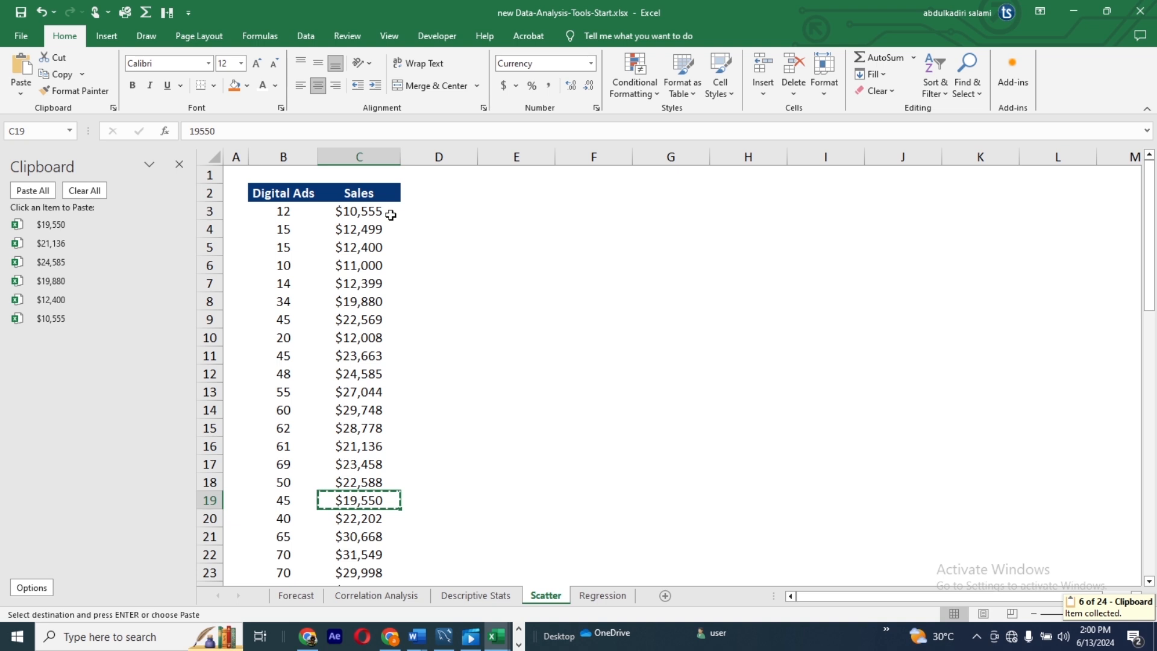
# Step: Paste all items collected in the Office Clipboard into the sheet, starting at cell D3
pyautogui.click(422, 213)
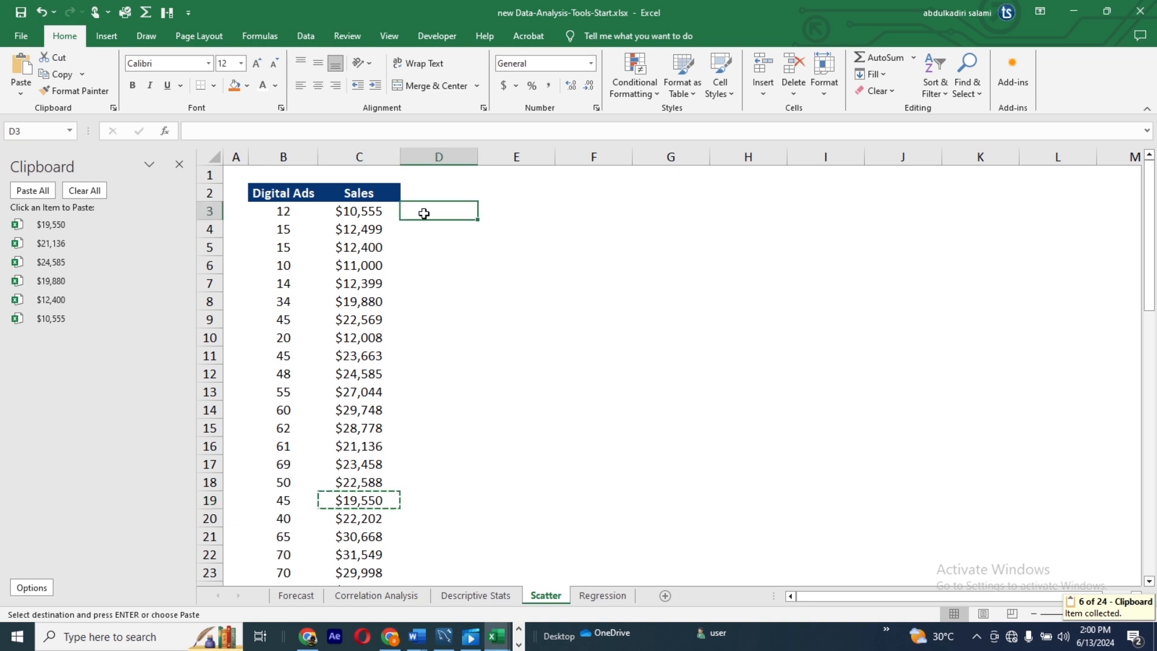
pyautogui.click(35, 191)
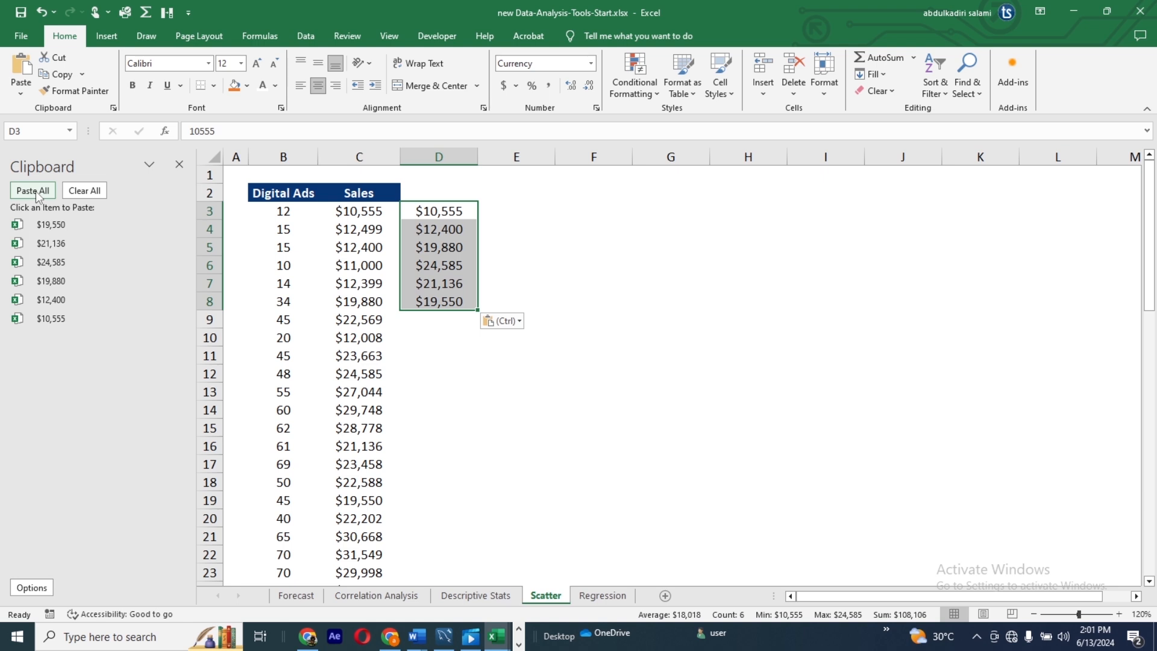
pyautogui.click(37, 190)
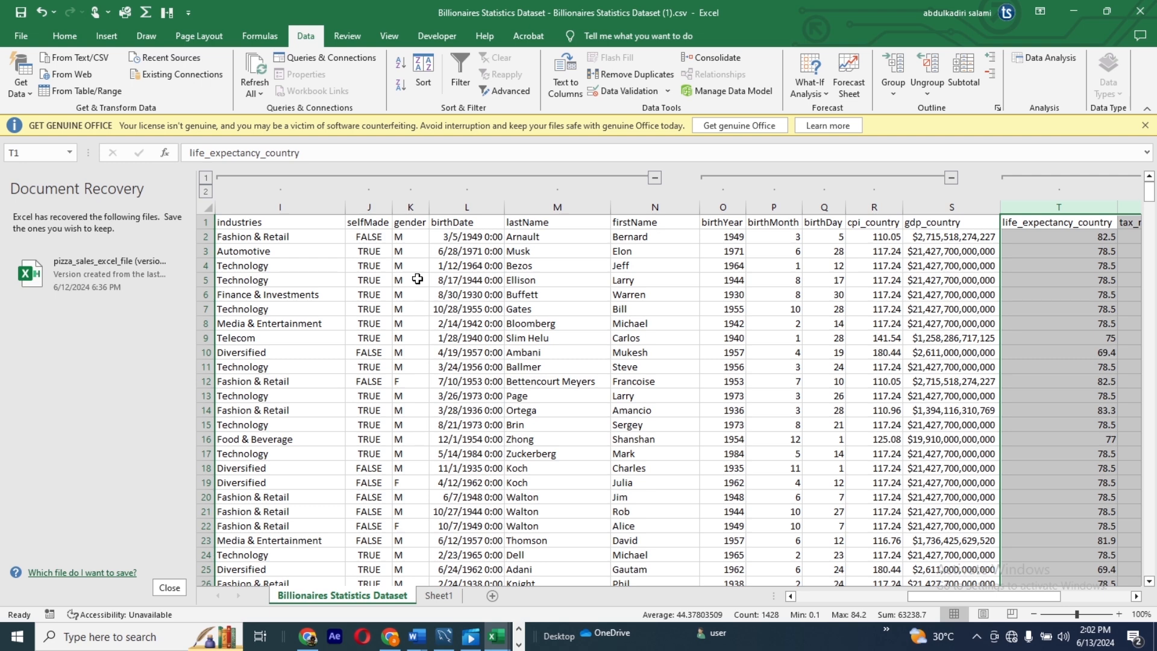
# Step: In the Visual Basic Editor, set the Visible property of the Billionaires Statistics Dataset sheet to 2 - xlSheetVeryHidden, check the workbook, and reopen the editor
pyautogui.click(439, 599)
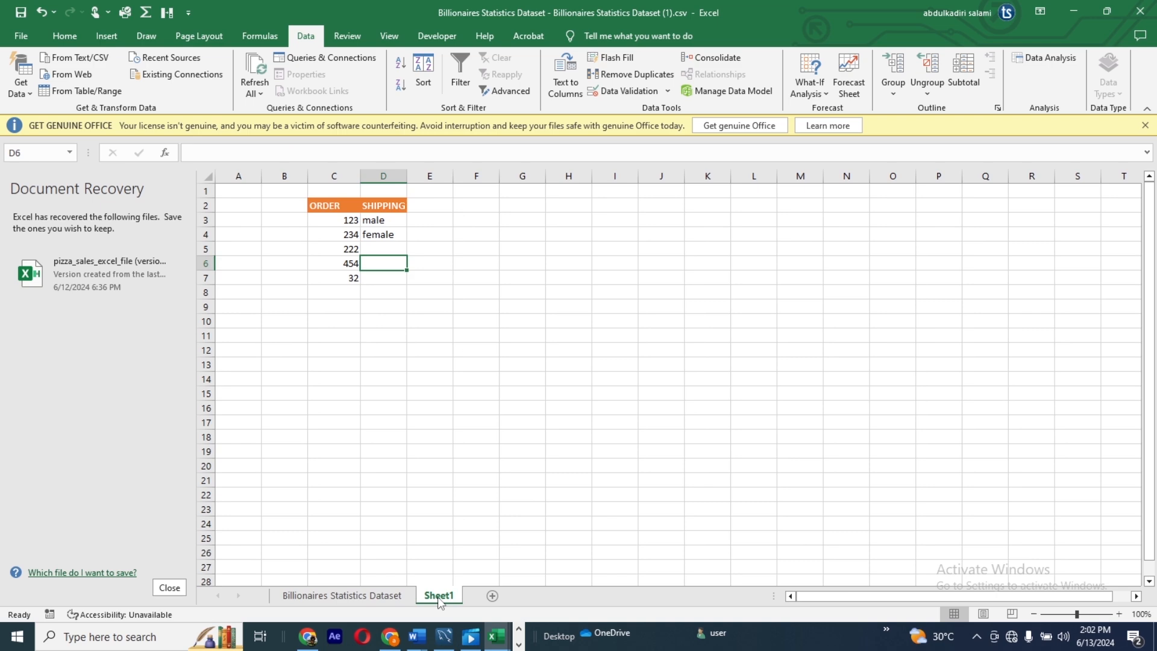
pyautogui.click(383, 596)
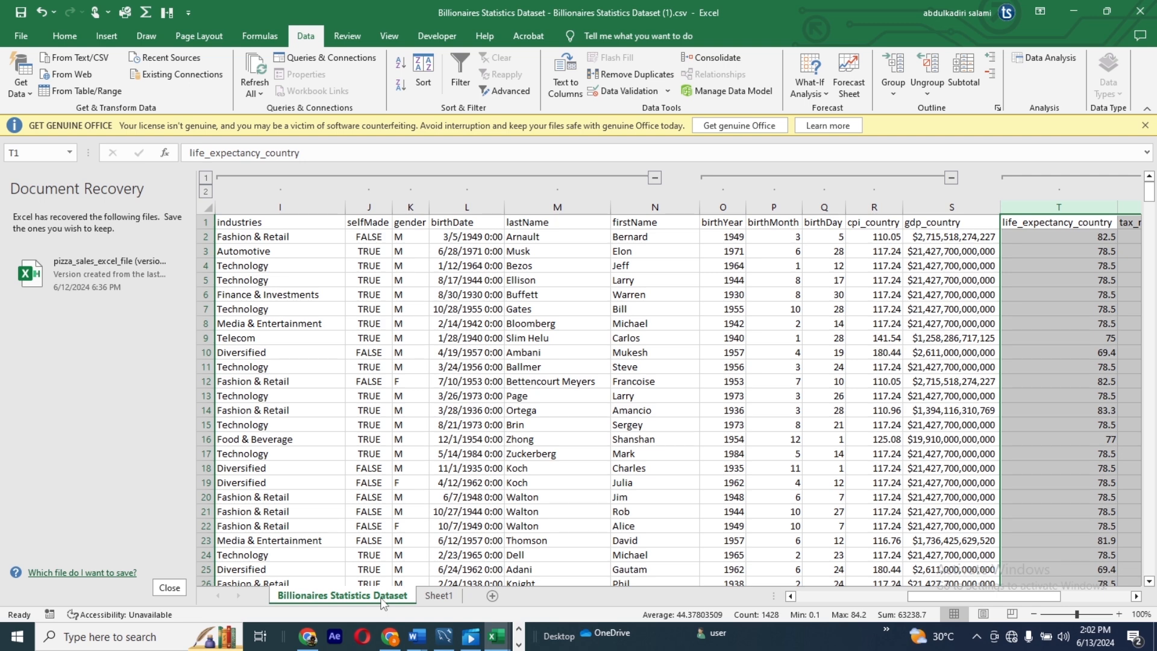
pyautogui.click(438, 36)
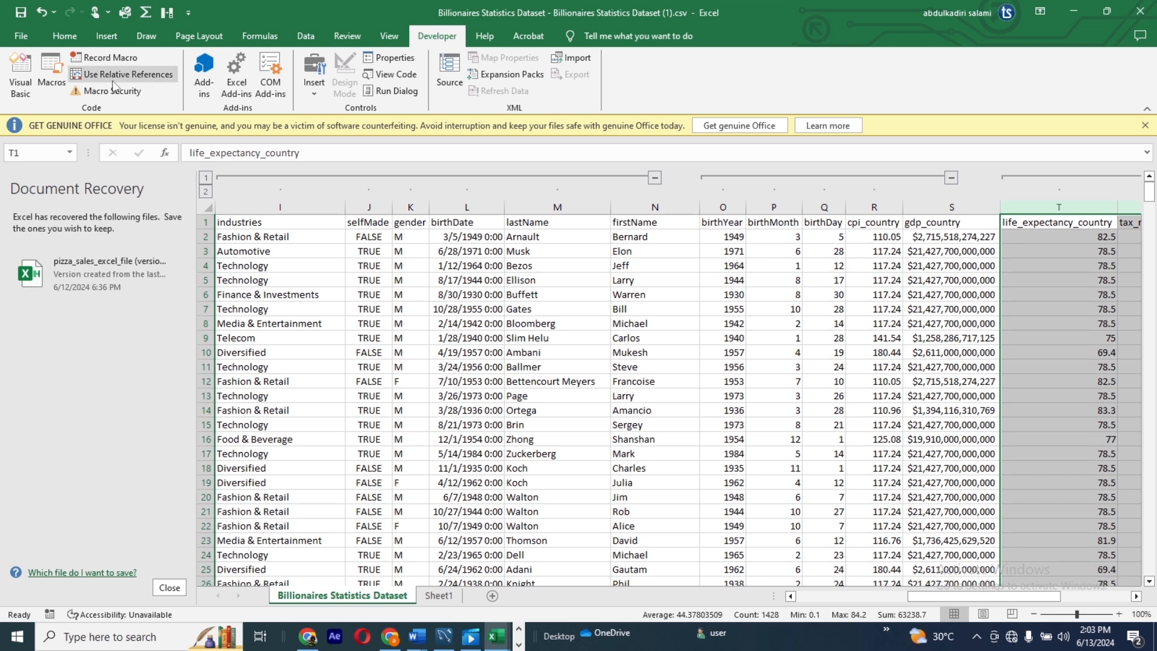
pyautogui.click(22, 72)
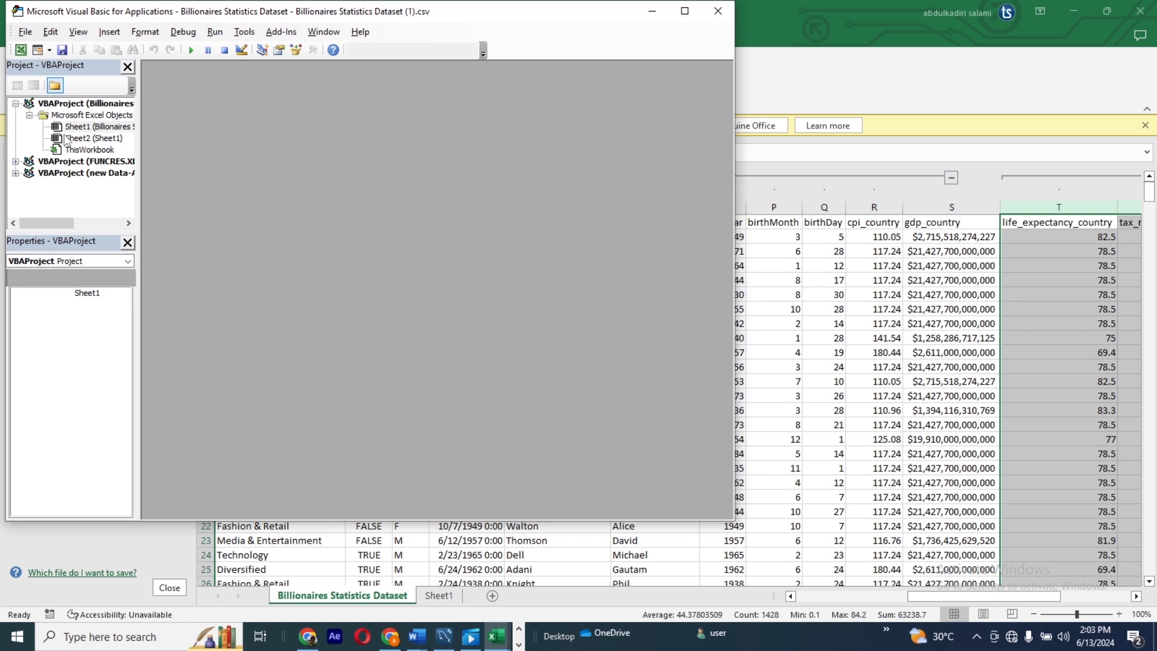
pyautogui.click(82, 128)
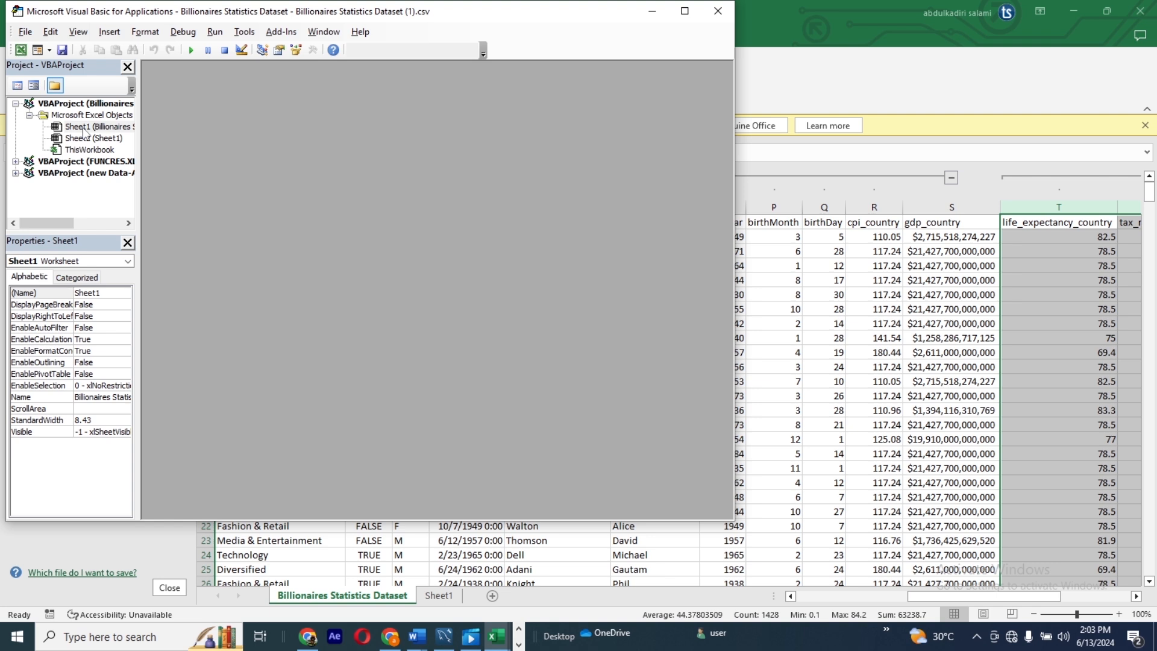
pyautogui.click(124, 431)
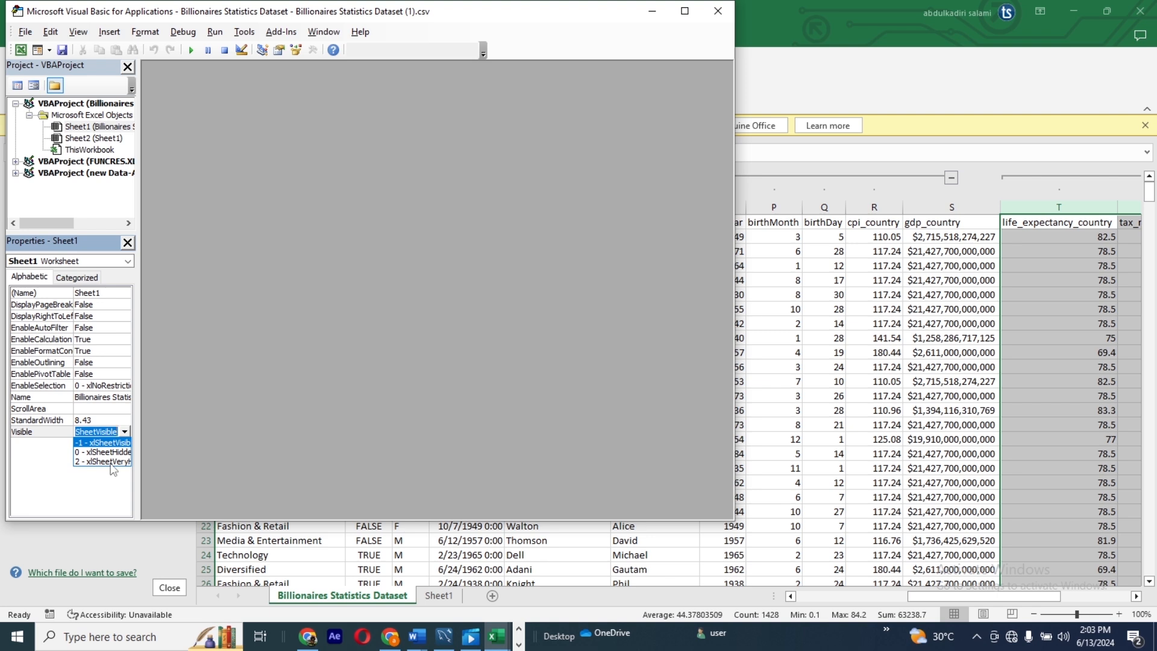
pyautogui.click(111, 462)
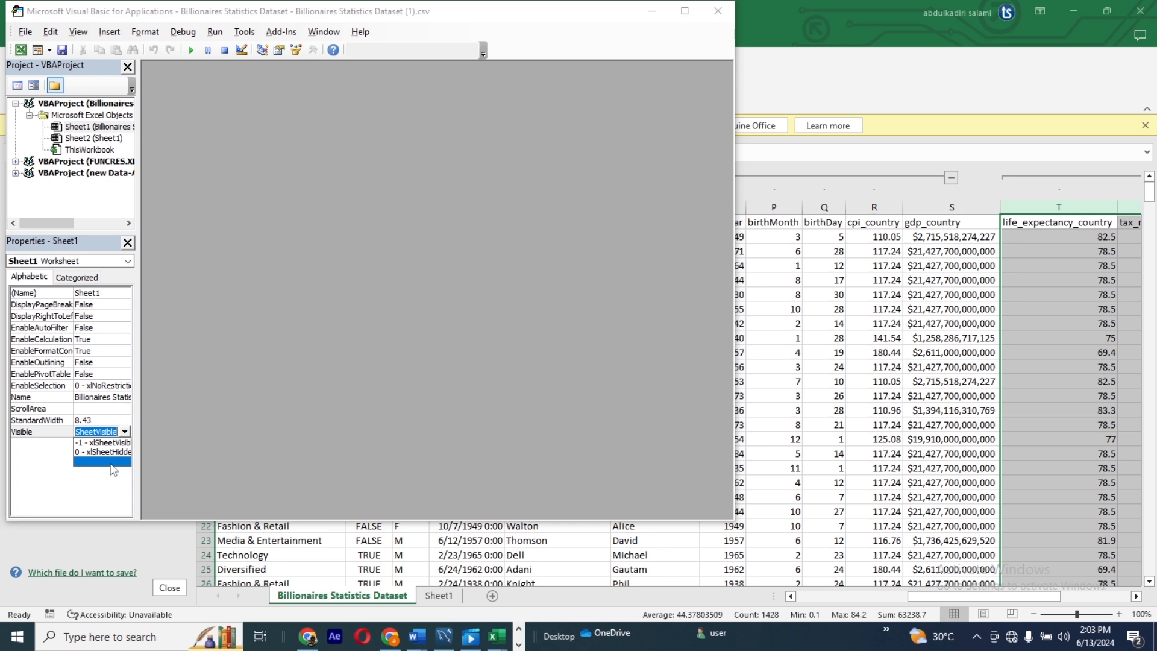
pyautogui.click(292, 597)
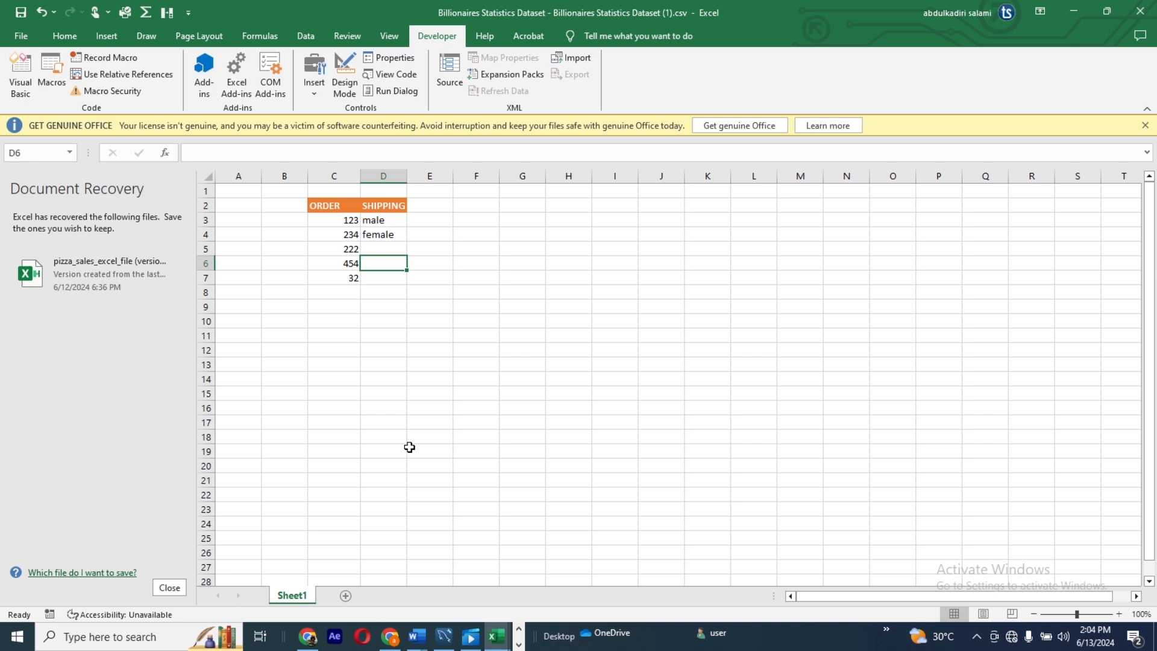
pyautogui.hotkey('alt', 'F11')
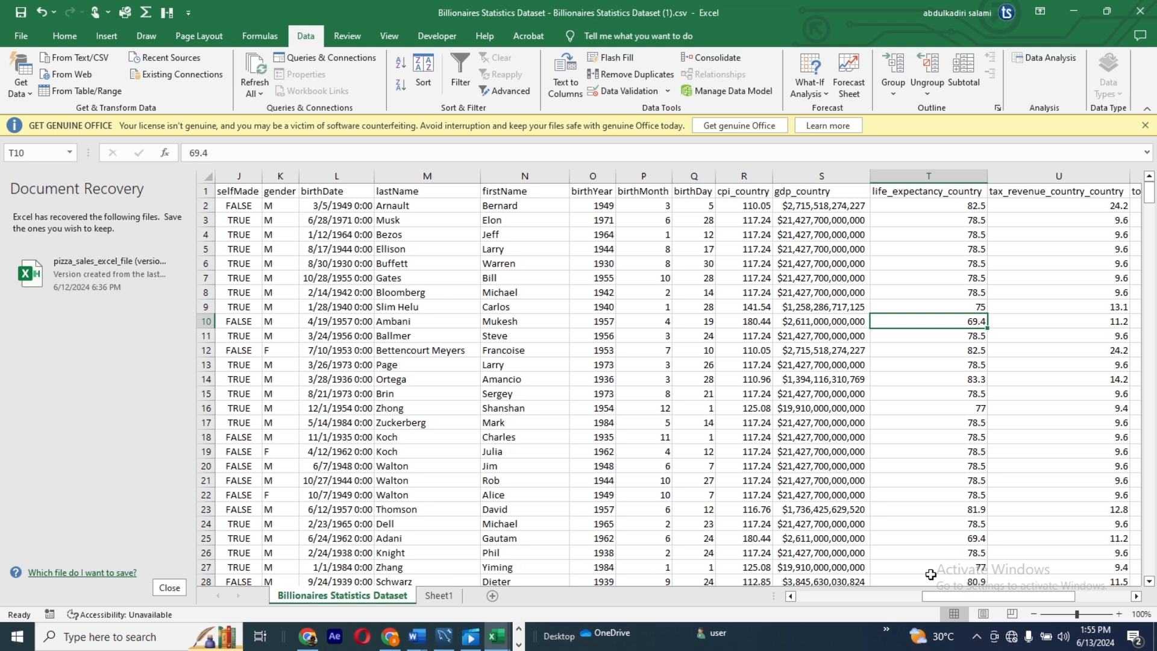
# Step: Group columns I to M (industries through lastName) of the Billionaires Statistics Dataset sheet, and collapse and expand the group once
pyautogui.moveTo(963, 594); pyautogui.dragTo(931, 588)
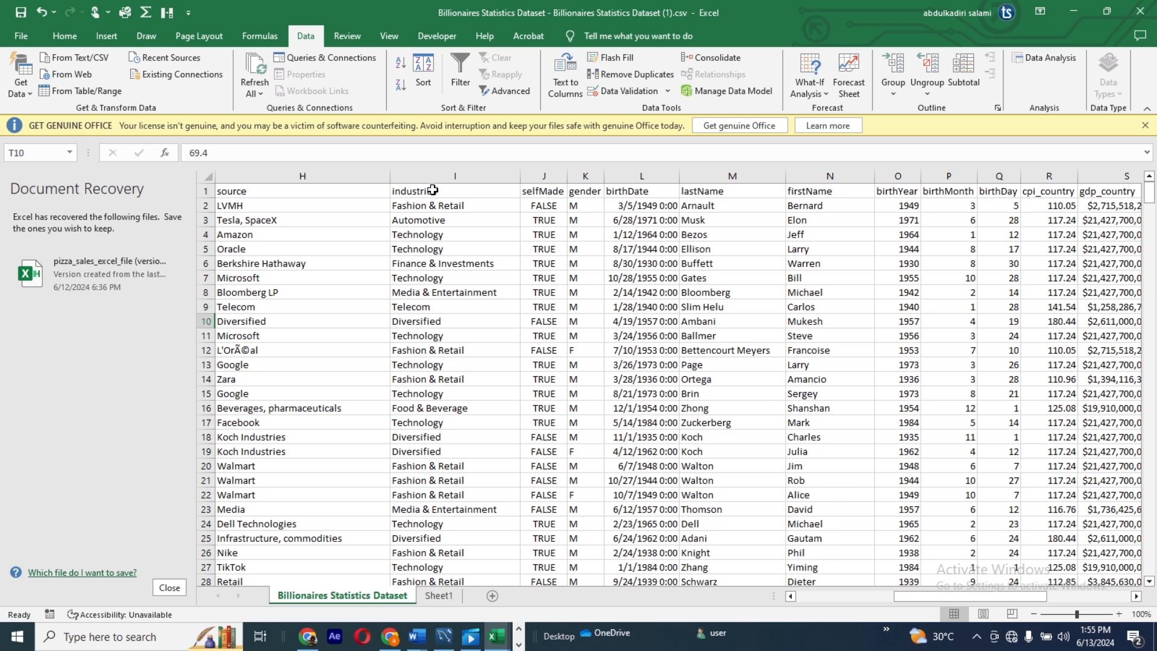
pyautogui.moveTo(428, 176); pyautogui.dragTo(621, 270)
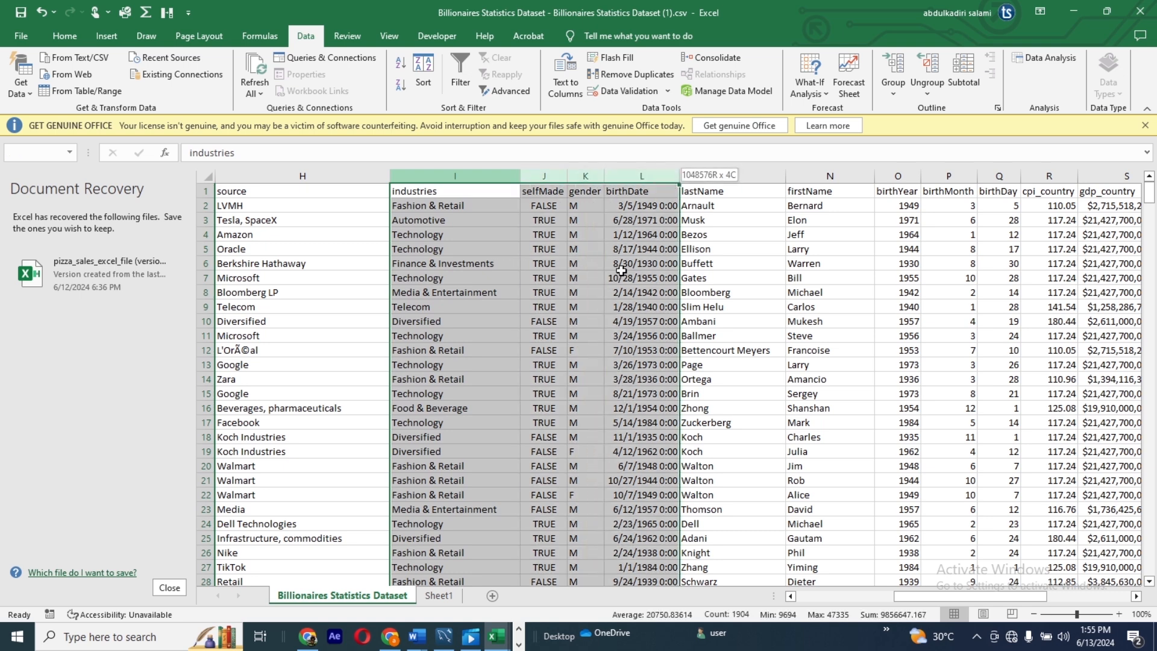
pyautogui.moveTo(622, 270); pyautogui.dragTo(692, 253)
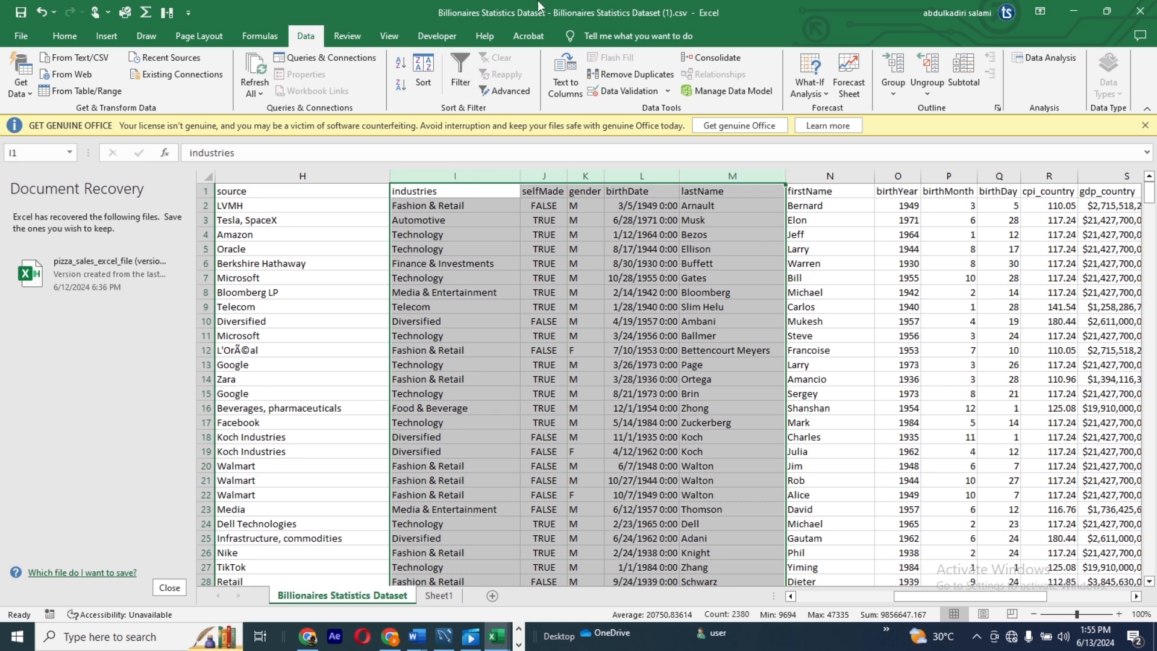
pyautogui.click(894, 69)
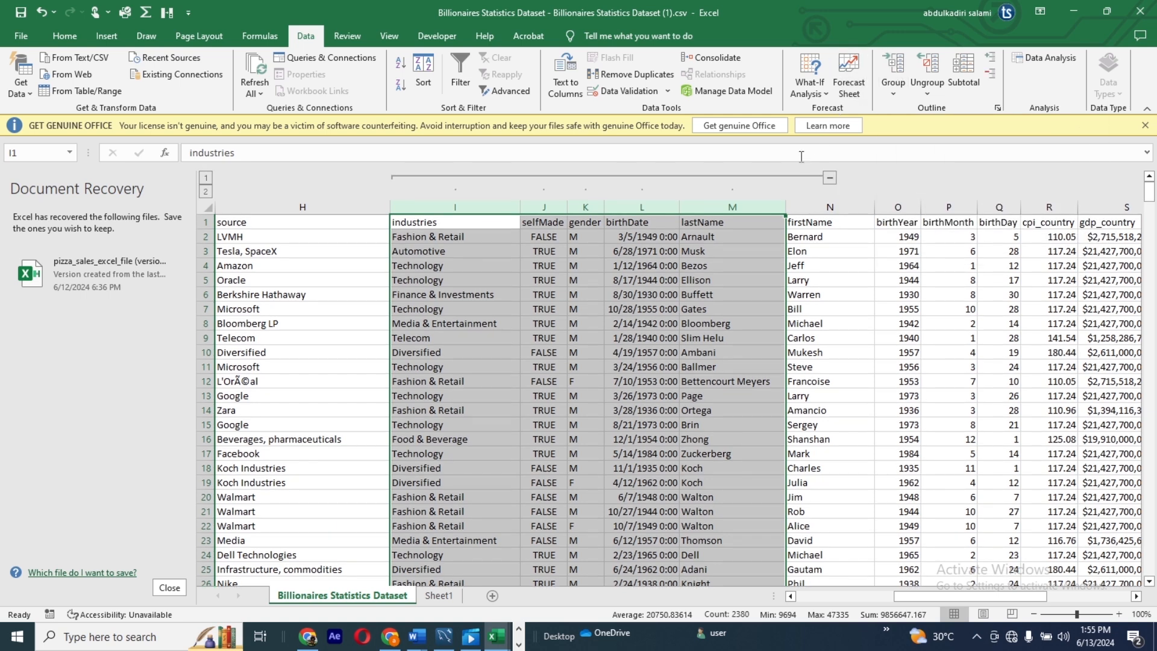
pyautogui.click(830, 179)
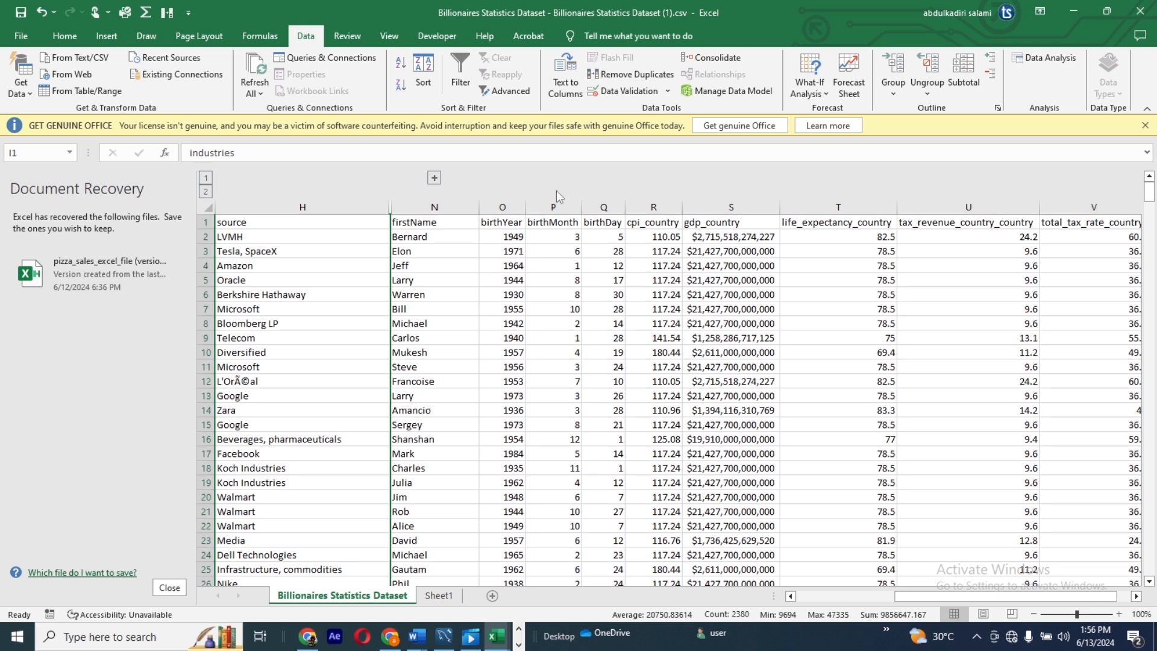
pyautogui.click(433, 179)
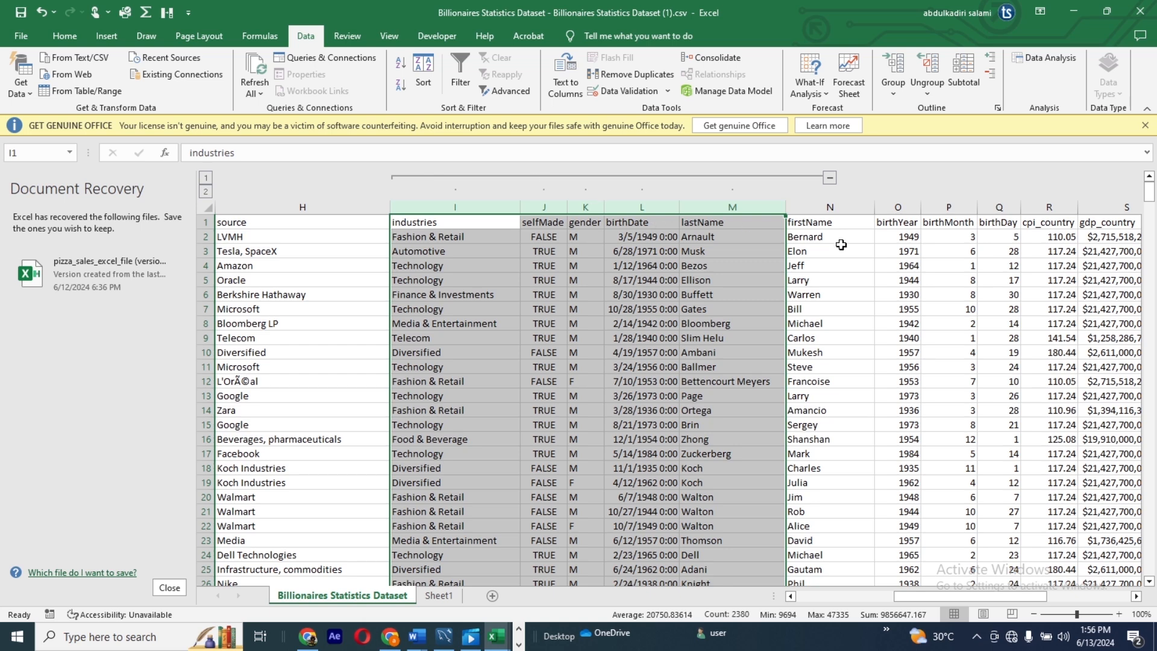
# Step: Group columns O to R (birthYear through cpi_country) of the Billionaires Statistics Dataset sheet
pyautogui.click(954, 251)
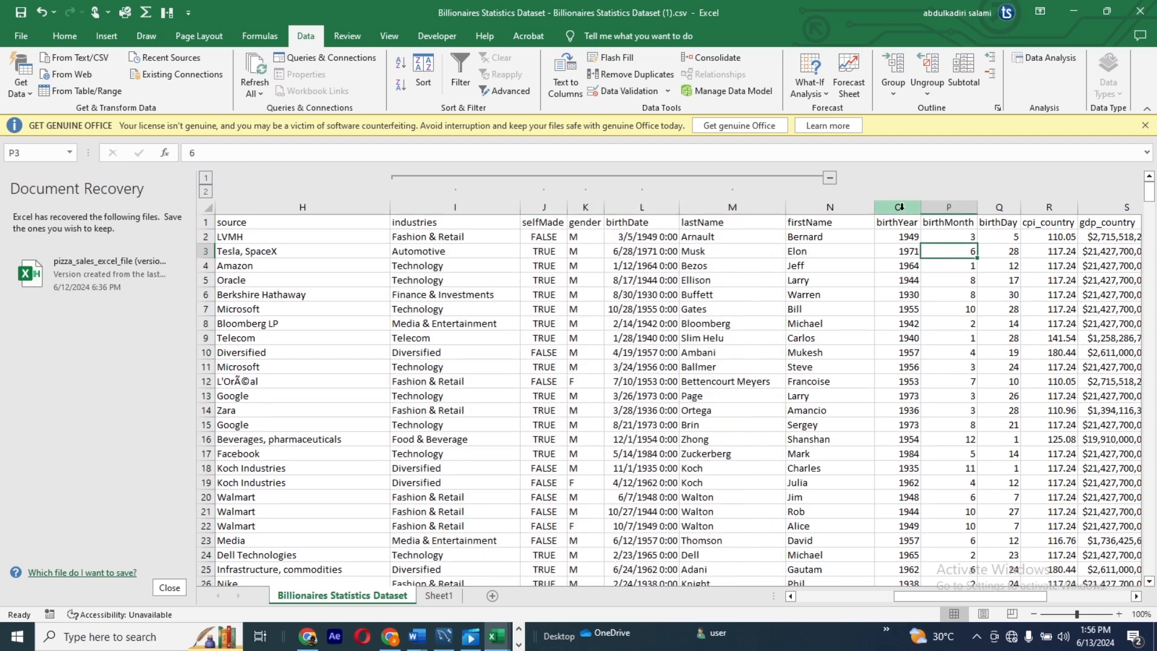
pyautogui.moveTo(900, 207); pyautogui.dragTo(1047, 216)
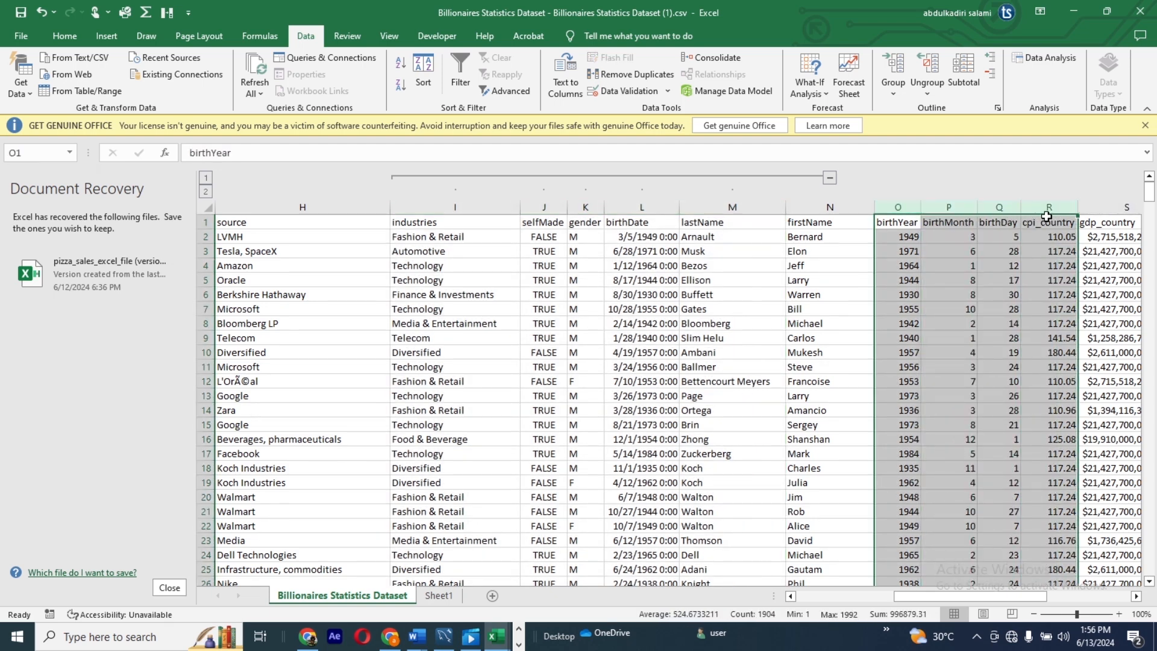
pyautogui.click(893, 72)
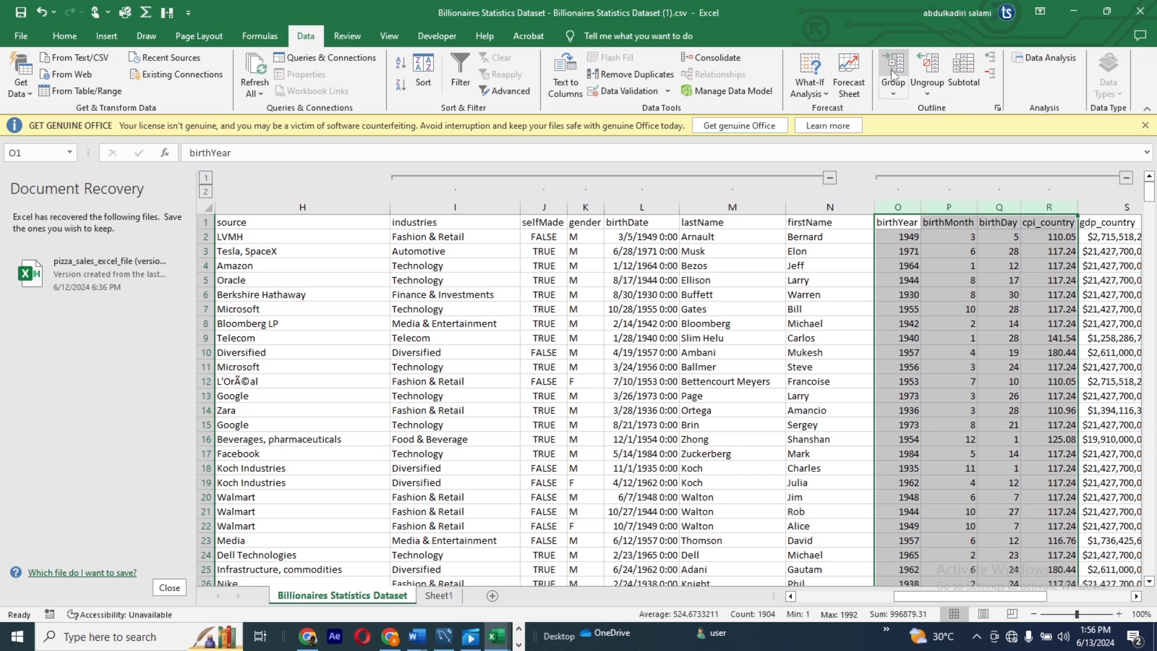
# Step: Collapse the column groups O to R and I to M, and expand both groups again
pyautogui.click(1125, 179)
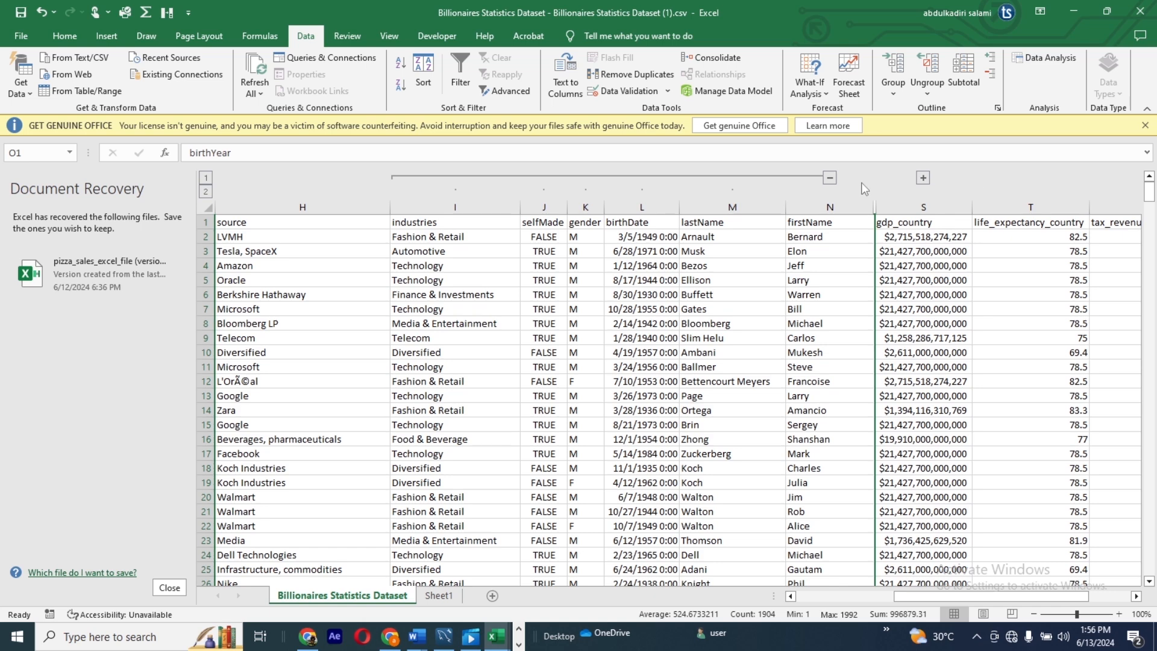
pyautogui.click(830, 178)
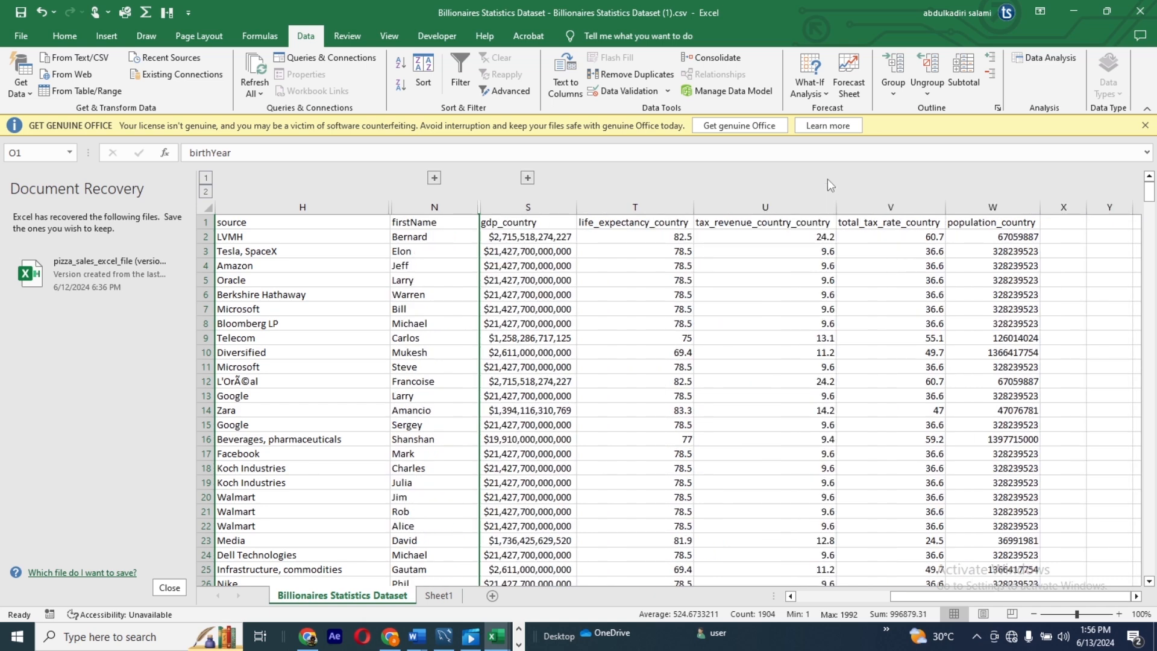
pyautogui.click(1071, 228)
pyautogui.click(1116, 227)
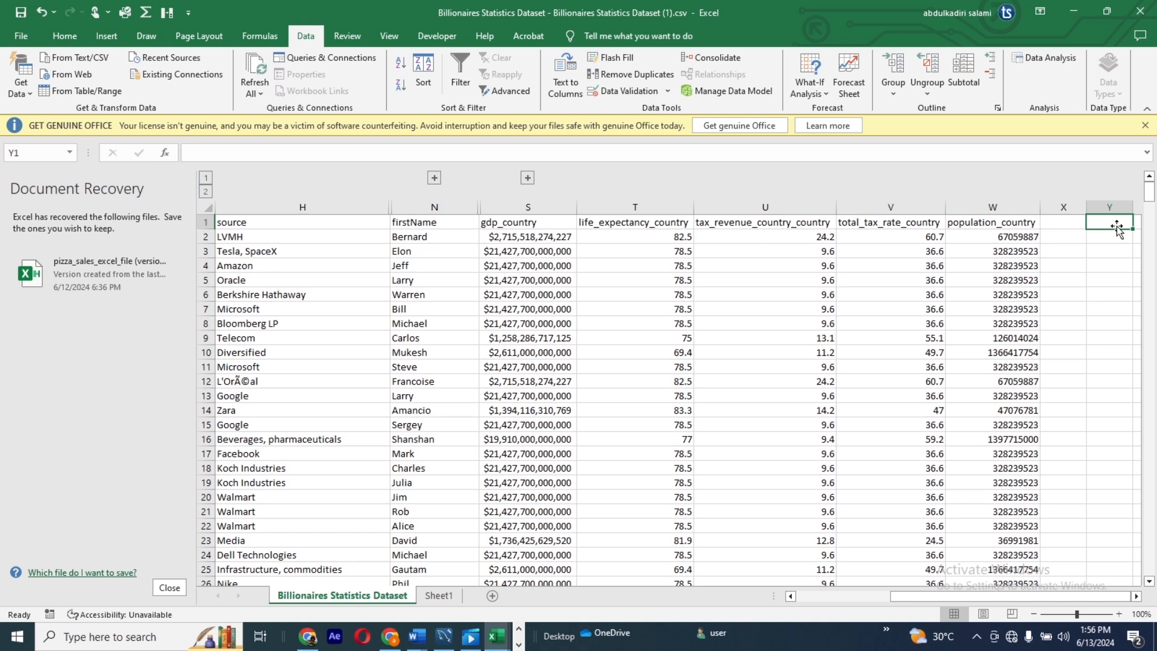
pyautogui.click(434, 178)
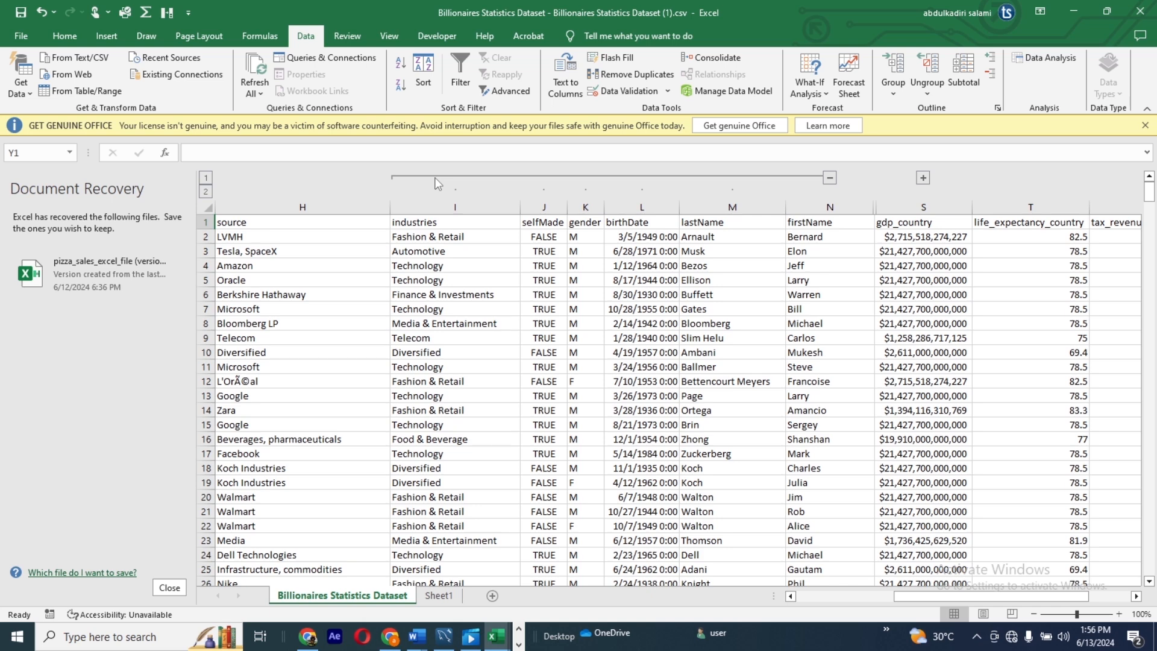
pyautogui.click(924, 179)
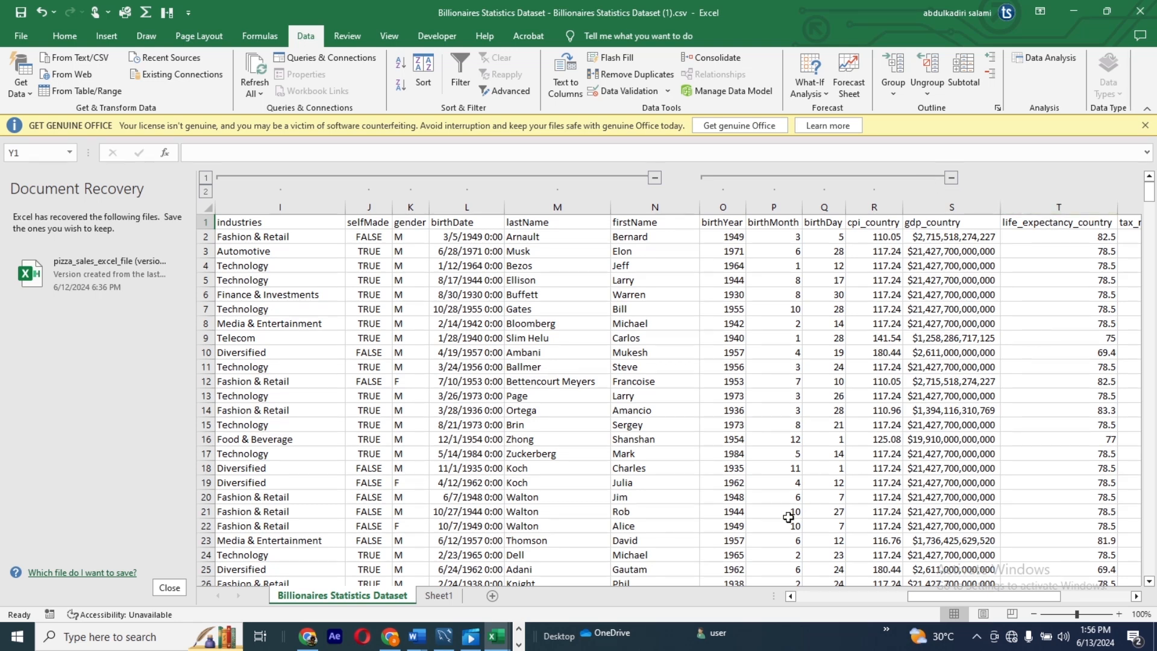
# Step: Group columns T to V (life_expectancy_country through total_tax_rate_country) of the Billionaires Statistics Dataset sheet
pyautogui.moveTo(938, 595); pyautogui.dragTo(965, 592)
pyautogui.moveTo(868, 207); pyautogui.dragTo(1101, 272)
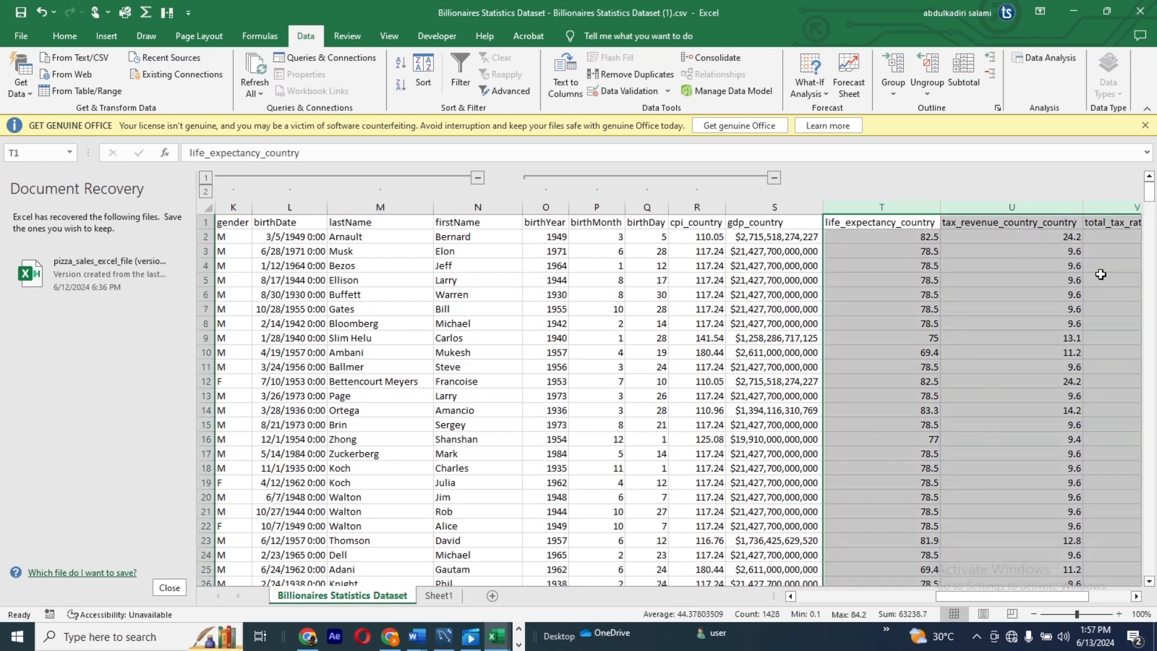
pyautogui.click(895, 71)
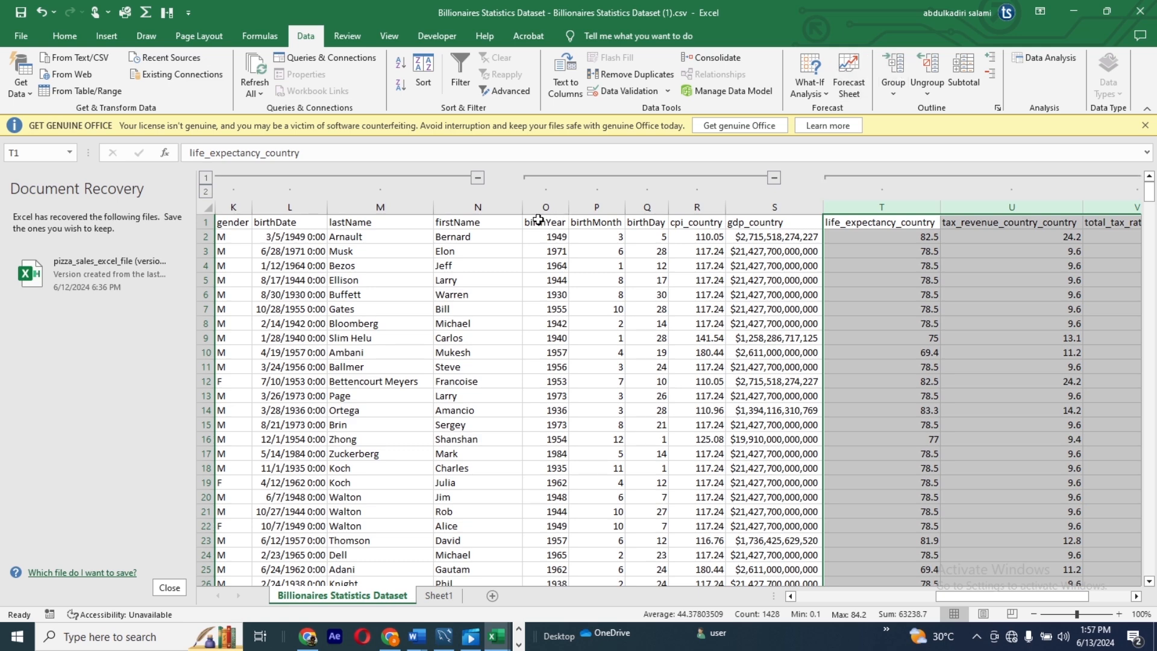
# Step: Collapse the three column groups I to M, O to R and T to V, and expand them all at once to outline level 2
pyautogui.click(478, 177)
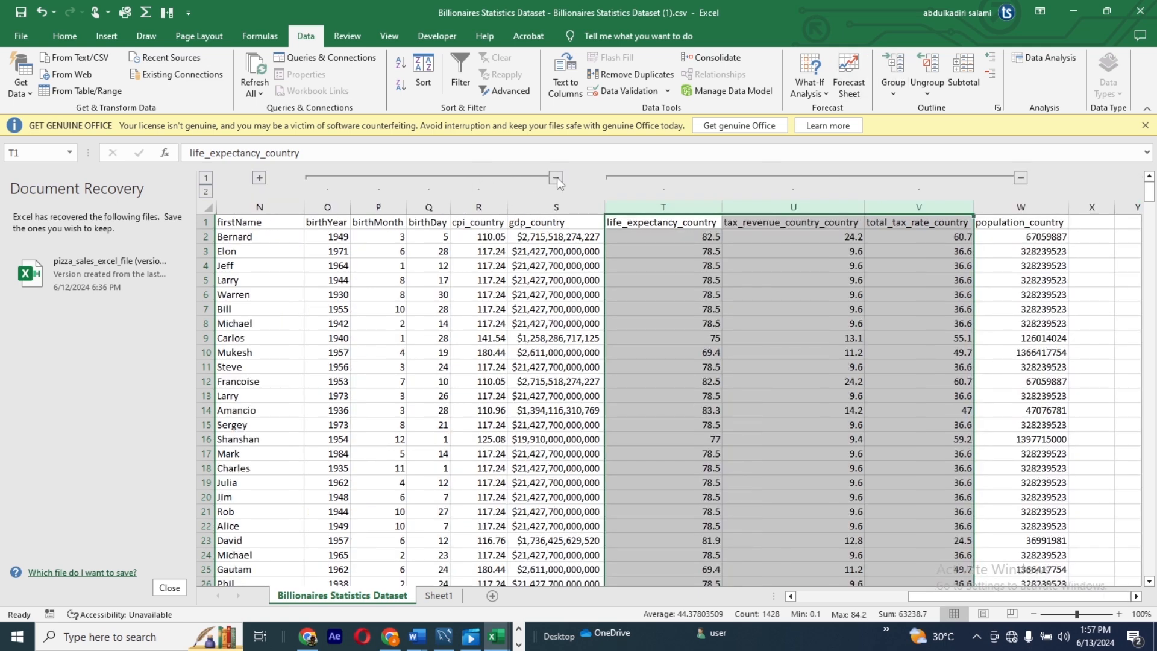
pyautogui.click(556, 178)
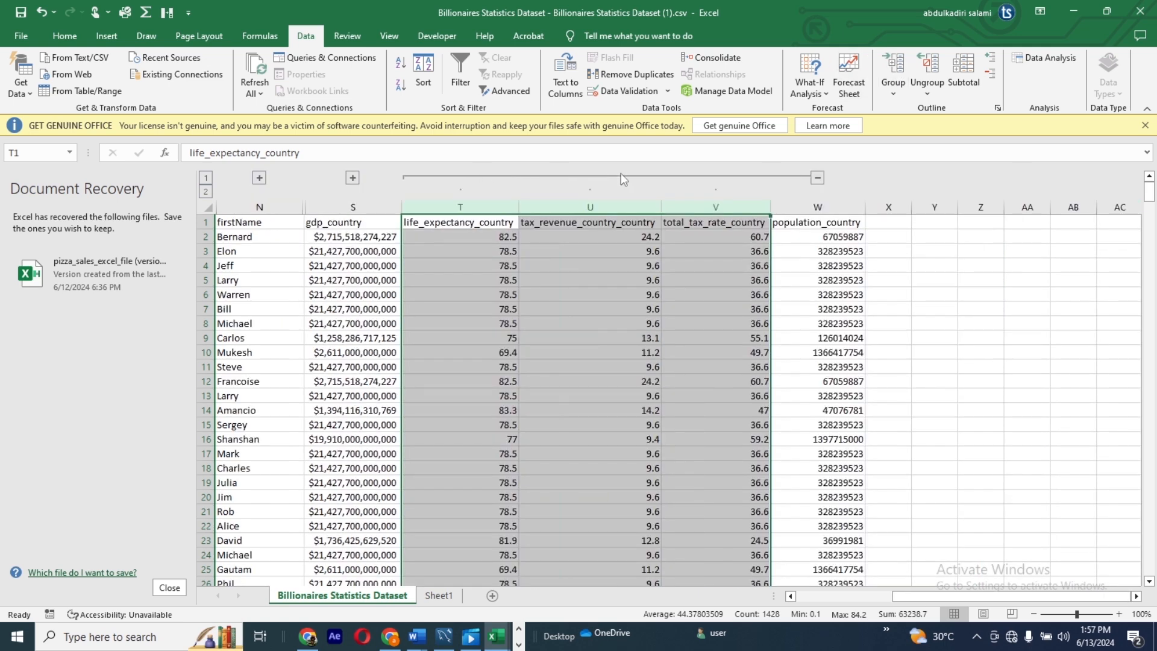
pyautogui.click(818, 179)
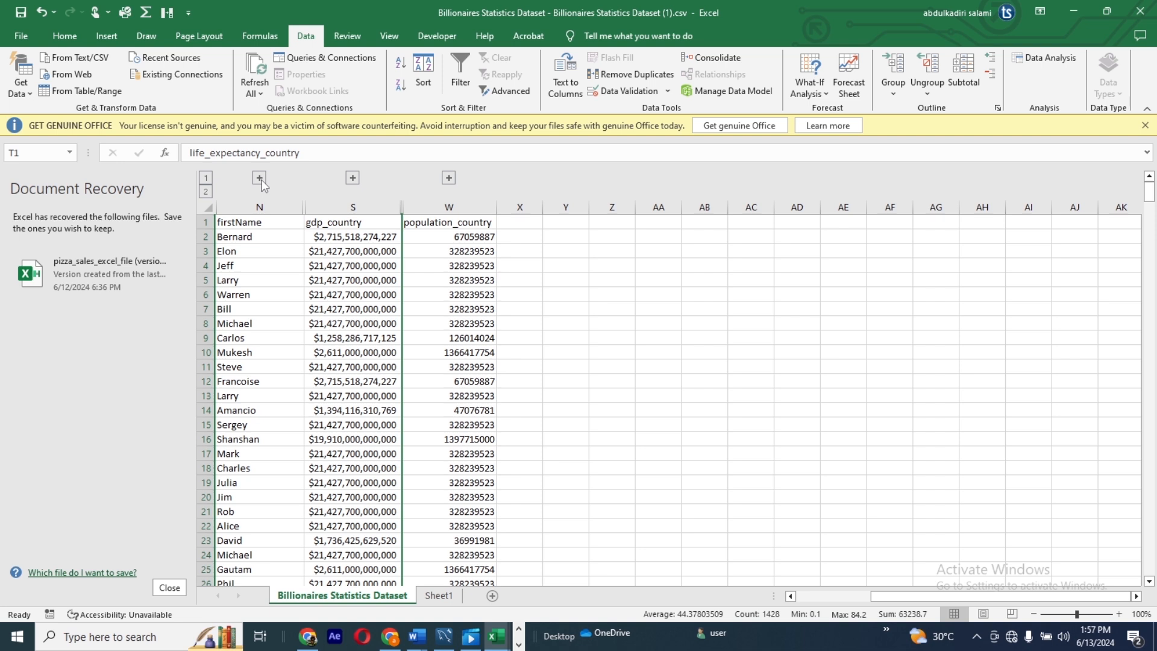
pyautogui.click(206, 192)
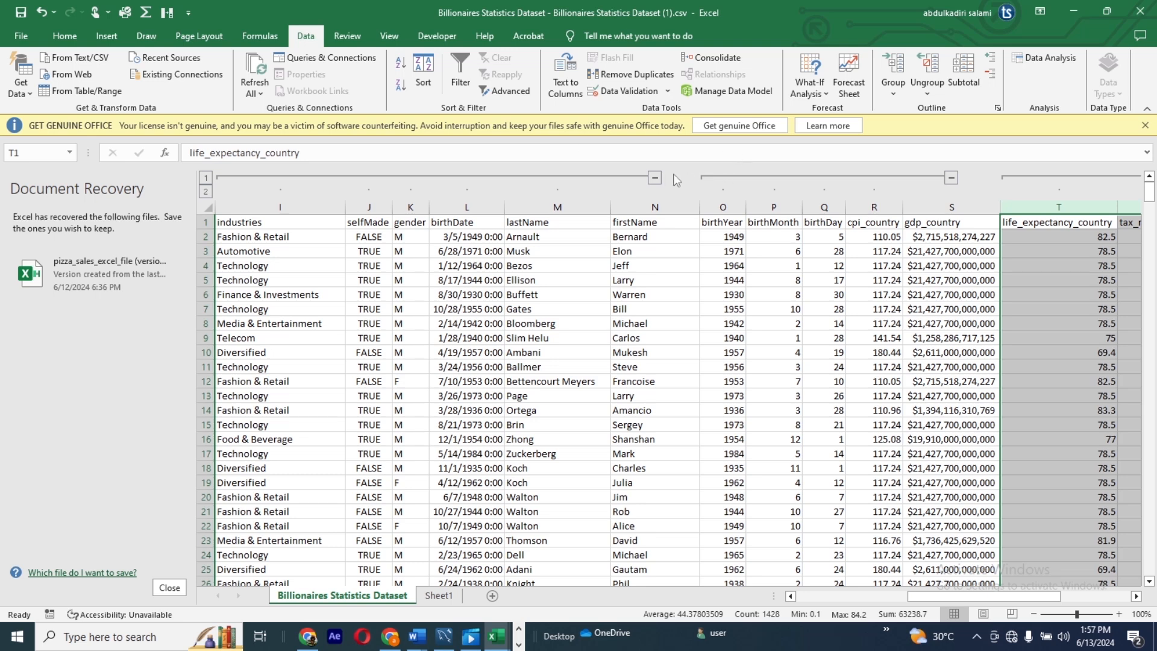
# Step: Collapse the I to M, O to R and T to V column groups one after another
pyautogui.click(655, 179)
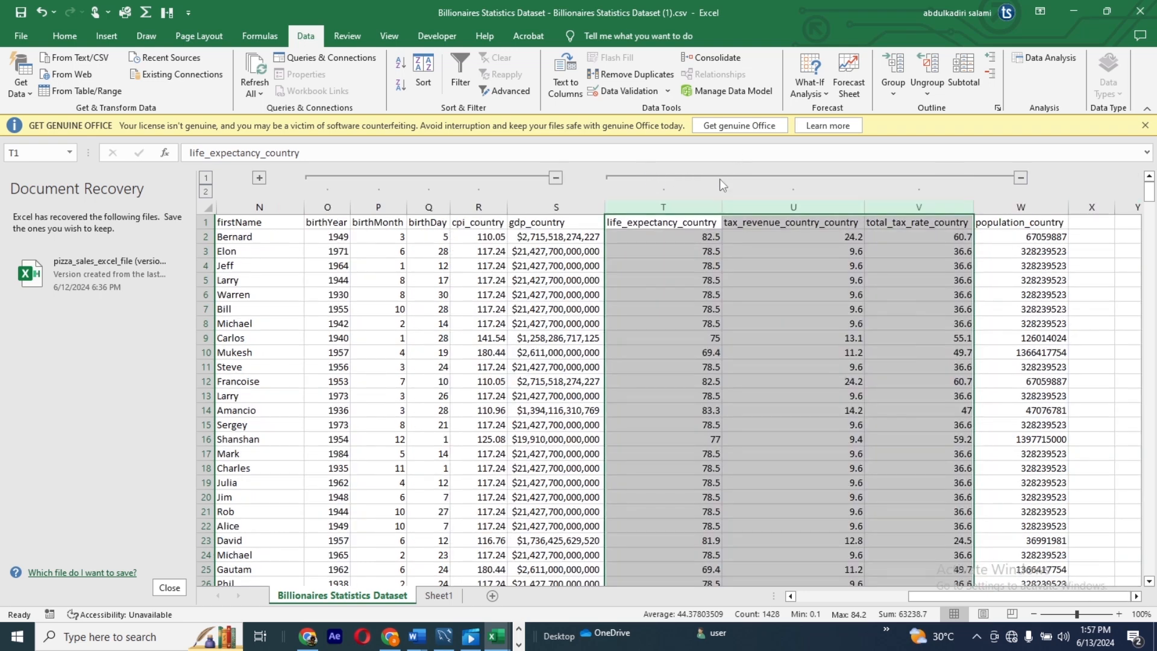
pyautogui.click(556, 179)
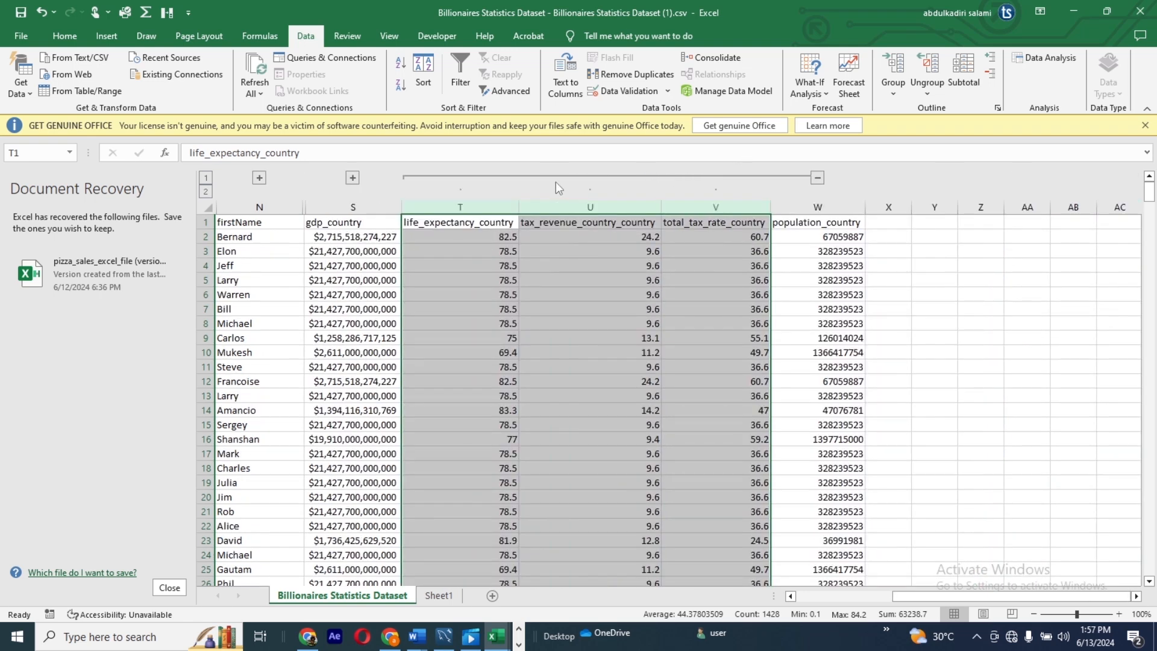
pyautogui.click(817, 179)
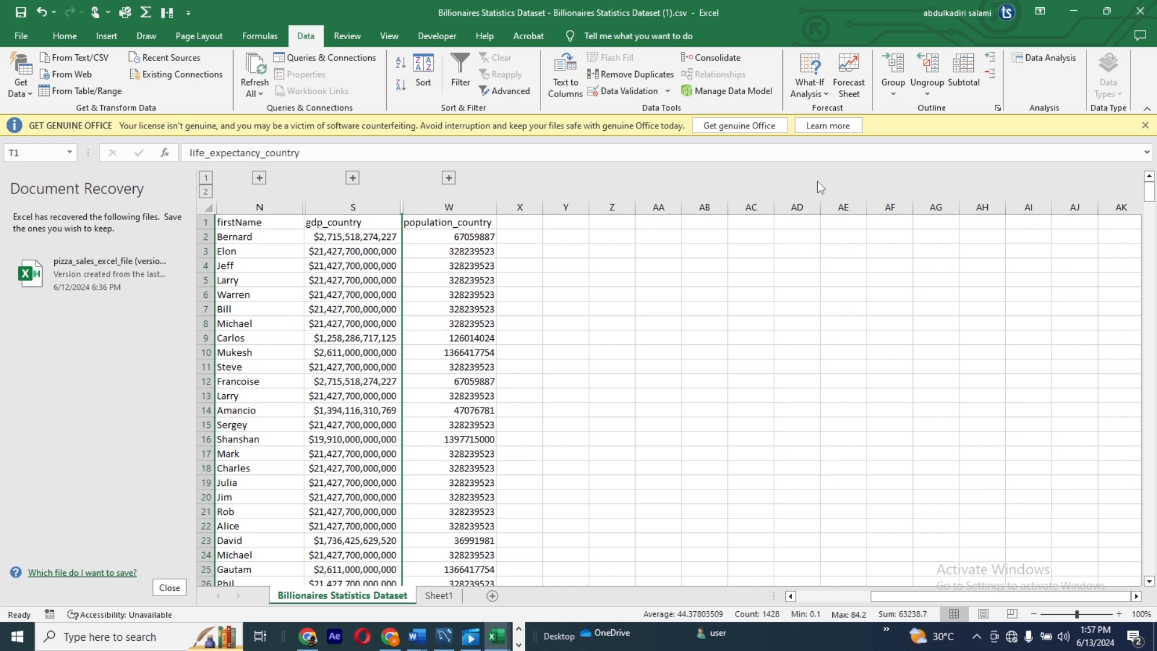